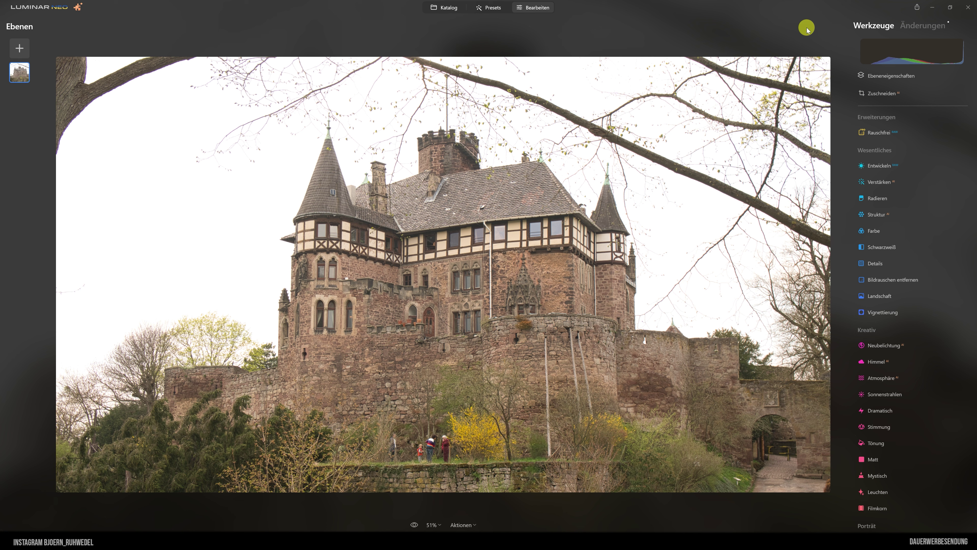
- In Develop (Entwickeln), set exposure to -0.17, highlights to -25 and shadows to 23
{"action": "scroll", "coordinate": [838, 314], "scroll_direction": "down", "scroll_amount": 1}
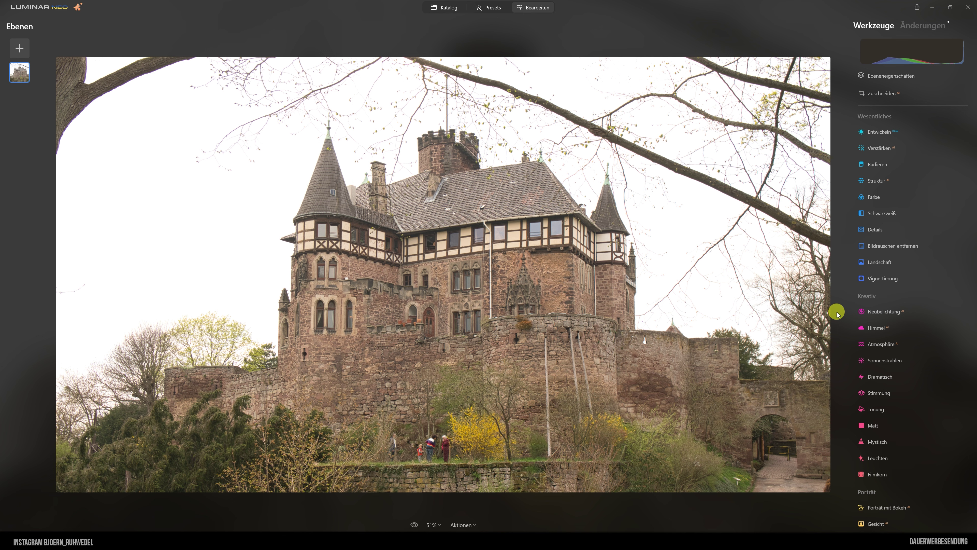
{"action": "mouse_move", "coordinate": [879, 131]}
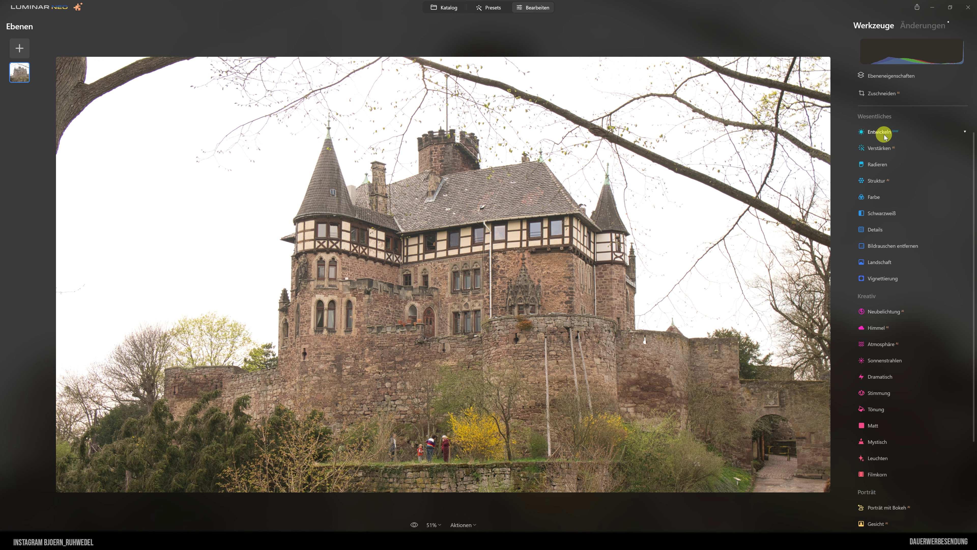
{"action": "left_click", "coordinate": [884, 133]}
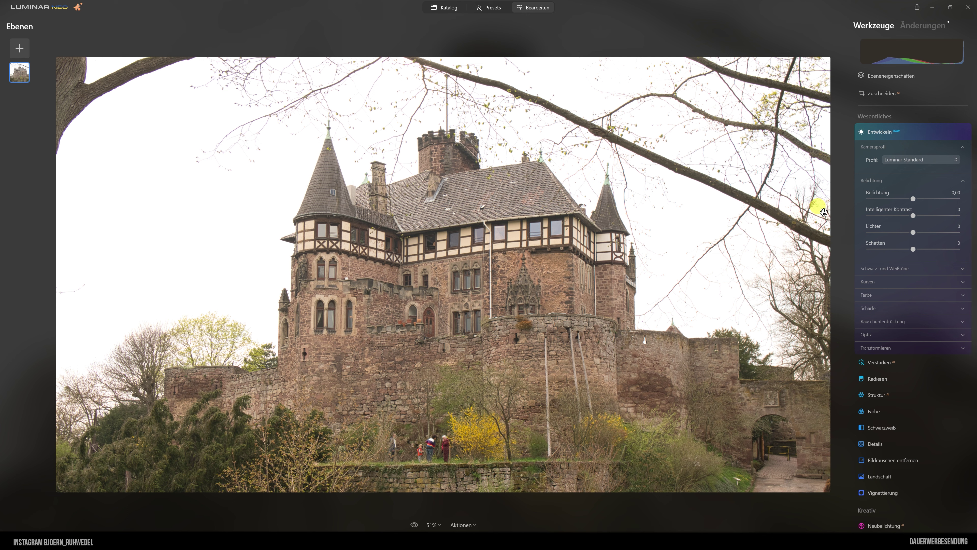
{"action": "left_click_drag", "start_coordinate": [913, 199], "coordinate": [912, 200]}
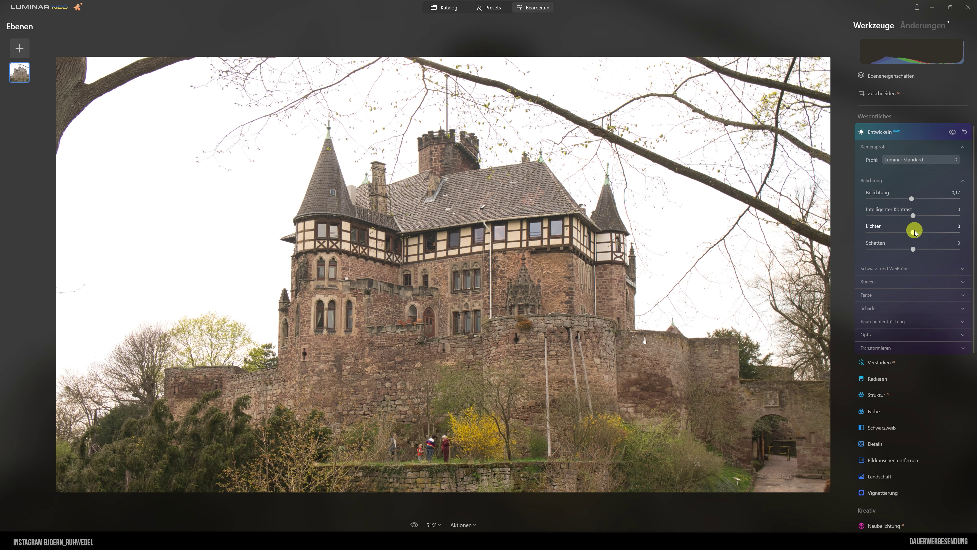
{"action": "mouse_move", "coordinate": [914, 233]}
{"action": "left_mouse_down"}
{"action": "mouse_move", "coordinate": [903, 235]}
{"action": "mouse_move", "coordinate": [921, 251]}
{"action": "left_mouse_up"}
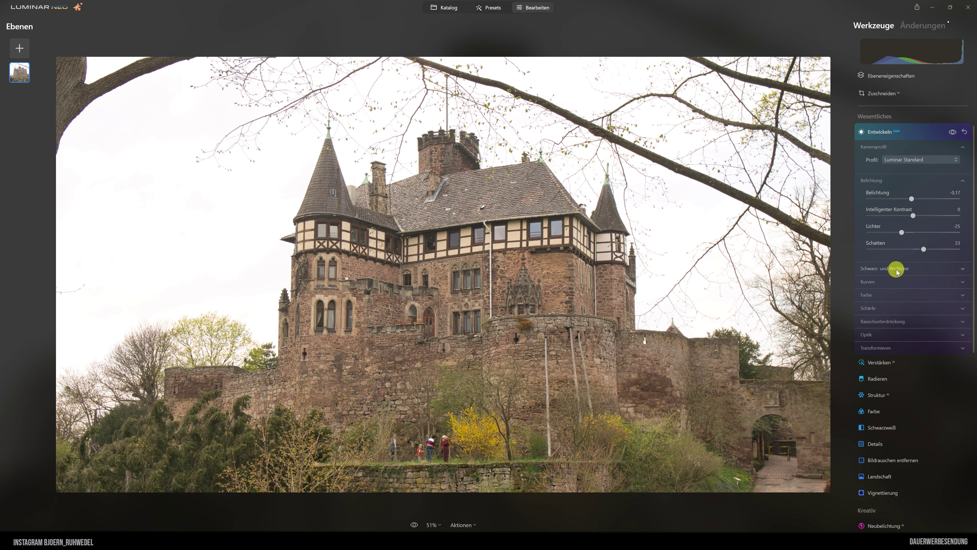
{"action": "left_click", "coordinate": [906, 270]}
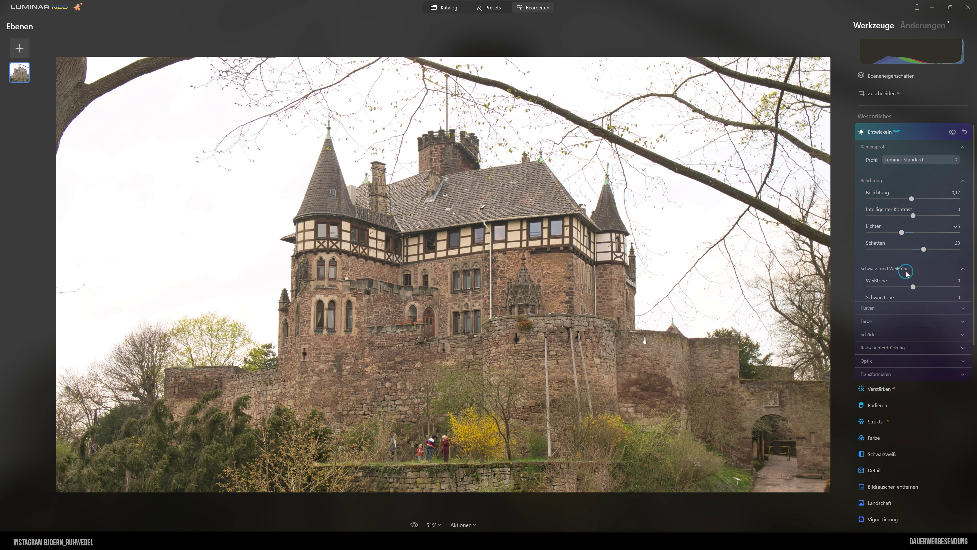
- Shape an S tone curve: lower point pulled down, upper point raised on the RGB curve
{"action": "left_click", "coordinate": [892, 268]}
{"action": "left_click", "coordinate": [871, 281]}
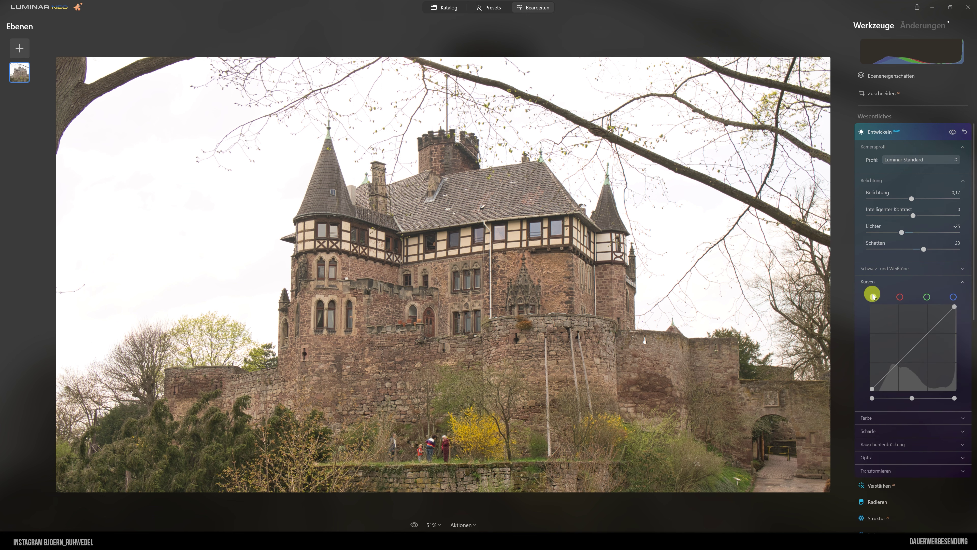
{"action": "left_click_drag", "start_coordinate": [899, 365], "coordinate": [899, 369]}
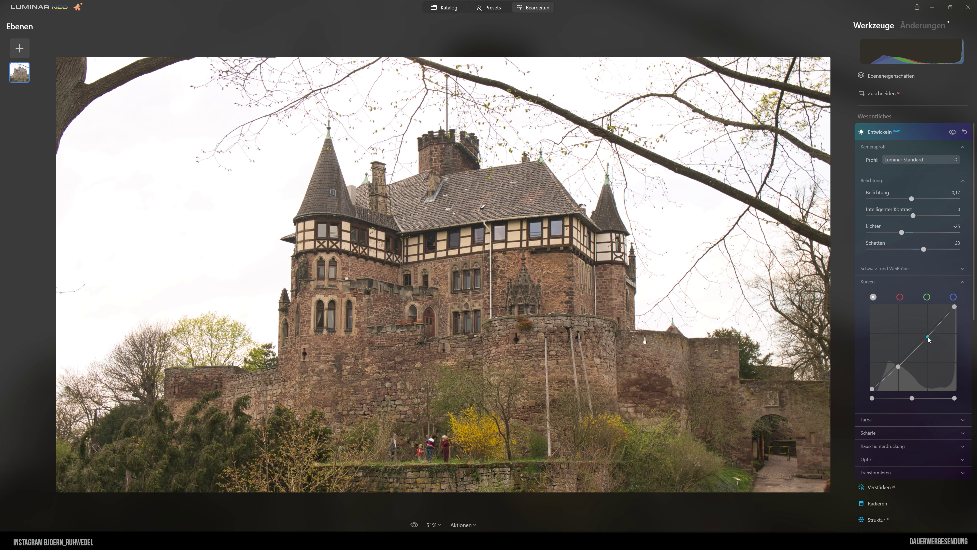
{"action": "left_click_drag", "start_coordinate": [929, 337], "coordinate": [928, 333]}
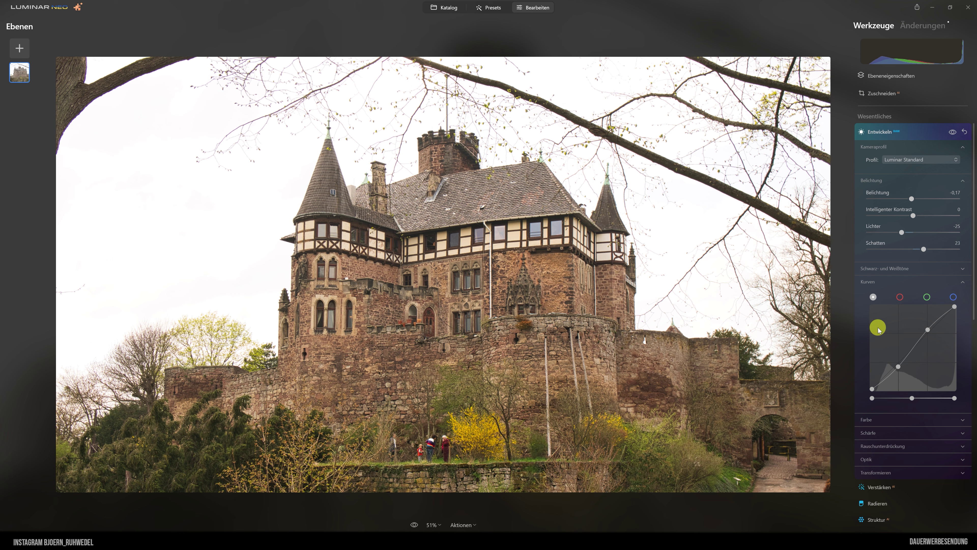
{"action": "scroll", "coordinate": [877, 327], "scroll_direction": "down", "scroll_amount": 6}
- Set Colour white balance to Tageslicht (5500), after briefly trying Bewölkt
{"action": "left_click", "coordinate": [874, 191]}
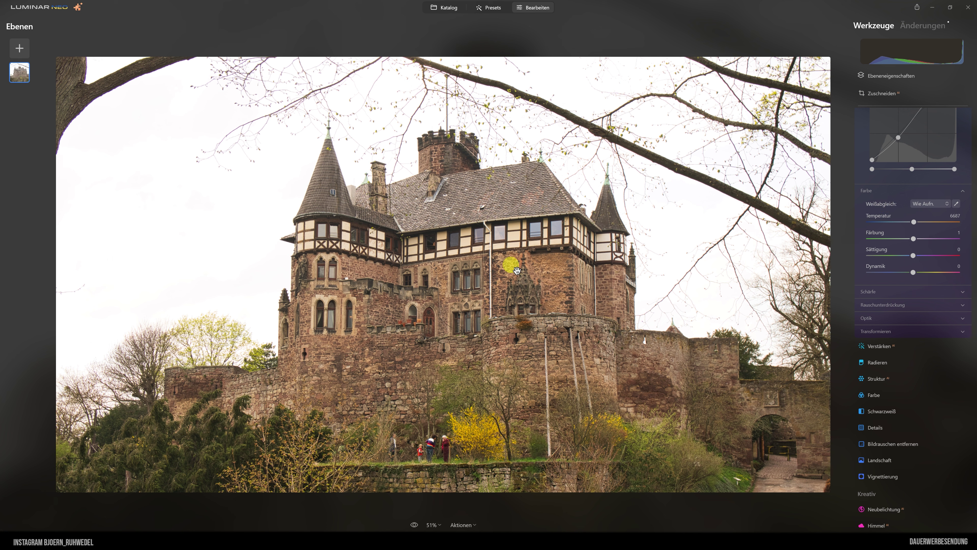
{"action": "left_click", "coordinate": [926, 205]}
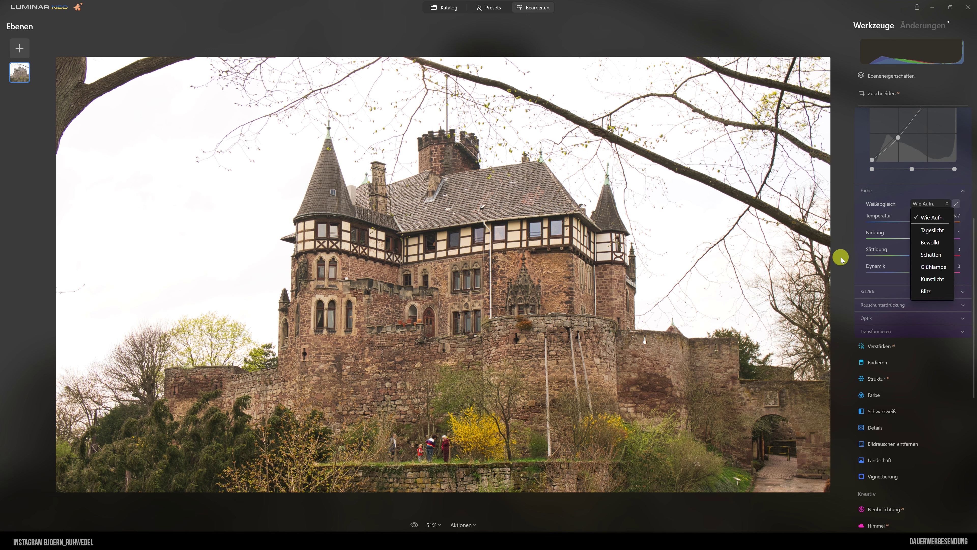
{"action": "left_click", "coordinate": [940, 231]}
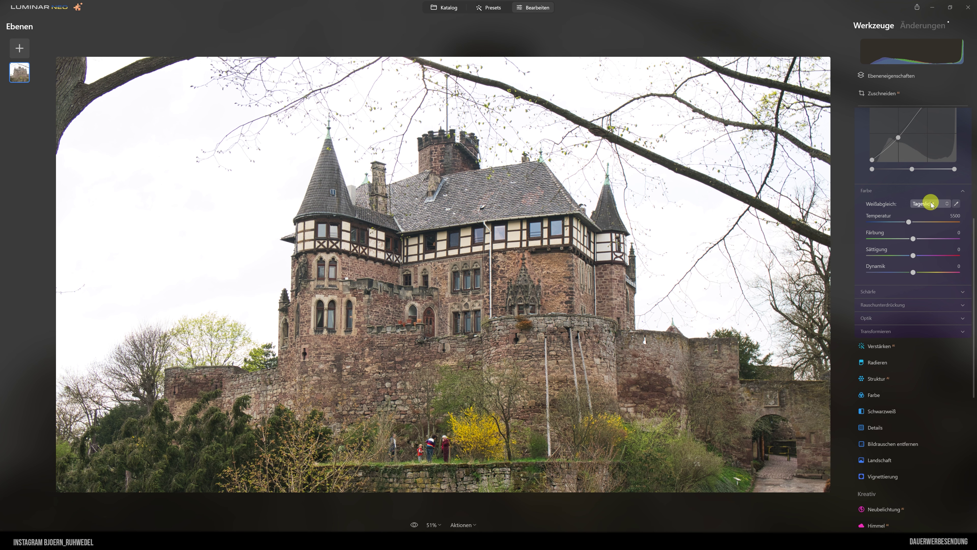
{"action": "left_click", "coordinate": [927, 203]}
{"action": "left_click", "coordinate": [928, 242]}
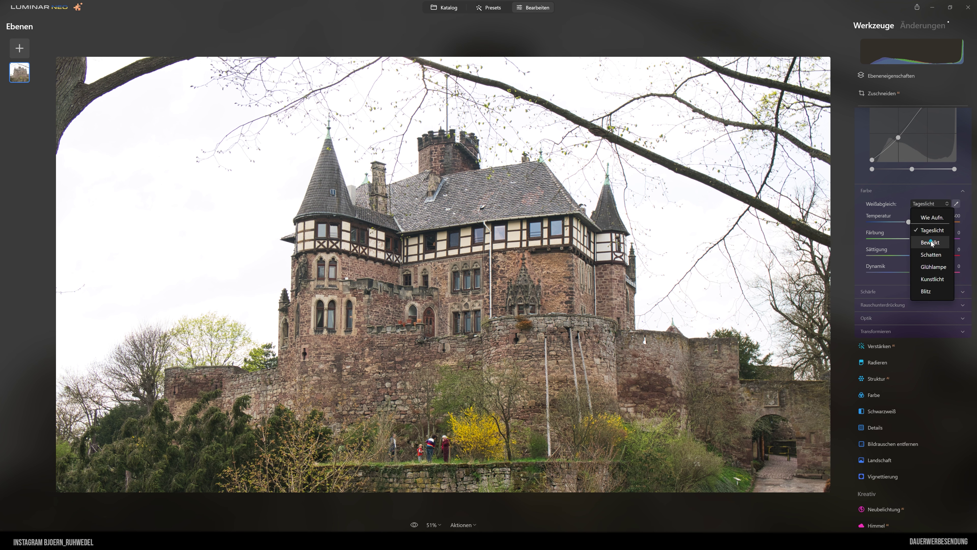
{"action": "left_click", "coordinate": [928, 204]}
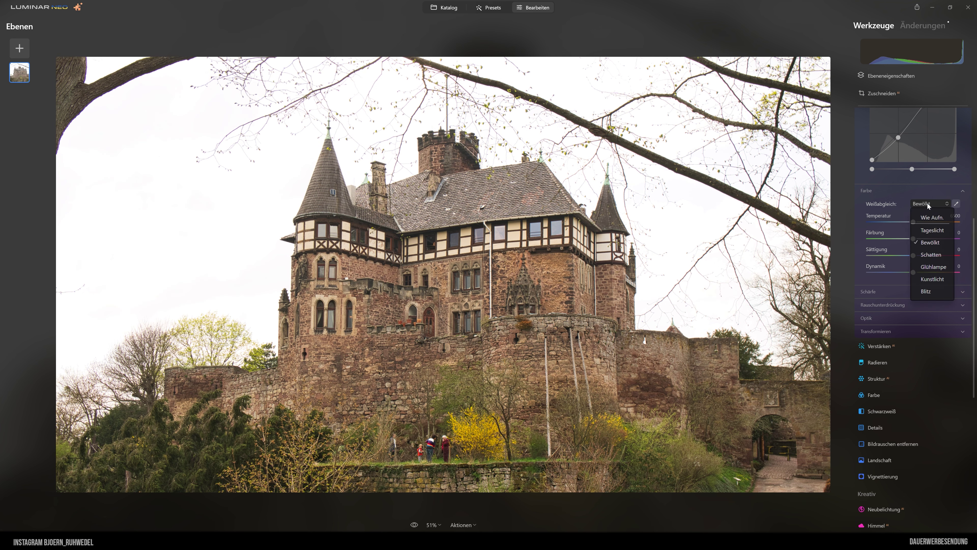
{"action": "left_click", "coordinate": [933, 230]}
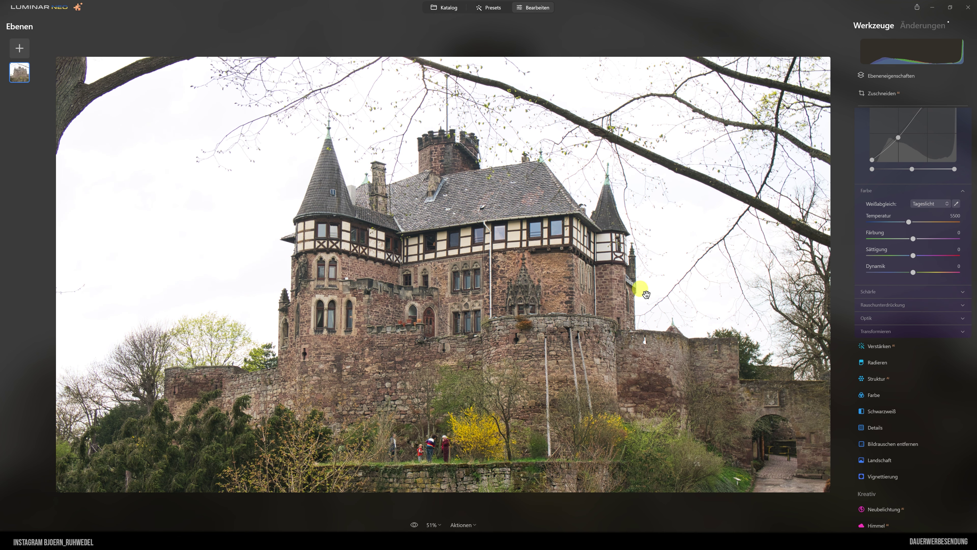
- Set the Schärfe sharpening strength to 40
{"action": "left_click", "coordinate": [869, 292]}
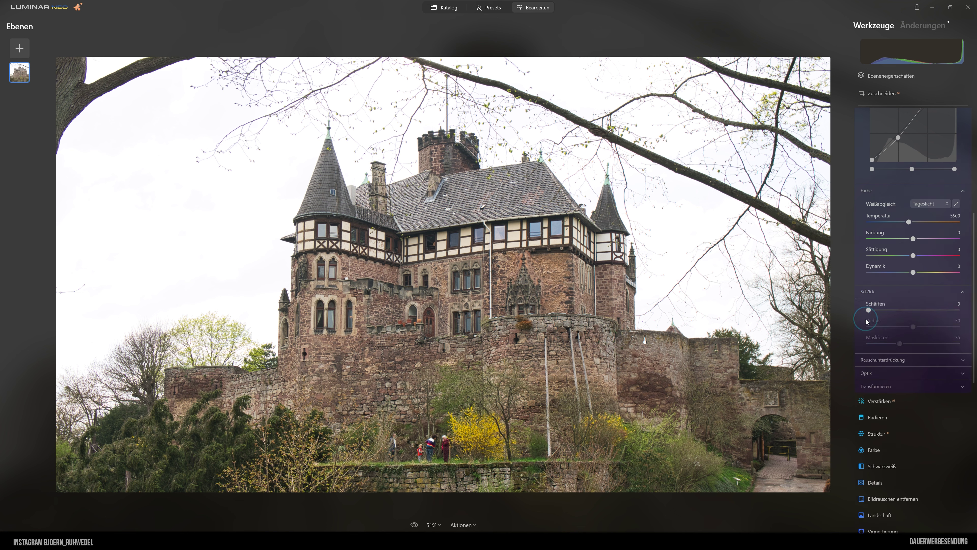
{"action": "mouse_move", "coordinate": [867, 310]}
{"action": "left_mouse_down"}
{"action": "mouse_move", "coordinate": [905, 312]}
{"action": "mouse_move", "coordinate": [917, 327]}
{"action": "left_mouse_up"}
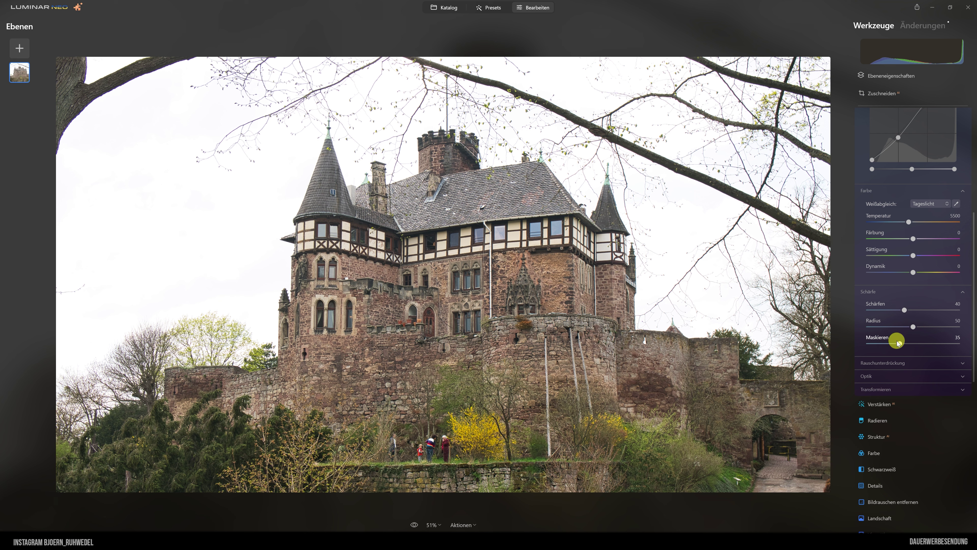
{"action": "scroll", "coordinate": [884, 313], "scroll_direction": "down", "scroll_amount": 5}
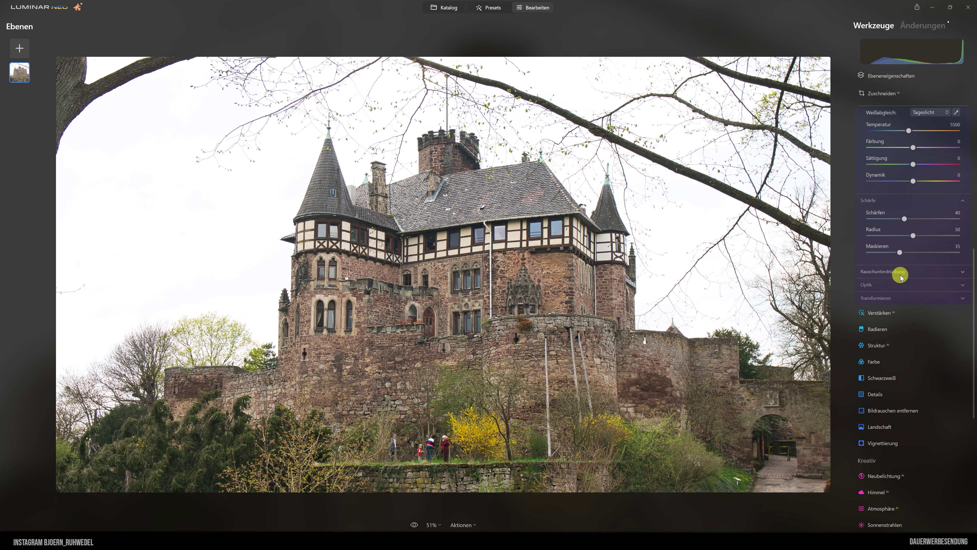
- In Optik, enable automatic distortion, chromatic aberration and colour-fringe corrections
{"action": "left_click", "coordinate": [896, 274]}
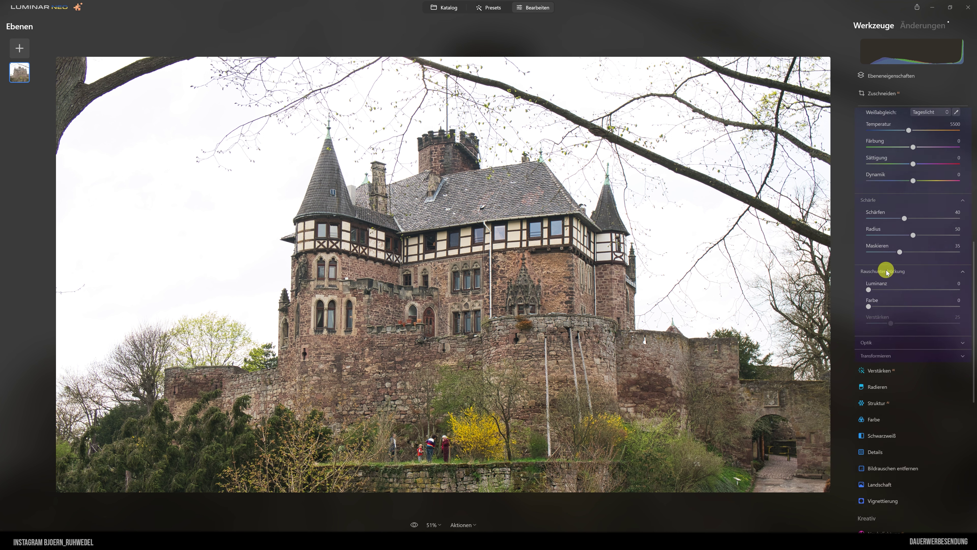
{"action": "left_click", "coordinate": [887, 275]}
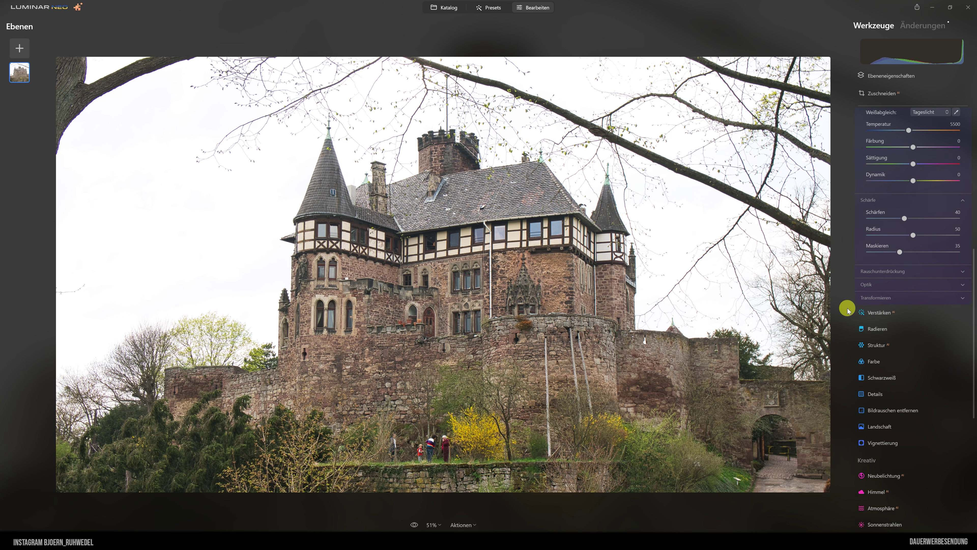
{"action": "left_click", "coordinate": [869, 284]}
{"action": "left_click", "coordinate": [869, 298]}
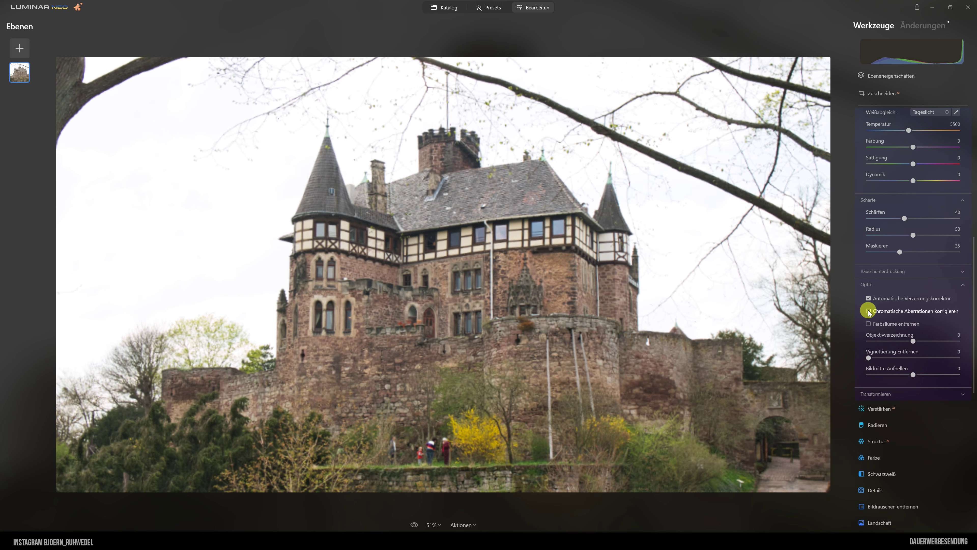
{"action": "left_click", "coordinate": [869, 311]}
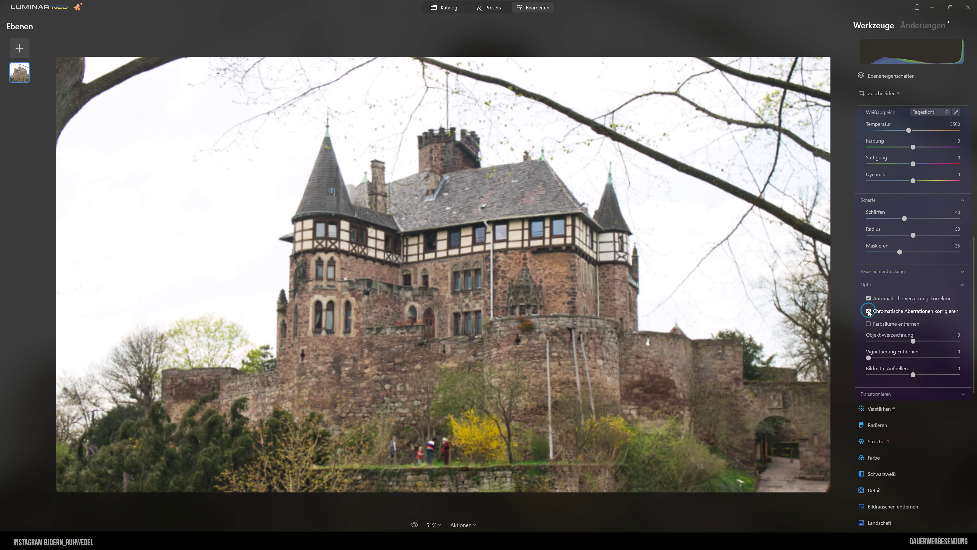
{"action": "left_click", "coordinate": [868, 324]}
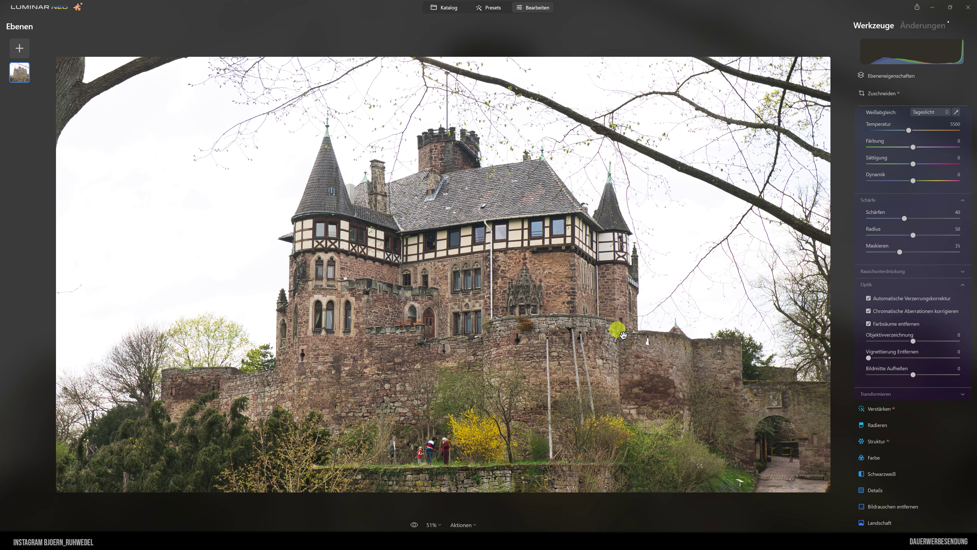
- Collapse Entwickeln and open the Himmel sky tool under Kreativ
{"action": "scroll", "coordinate": [912, 243], "scroll_direction": "up", "scroll_amount": 4}
{"action": "scroll", "coordinate": [908, 250], "scroll_direction": "up", "scroll_amount": 2}
{"action": "scroll", "coordinate": [908, 254], "scroll_direction": "up", "scroll_amount": 3}
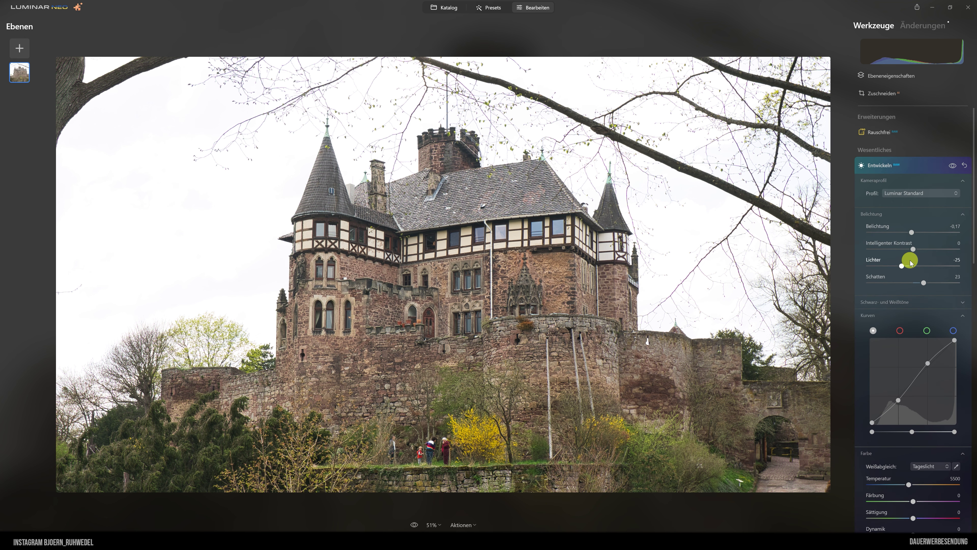
{"action": "left_click", "coordinate": [879, 167]}
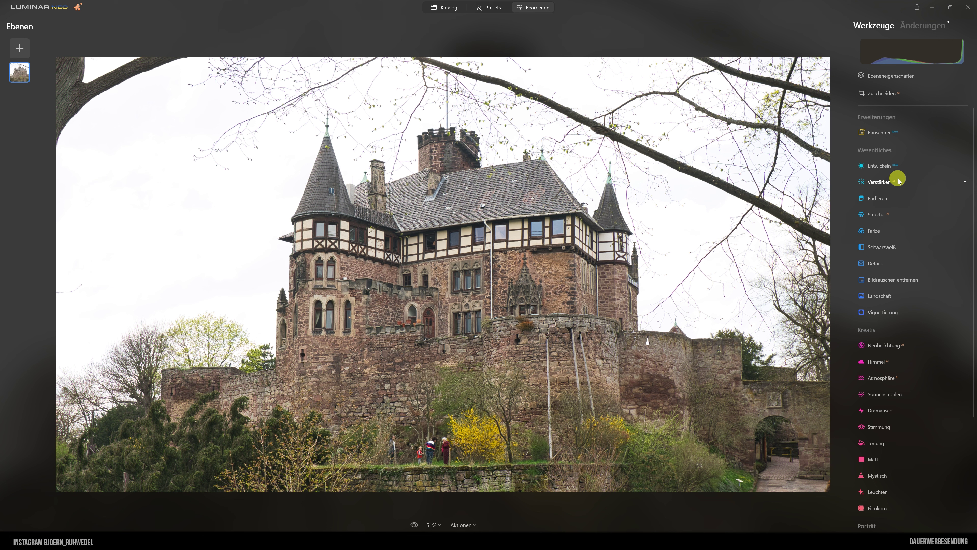
{"action": "scroll", "coordinate": [898, 181], "scroll_direction": "down", "scroll_amount": 3}
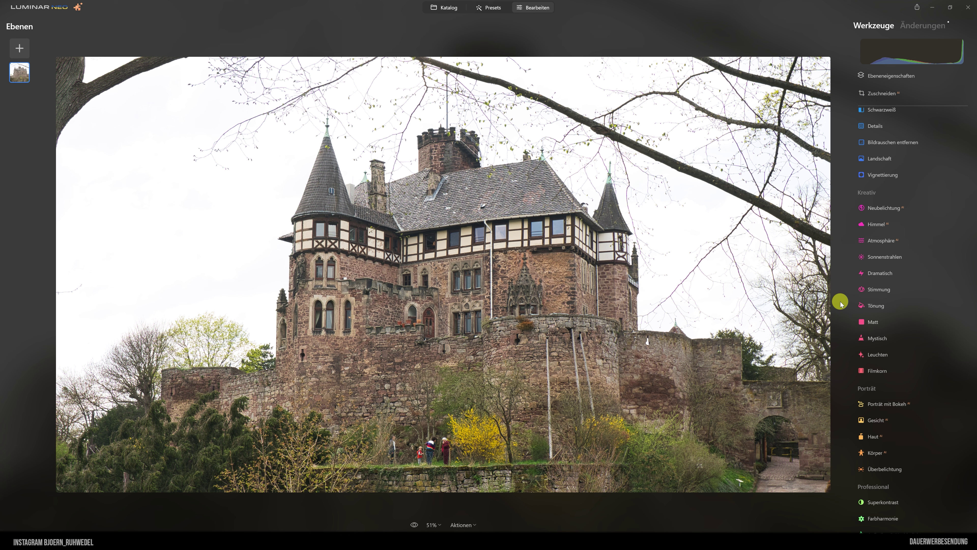
{"action": "left_click", "coordinate": [877, 224]}
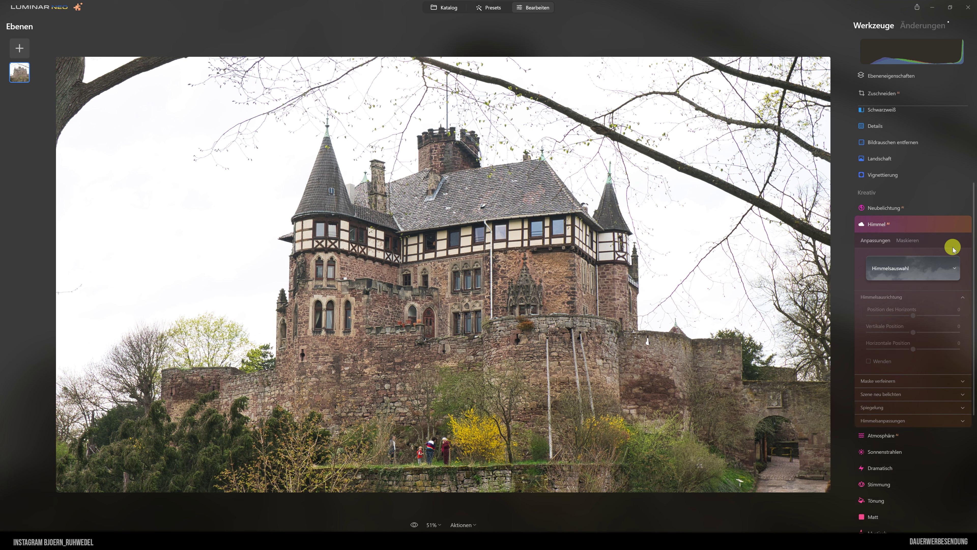
- Pick Galaxy 2 from the Himmelsauswahl sky grid as the new sky
{"action": "left_click", "coordinate": [903, 270]}
{"action": "scroll", "coordinate": [914, 350], "scroll_direction": "down", "scroll_amount": 3}
{"action": "scroll", "coordinate": [916, 351], "scroll_direction": "down", "scroll_amount": 3}
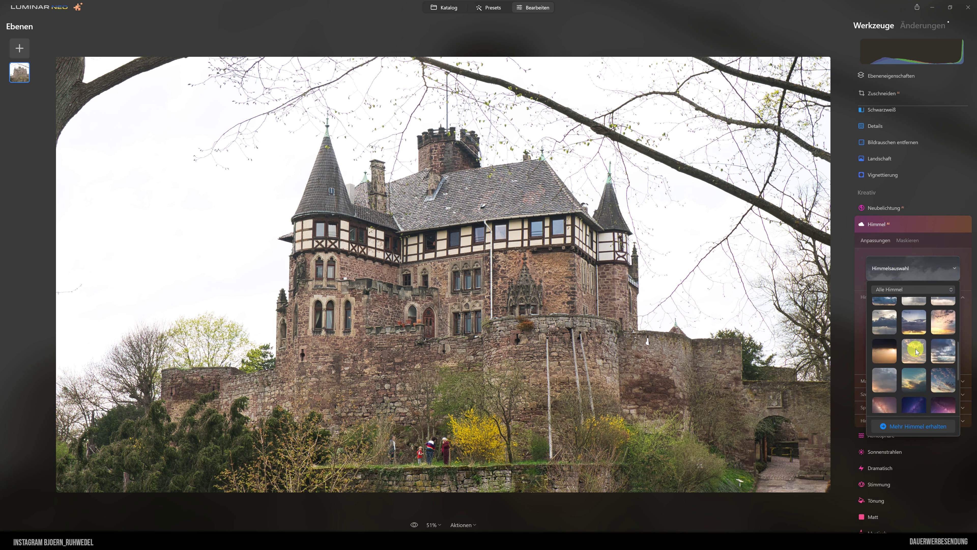
{"action": "scroll", "coordinate": [917, 350], "scroll_direction": "down", "scroll_amount": 3}
{"action": "left_click", "coordinate": [914, 313]}
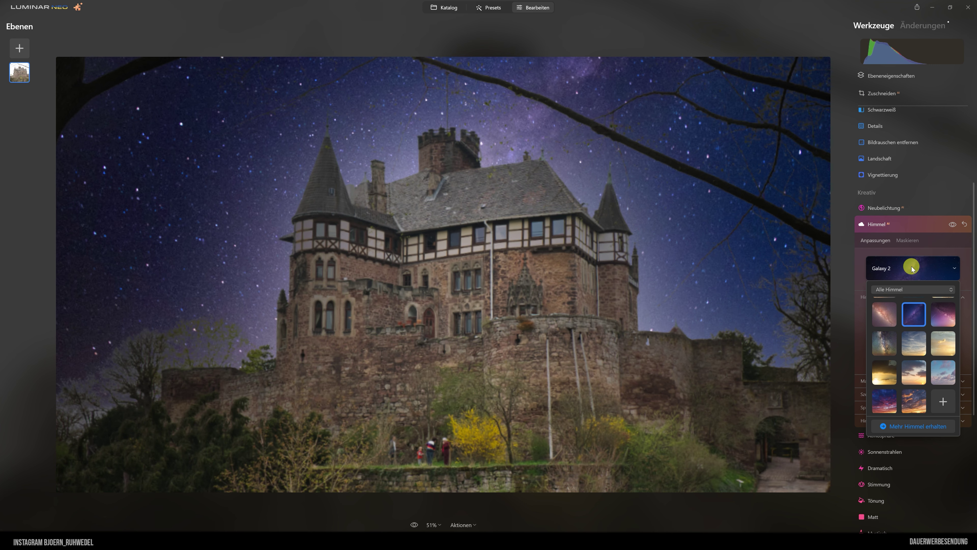
{"action": "left_click", "coordinate": [913, 269]}
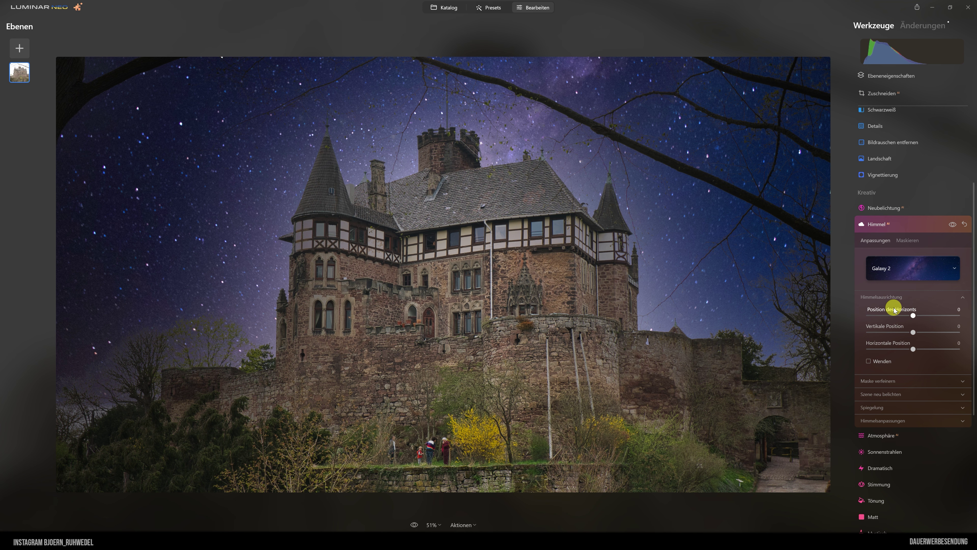
- Set Himmelsausrichtung horizon position to -18 and vertical position to -4
{"action": "left_click_drag", "start_coordinate": [914, 316], "coordinate": [906, 315]}
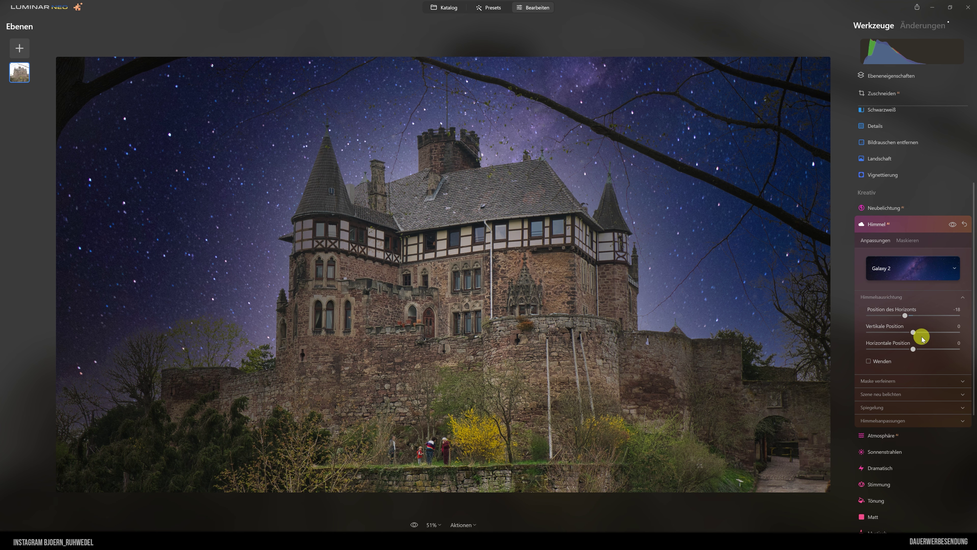
{"action": "left_click_drag", "start_coordinate": [914, 333], "coordinate": [911, 333]}
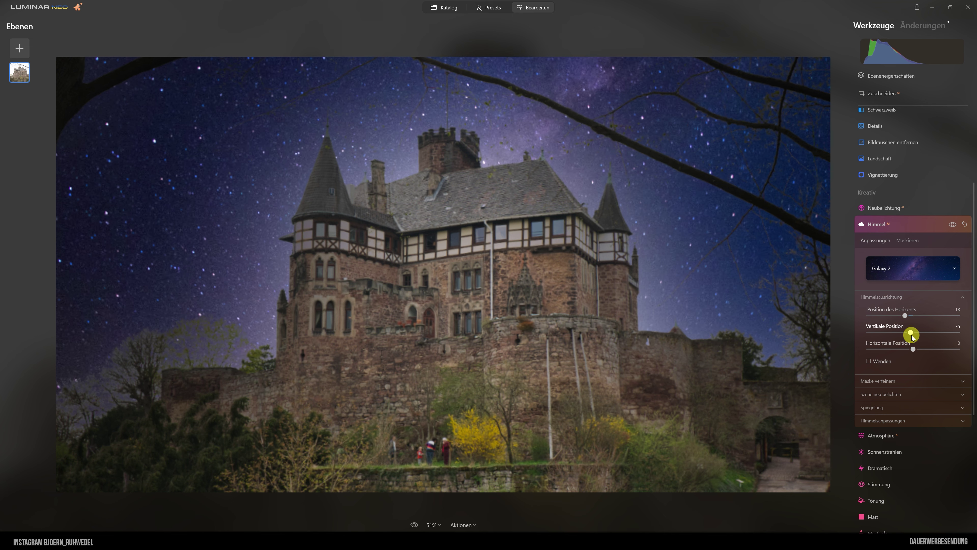
{"action": "left_click_drag", "start_coordinate": [912, 338], "coordinate": [913, 339]}
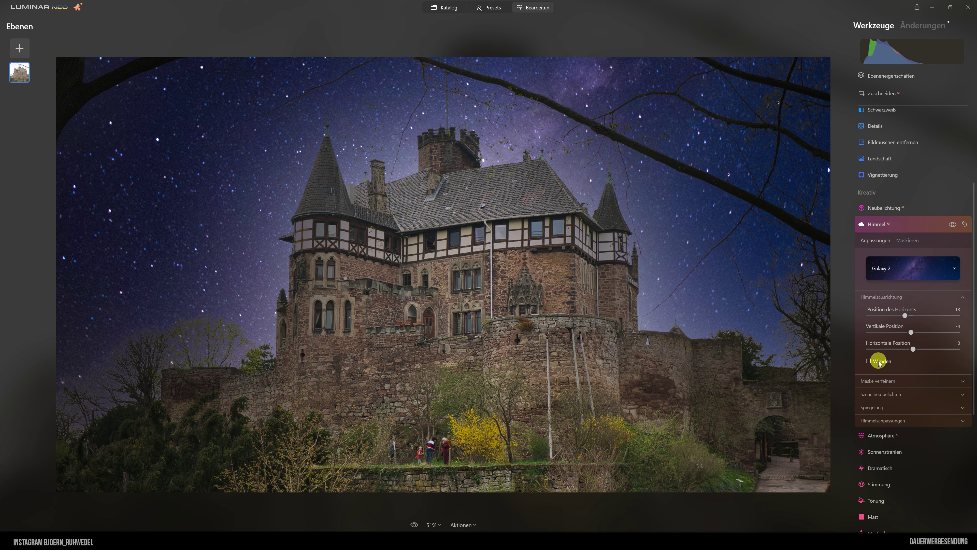
- In Maske verfeinern, set Gesamt 100, Lücken schließen 29 and Details korrigieren 40
{"action": "scroll", "coordinate": [912, 351], "scroll_direction": "down", "scroll_amount": 3}
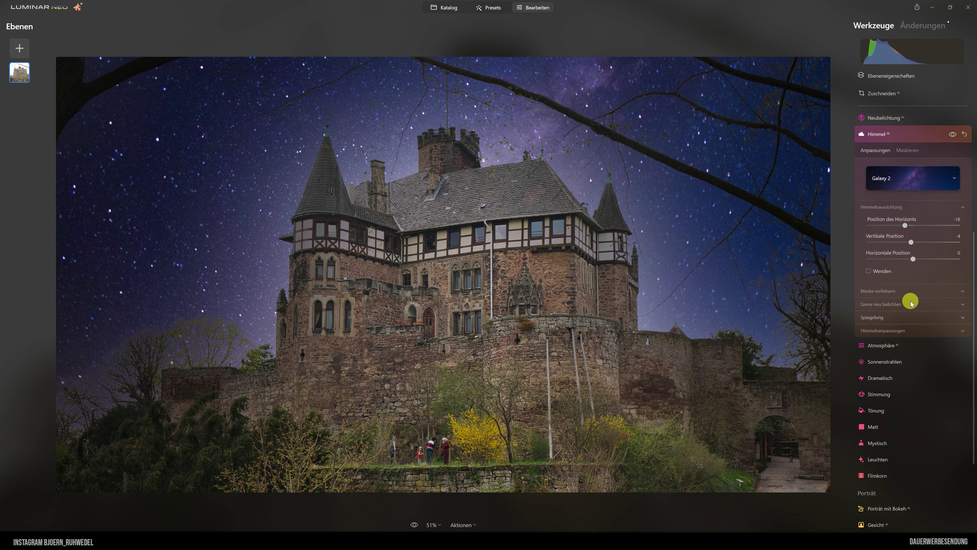
{"action": "left_click", "coordinate": [878, 289]}
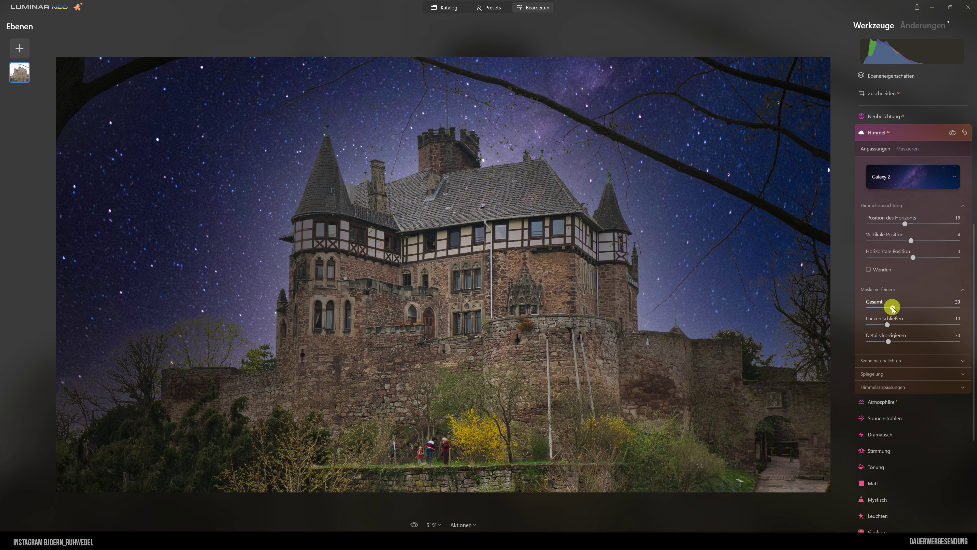
{"action": "left_click_drag", "start_coordinate": [893, 308], "coordinate": [969, 310]}
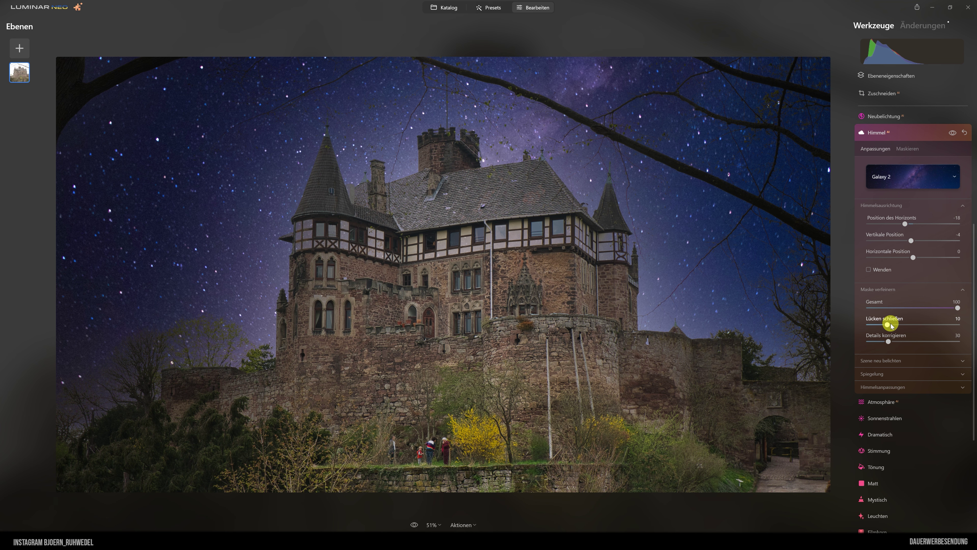
{"action": "left_click_drag", "start_coordinate": [889, 324], "coordinate": [894, 326]}
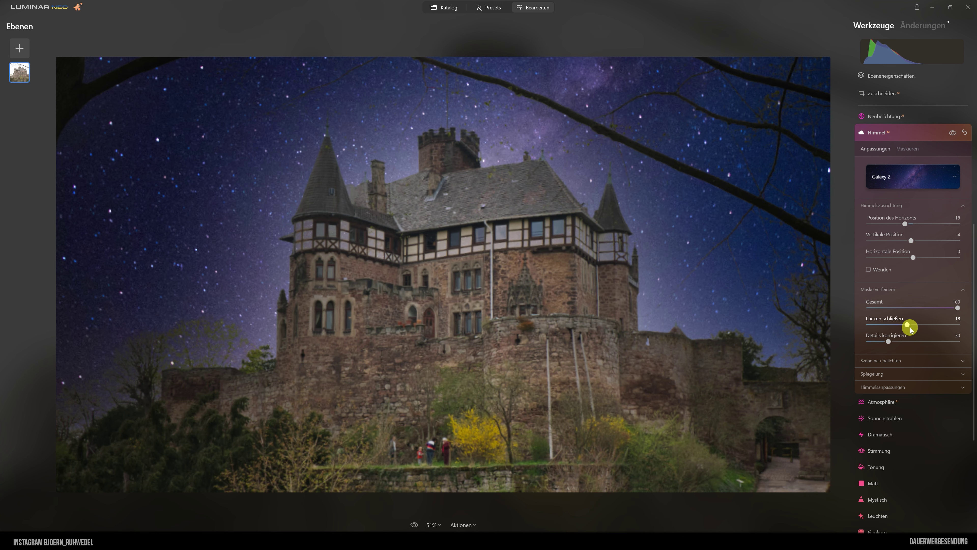
{"action": "left_click_drag", "start_coordinate": [922, 329], "coordinate": [934, 331]}
{"action": "left_click", "coordinate": [888, 342]}
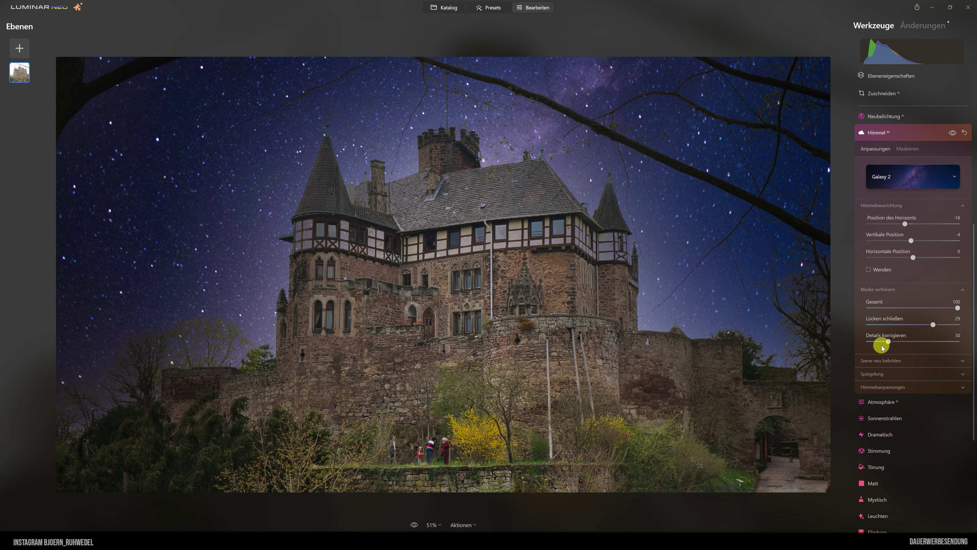
{"action": "left_click_drag", "start_coordinate": [889, 341], "coordinate": [896, 342]}
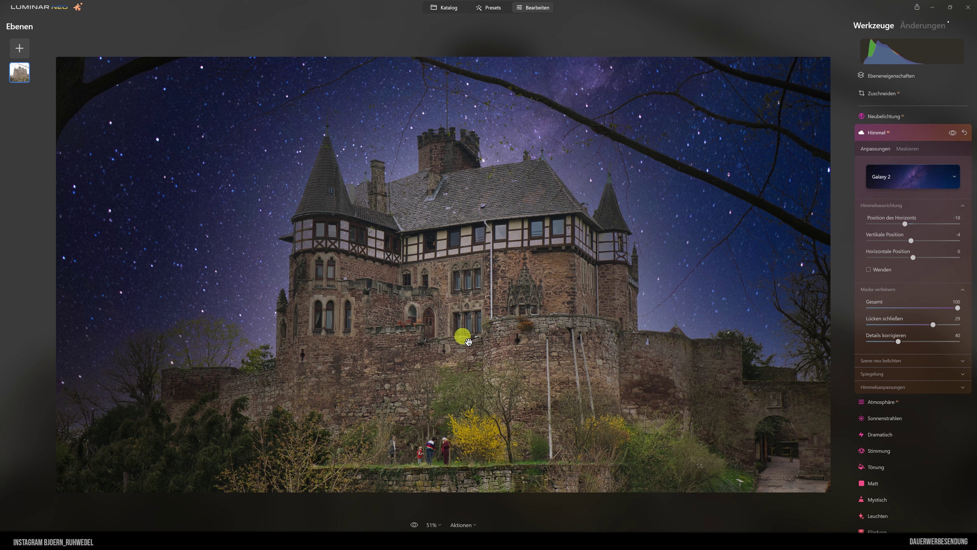
- Set Szene neu belichten relight strength to 45 and relight saturation to 15
{"action": "left_click", "coordinate": [895, 361]}
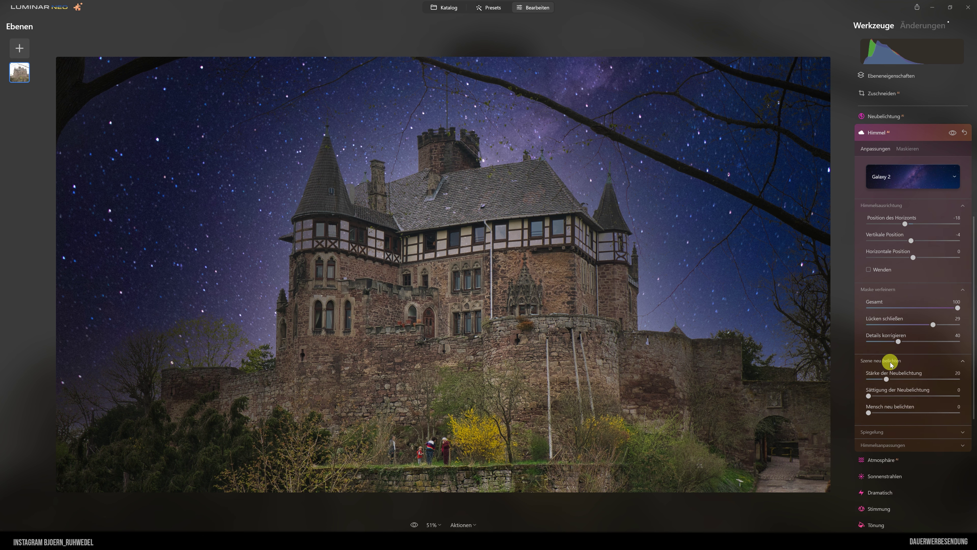
{"action": "scroll", "coordinate": [900, 368], "scroll_direction": "down", "scroll_amount": 3}
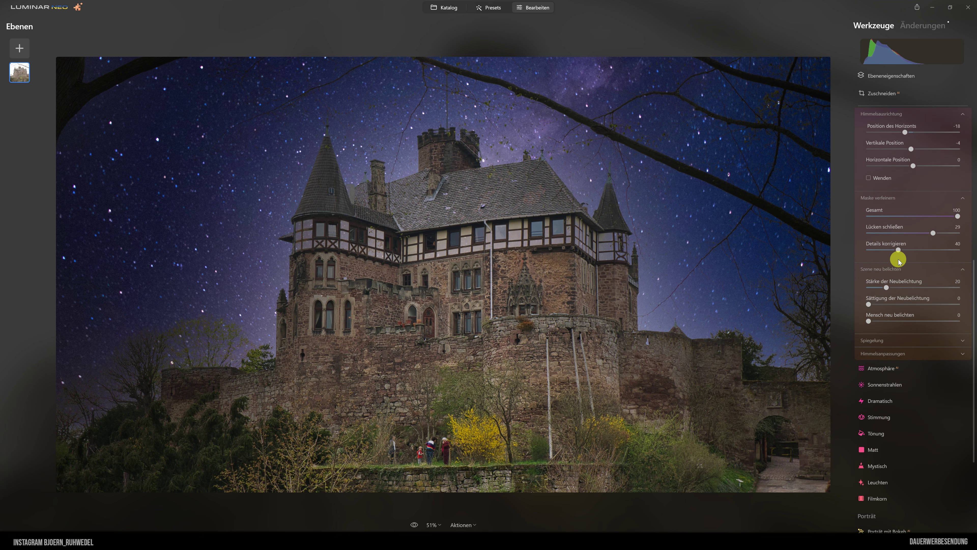
{"action": "left_click", "coordinate": [889, 197]}
{"action": "scroll", "coordinate": [889, 204], "scroll_direction": "up", "scroll_amount": 2}
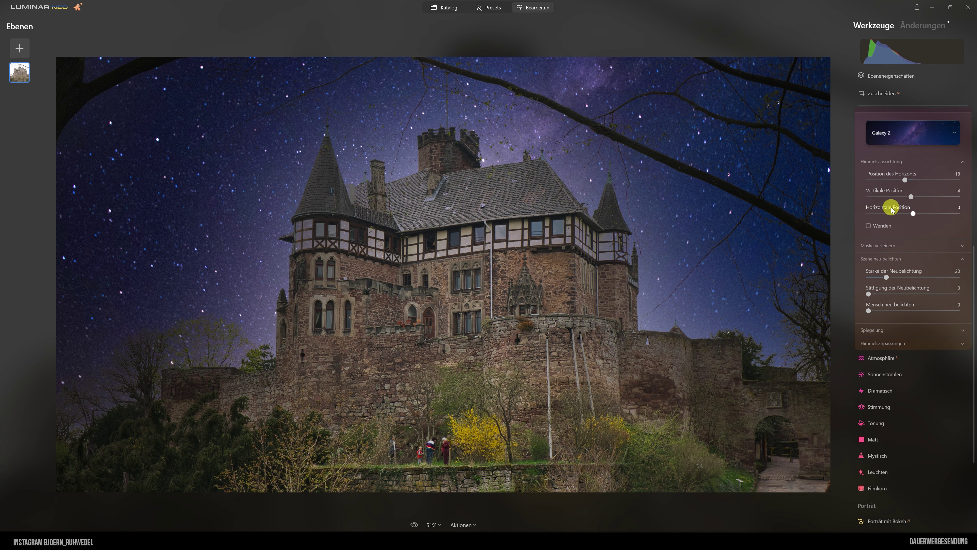
{"action": "left_click", "coordinate": [882, 160]}
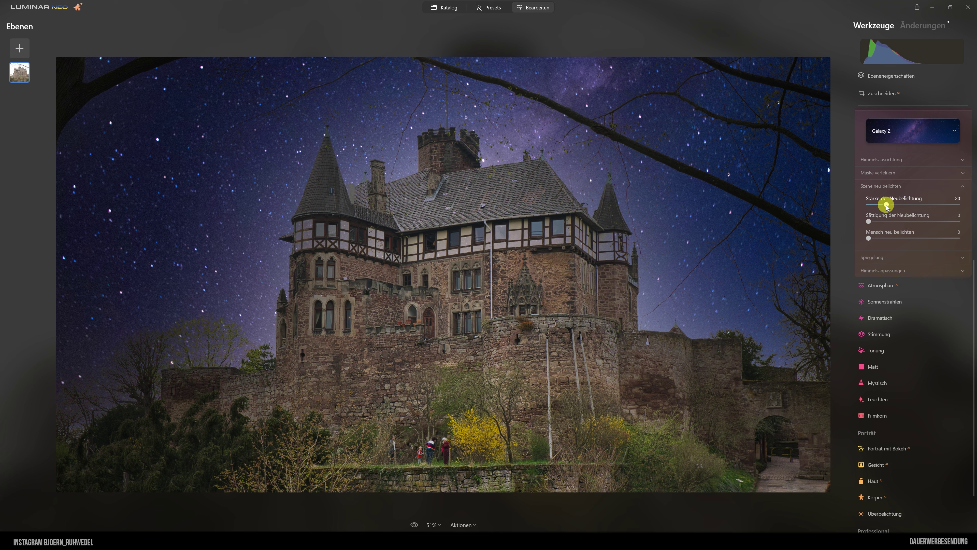
{"action": "left_click_drag", "start_coordinate": [888, 205], "coordinate": [912, 207]}
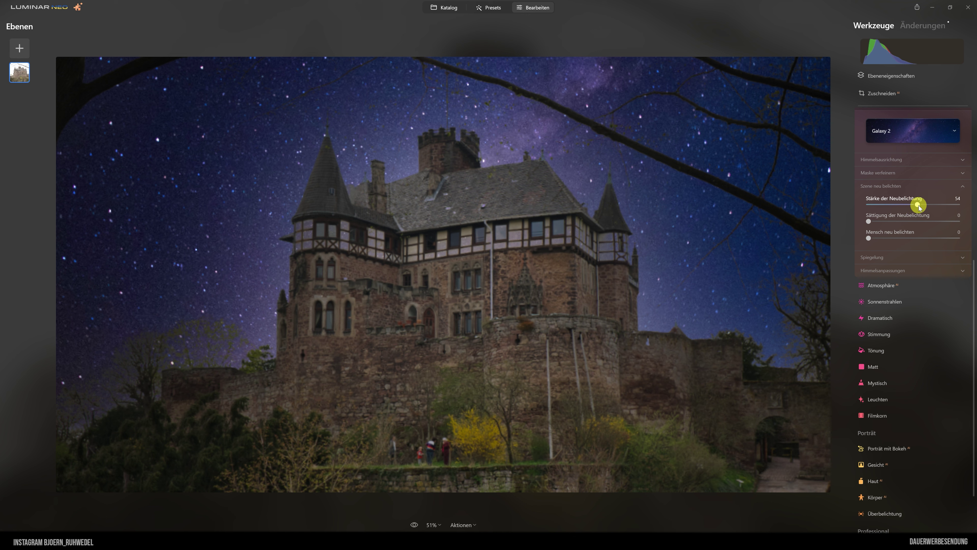
{"action": "left_click_drag", "start_coordinate": [919, 205], "coordinate": [910, 206]}
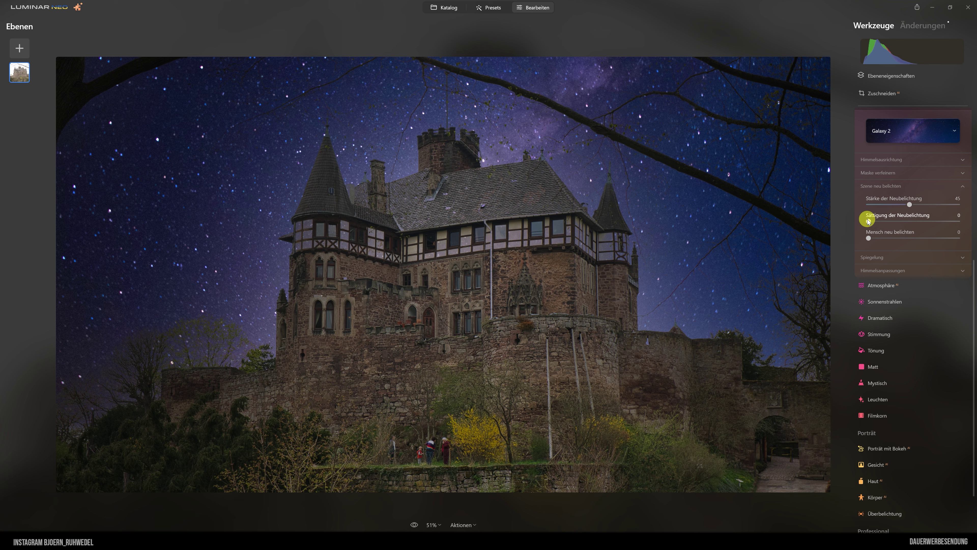
{"action": "left_click_drag", "start_coordinate": [868, 221], "coordinate": [883, 225]}
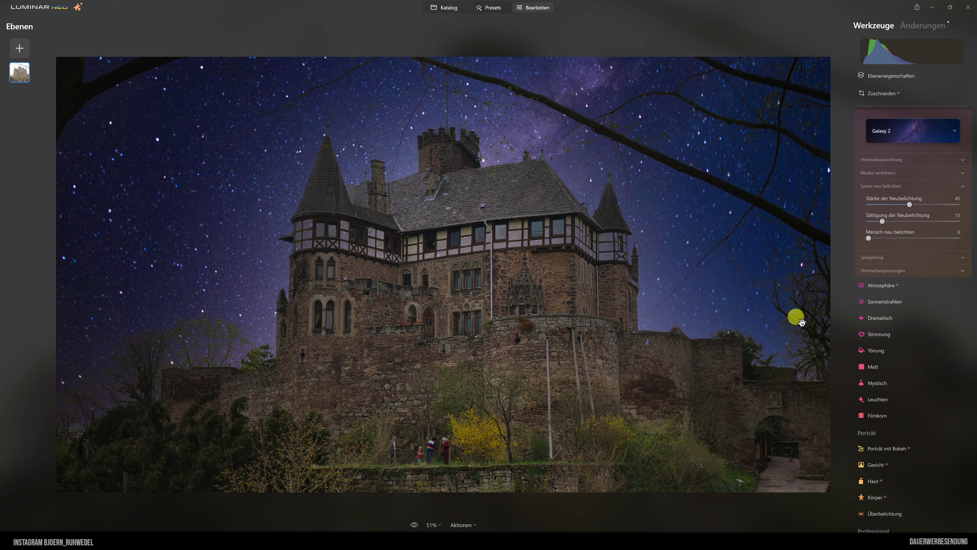
- Collapse the relighting section and inspect the water reflection settings without changes
{"action": "left_click", "coordinate": [880, 186]}
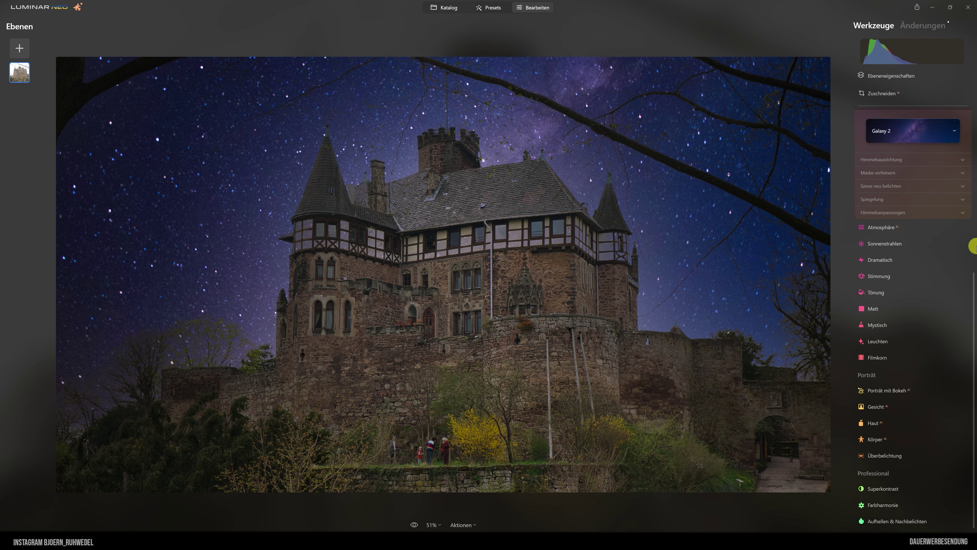
{"action": "left_click", "coordinate": [870, 199]}
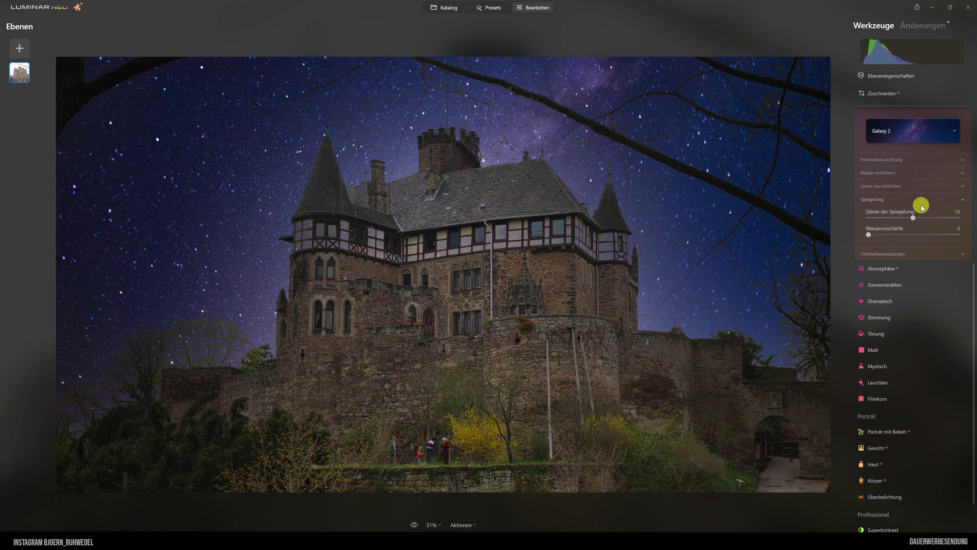
{"action": "left_click", "coordinate": [874, 200]}
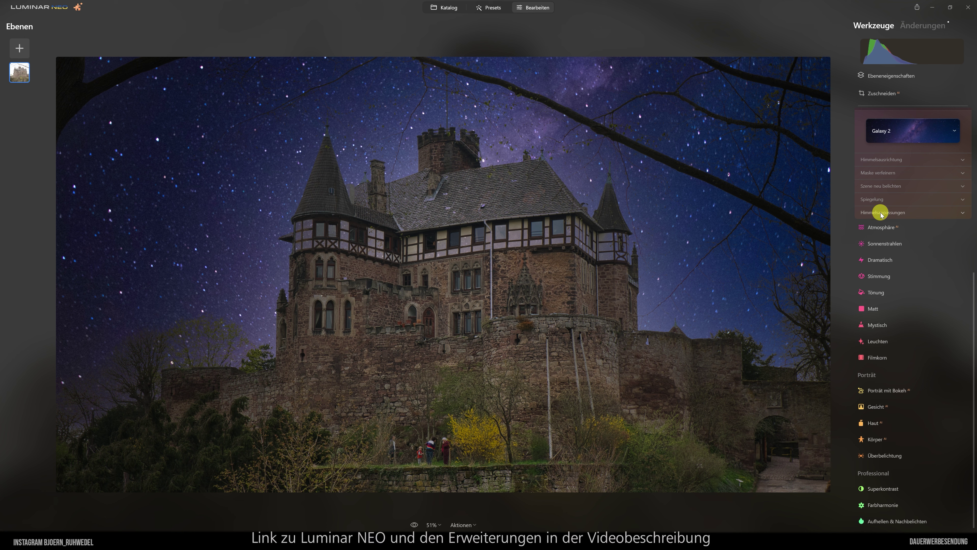
- In Himmelsanpassungen, set the Galaxy 2 sky's Farbtemperatur to -74
{"action": "left_click", "coordinate": [881, 212]}
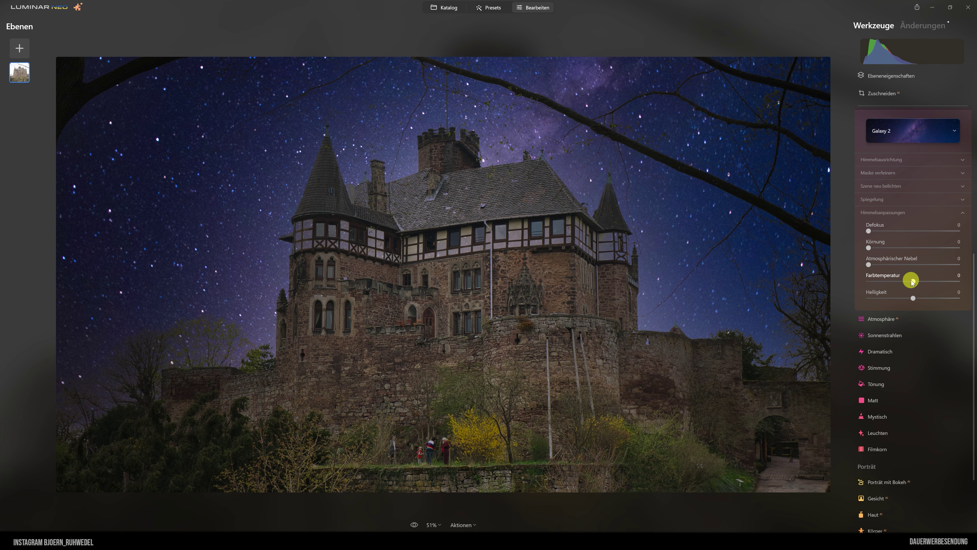
{"action": "mouse_move", "coordinate": [913, 282]}
{"action": "left_mouse_down"}
{"action": "mouse_move", "coordinate": [860, 289]}
{"action": "mouse_move", "coordinate": [938, 286]}
{"action": "mouse_move", "coordinate": [875, 293]}
{"action": "left_mouse_up"}
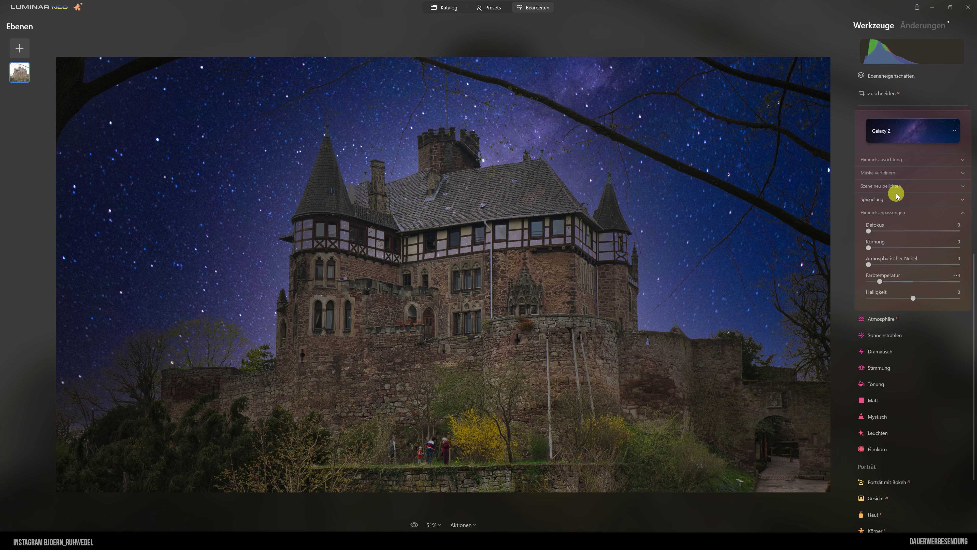
- Lower the sky mask refinement Gesamt (overall) to 40 and fold the refinement panel away
{"action": "left_click", "coordinate": [881, 186]}
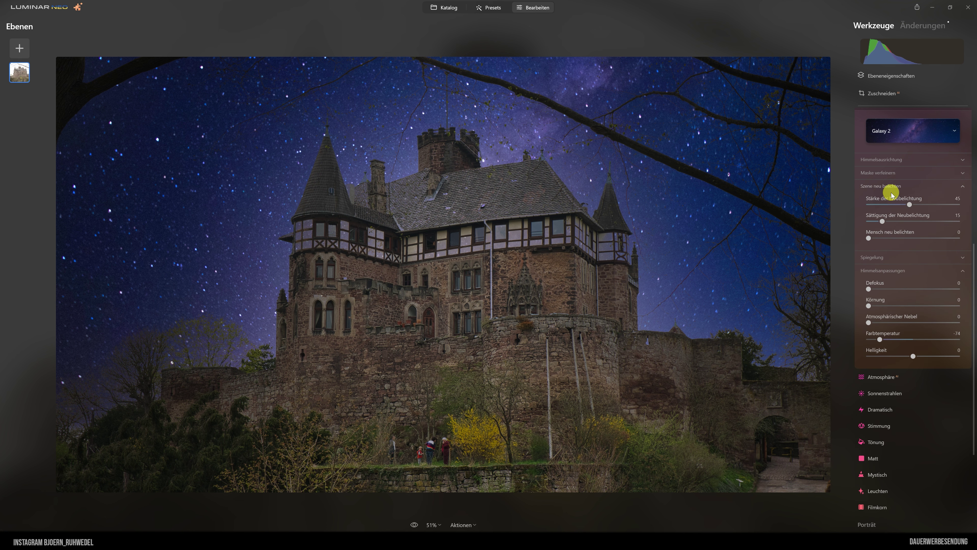
{"action": "left_click", "coordinate": [878, 173]}
{"action": "left_click_drag", "start_coordinate": [960, 192], "coordinate": [945, 192]}
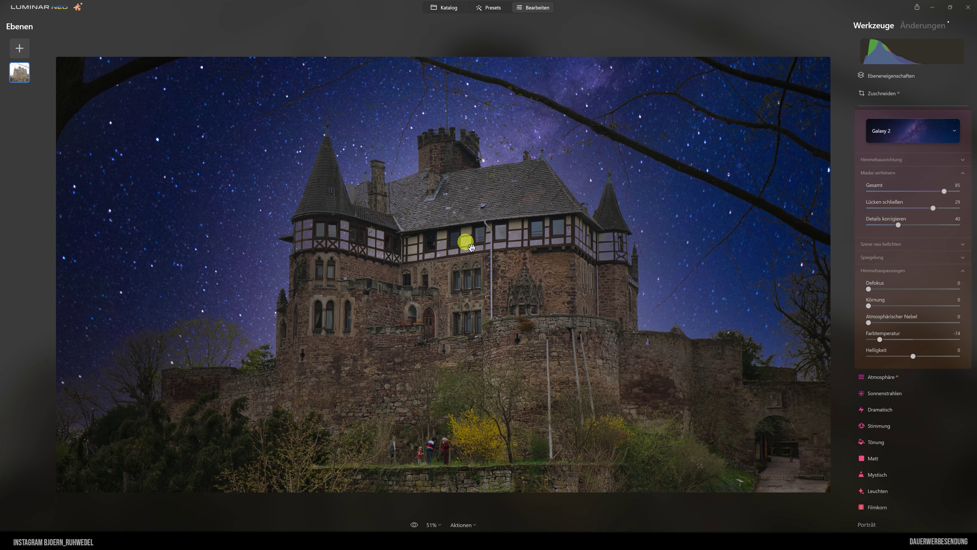
{"action": "left_click_drag", "start_coordinate": [944, 192], "coordinate": [940, 192]}
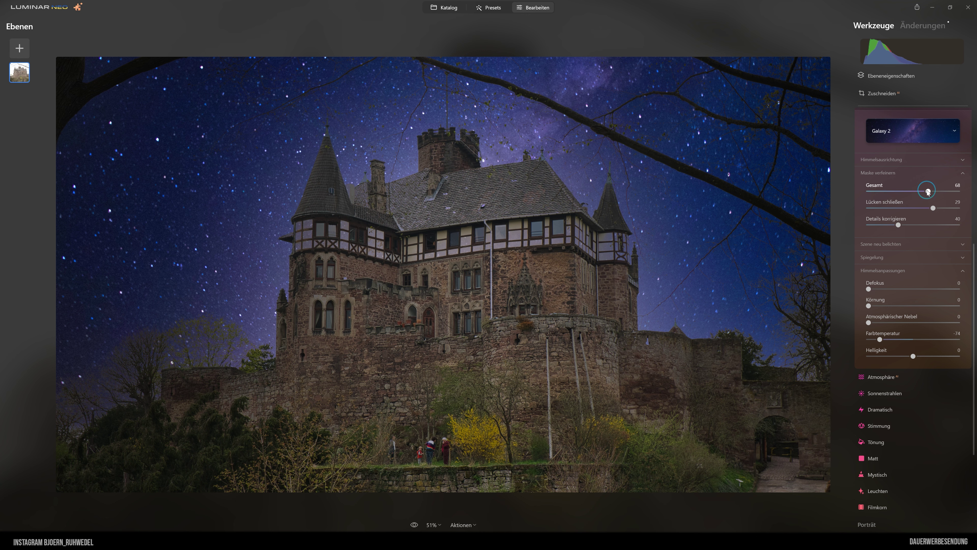
{"action": "left_click_drag", "start_coordinate": [928, 191], "coordinate": [922, 193]}
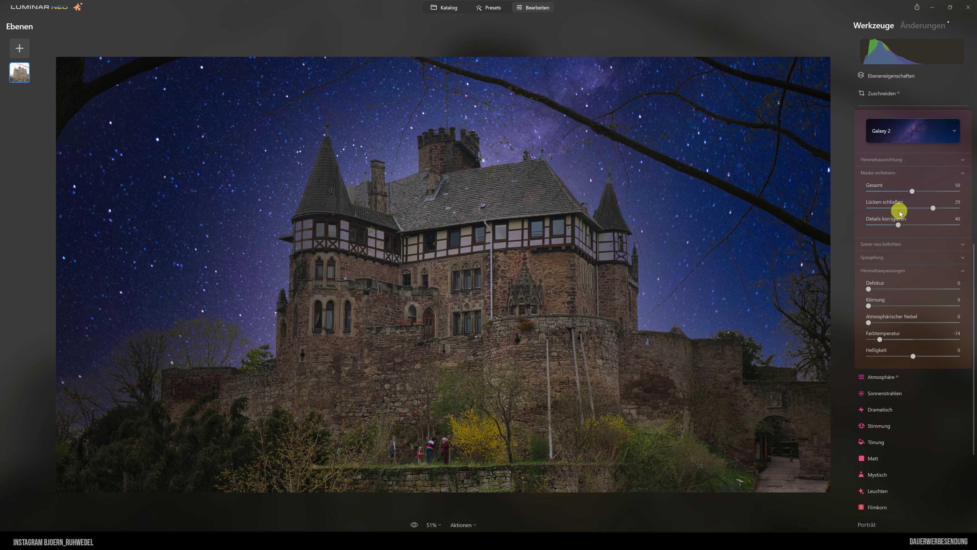
{"action": "left_click_drag", "start_coordinate": [913, 191], "coordinate": [907, 192]}
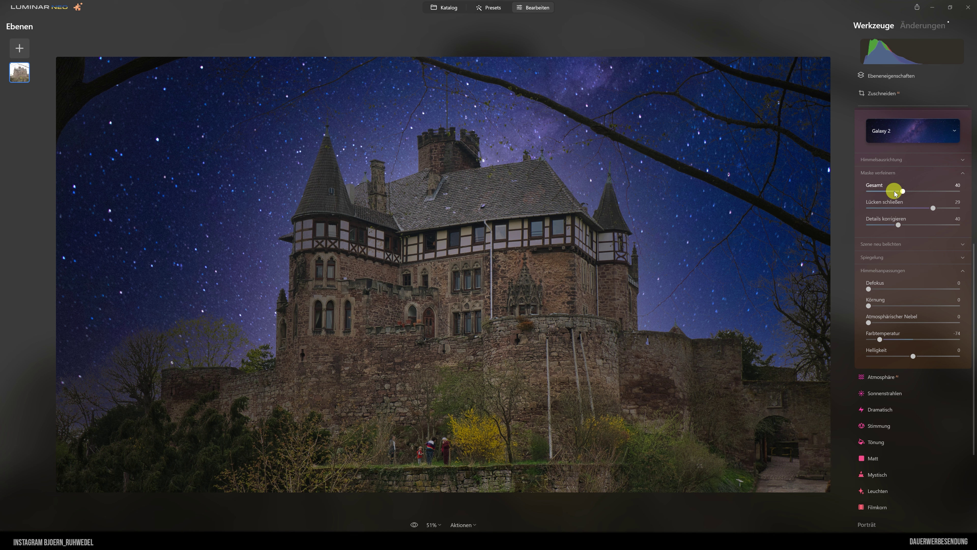
{"action": "left_click", "coordinate": [878, 172]}
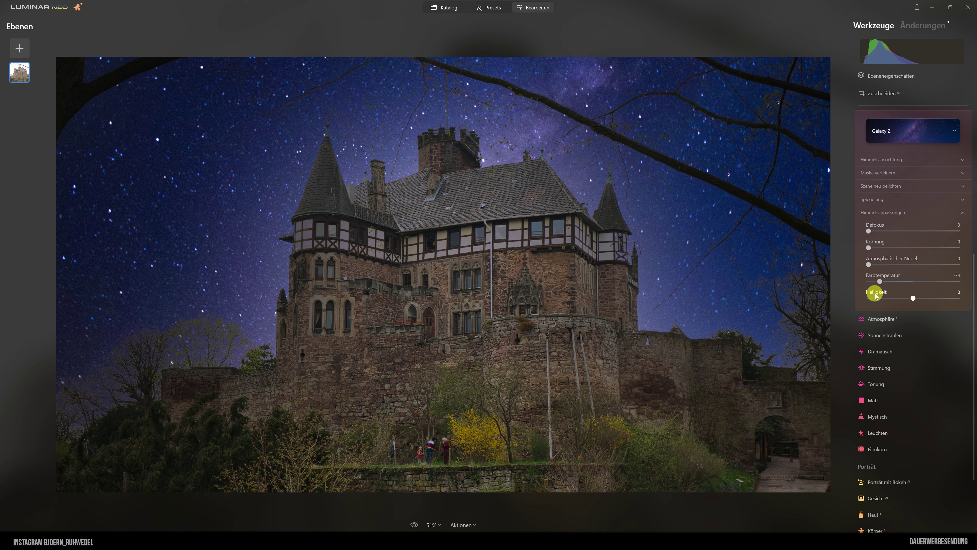
- Darken the Galaxy 2 sky brightness (Helligkeit) to -41
{"action": "left_click_drag", "start_coordinate": [914, 298], "coordinate": [894, 299]}
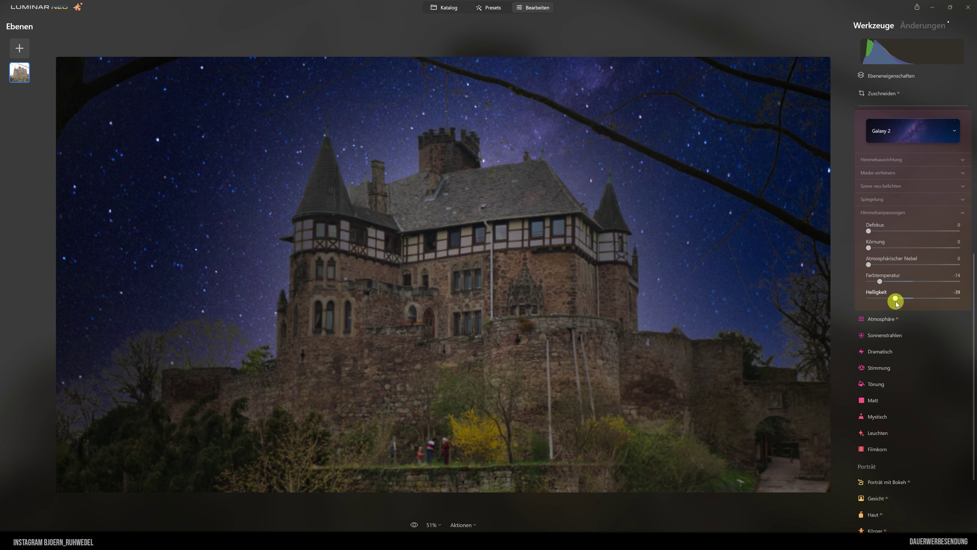
{"action": "left_click_drag", "start_coordinate": [896, 302], "coordinate": [895, 302]}
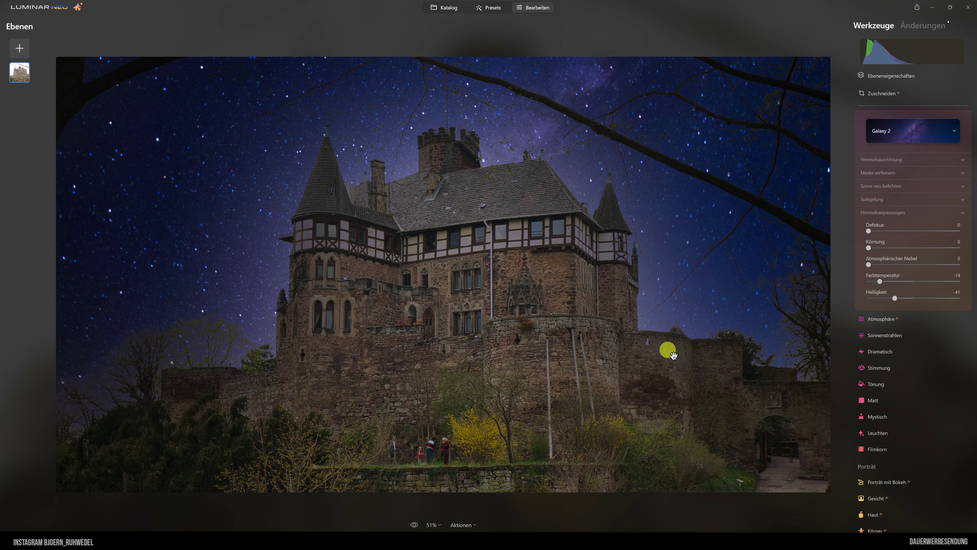
{"action": "scroll", "coordinate": [907, 225], "scroll_direction": "up", "scroll_amount": 5}
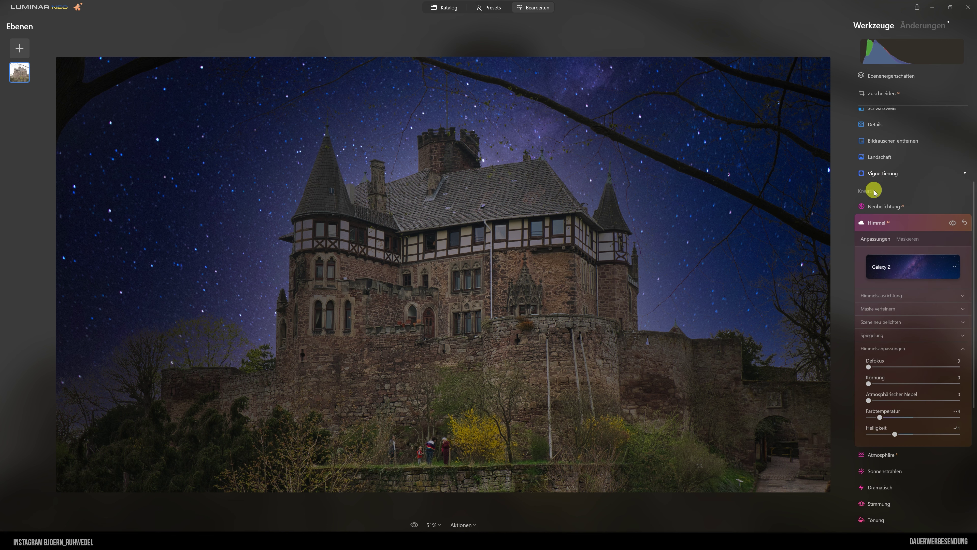
- Apply the Tritone LUT in the Stimmung (Mood) tool at its default amount of 30
{"action": "left_click", "coordinate": [878, 225]}
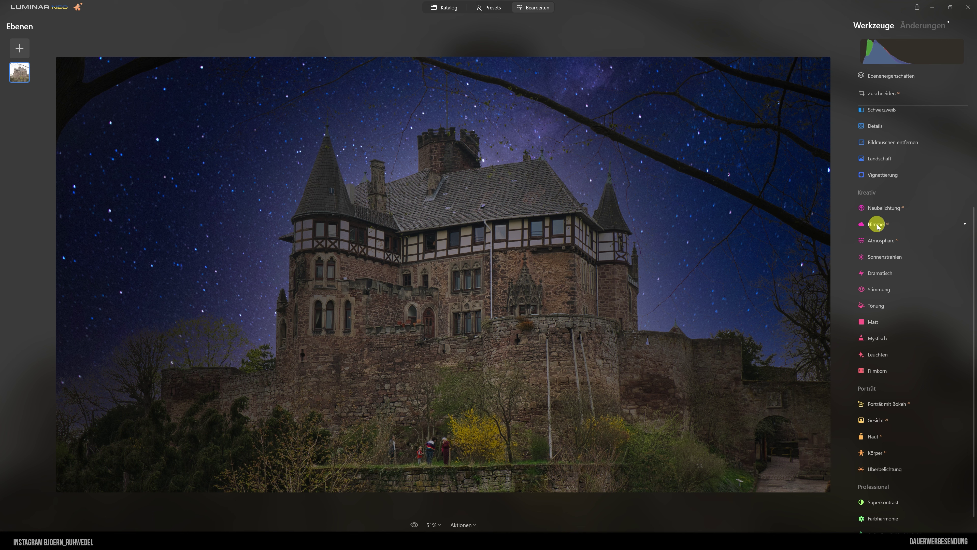
{"action": "left_click", "coordinate": [878, 290]}
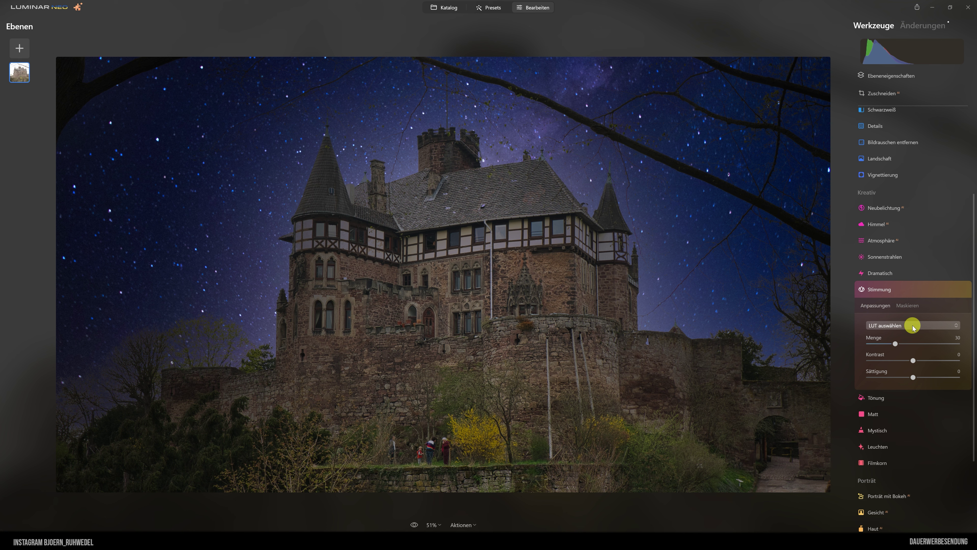
{"action": "left_click", "coordinate": [895, 326]}
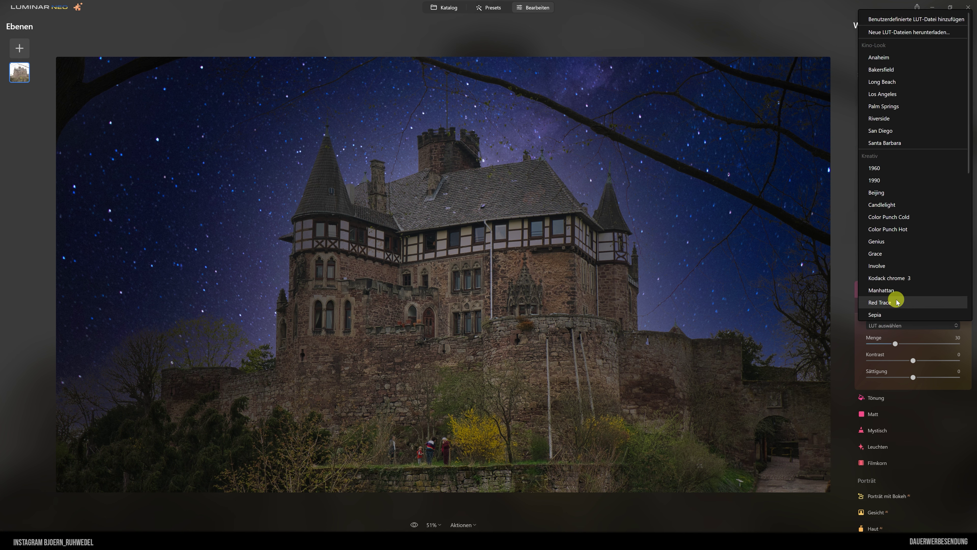
{"action": "scroll", "coordinate": [891, 314], "scroll_direction": "down", "scroll_amount": 2}
{"action": "scroll", "coordinate": [908, 269], "scroll_direction": "down", "scroll_amount": 3}
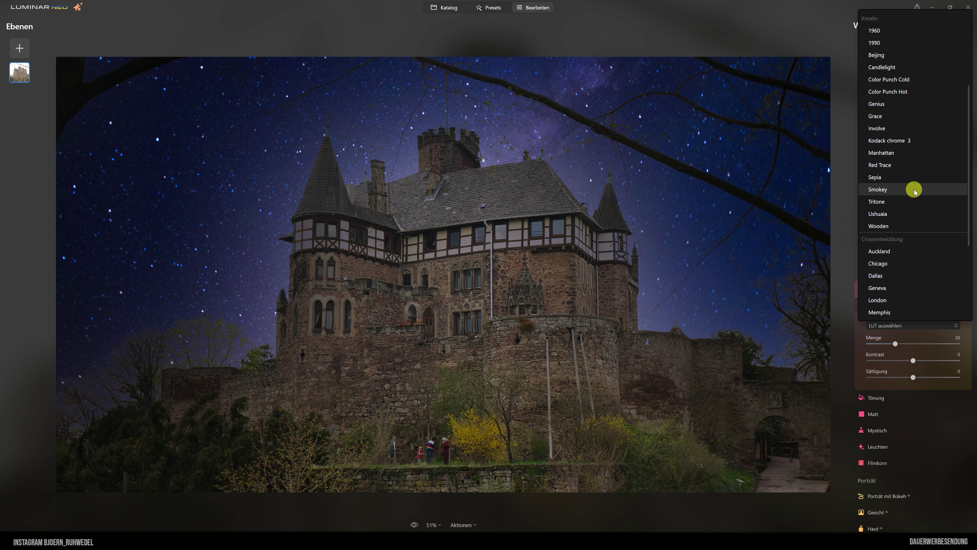
{"action": "scroll", "coordinate": [892, 285], "scroll_direction": "down", "scroll_amount": 2}
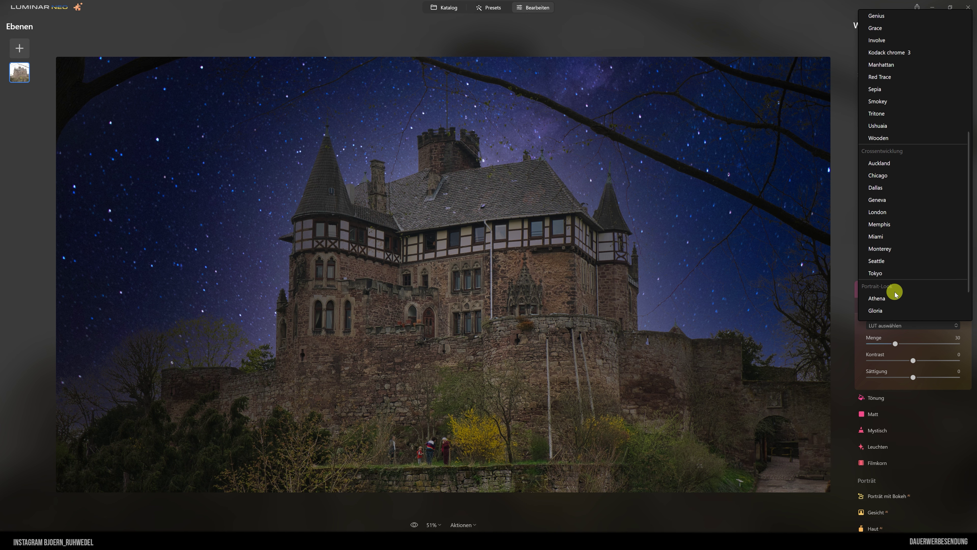
{"action": "scroll", "coordinate": [895, 296], "scroll_direction": "down", "scroll_amount": 1}
{"action": "scroll", "coordinate": [898, 301], "scroll_direction": "down", "scroll_amount": 2}
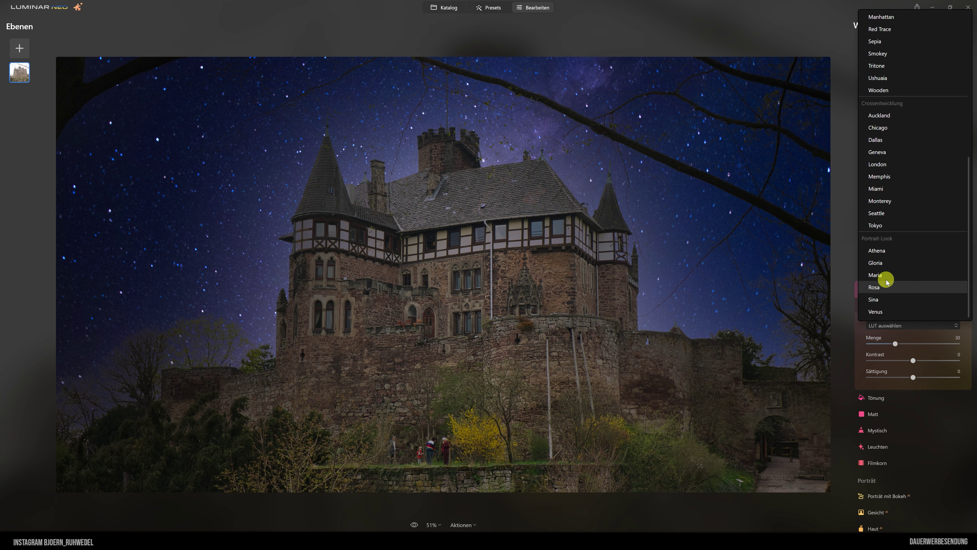
{"action": "scroll", "coordinate": [891, 206], "scroll_direction": "up", "scroll_amount": 2}
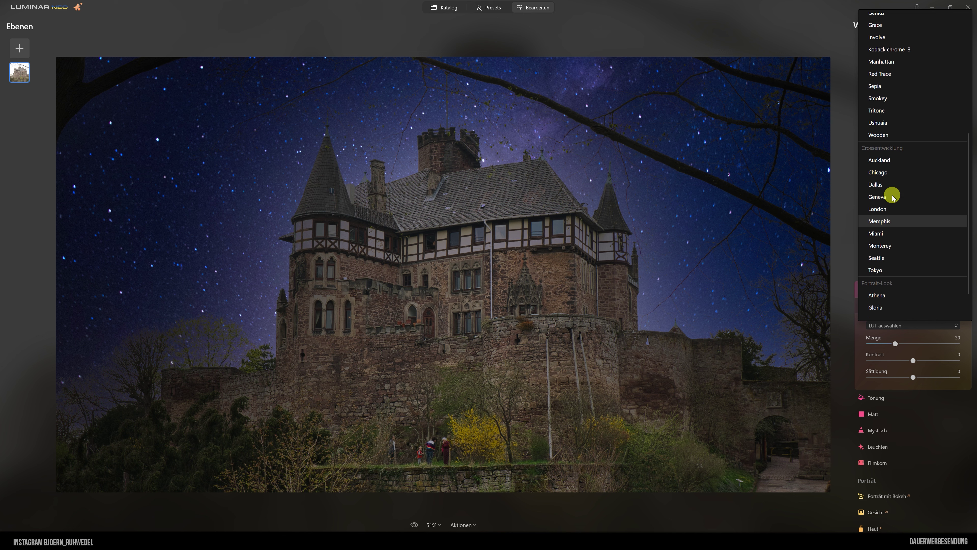
{"action": "left_click", "coordinate": [876, 111]}
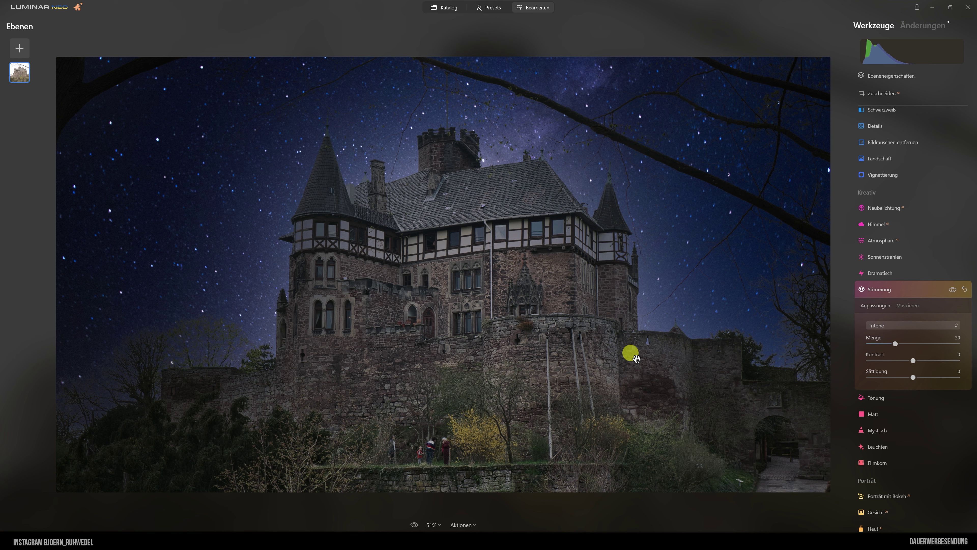
- Compare the Stimmung effect on and off, then set Menge 50, Kontrast 55, Sättigung -81
{"action": "left_click", "coordinate": [954, 289]}
{"action": "left_click", "coordinate": [953, 290]}
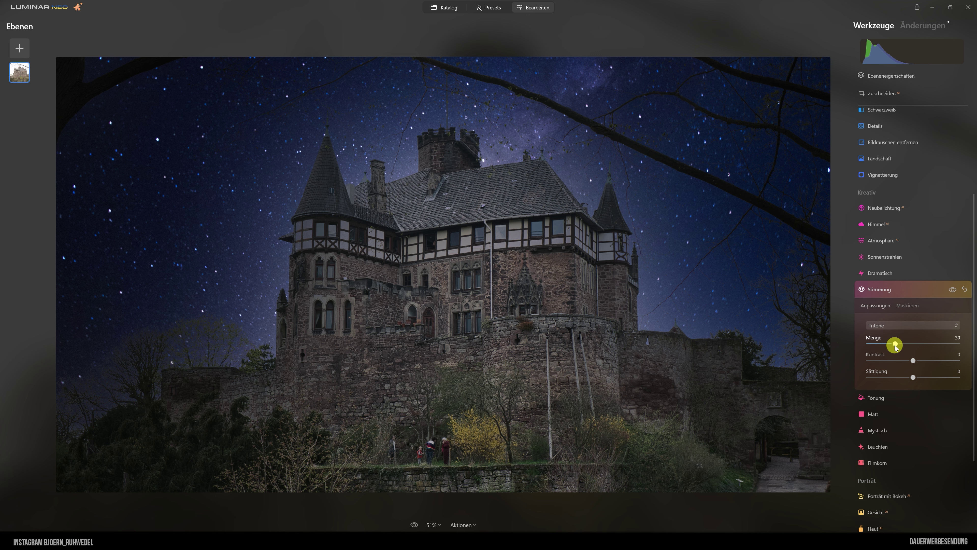
{"action": "left_click_drag", "start_coordinate": [894, 344], "coordinate": [902, 344]}
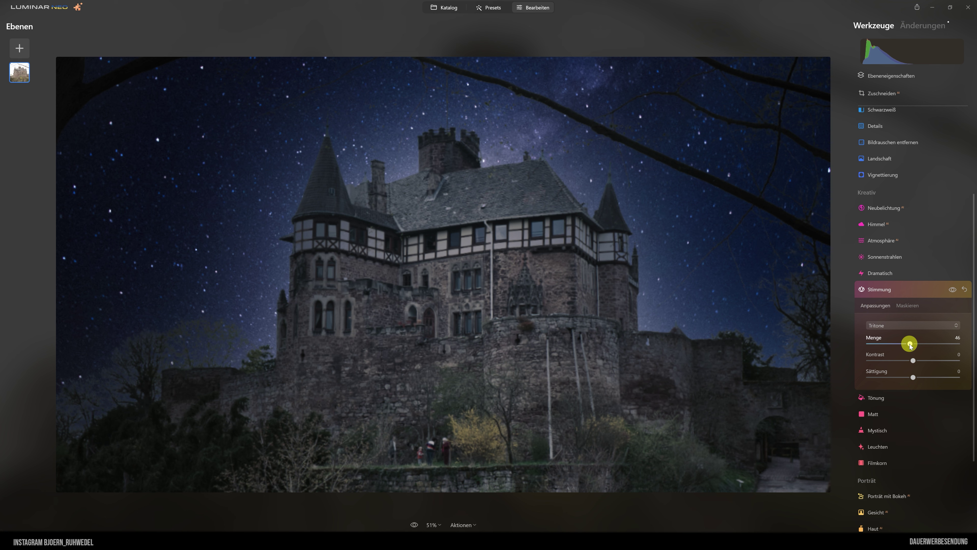
{"action": "left_click_drag", "start_coordinate": [909, 344], "coordinate": [913, 345]}
{"action": "left_click_drag", "start_coordinate": [915, 346], "coordinate": [919, 344]}
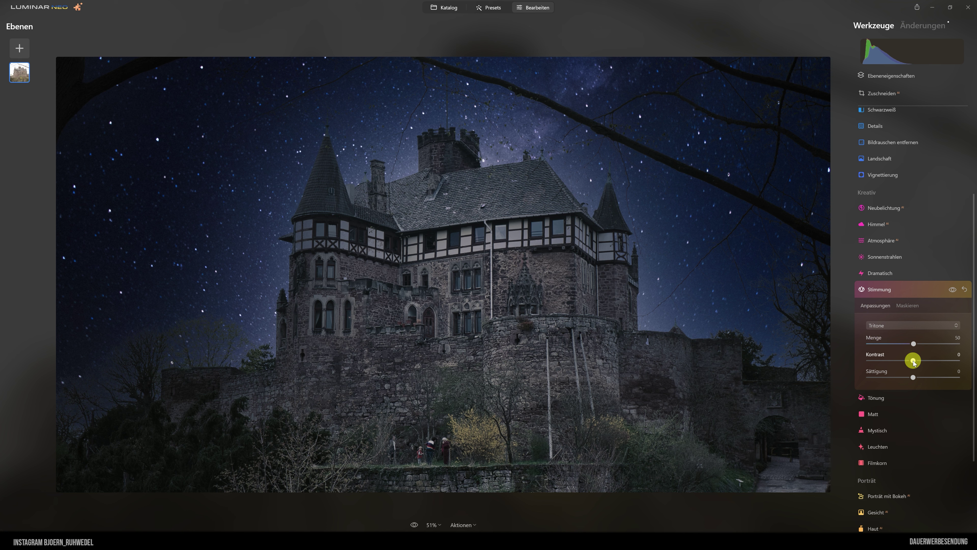
{"action": "left_click_drag", "start_coordinate": [913, 359], "coordinate": [939, 361]}
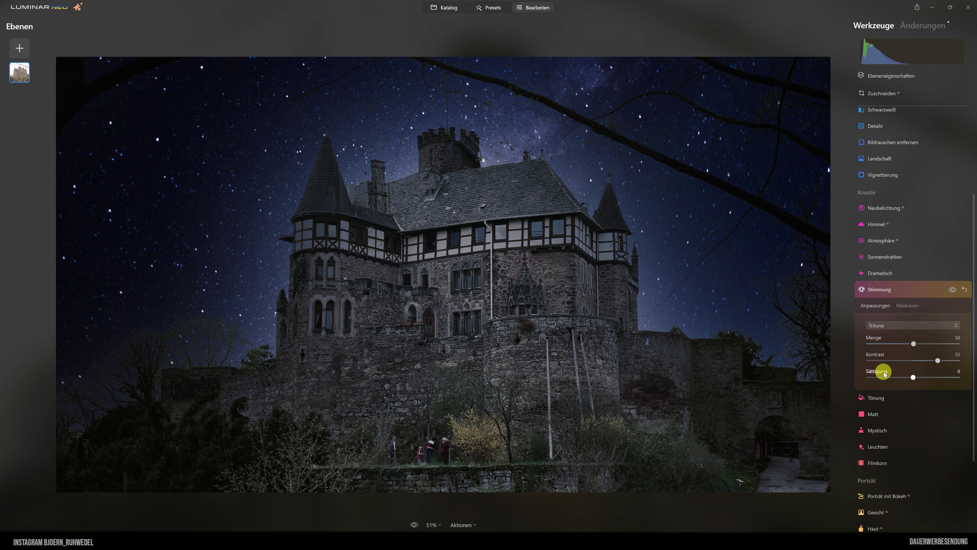
{"action": "mouse_move", "coordinate": [913, 377]}
{"action": "left_mouse_down"}
{"action": "mouse_move", "coordinate": [869, 380]}
{"action": "mouse_move", "coordinate": [925, 377]}
{"action": "mouse_move", "coordinate": [862, 381]}
{"action": "mouse_move", "coordinate": [967, 381]}
{"action": "mouse_move", "coordinate": [884, 384]}
{"action": "left_mouse_up"}
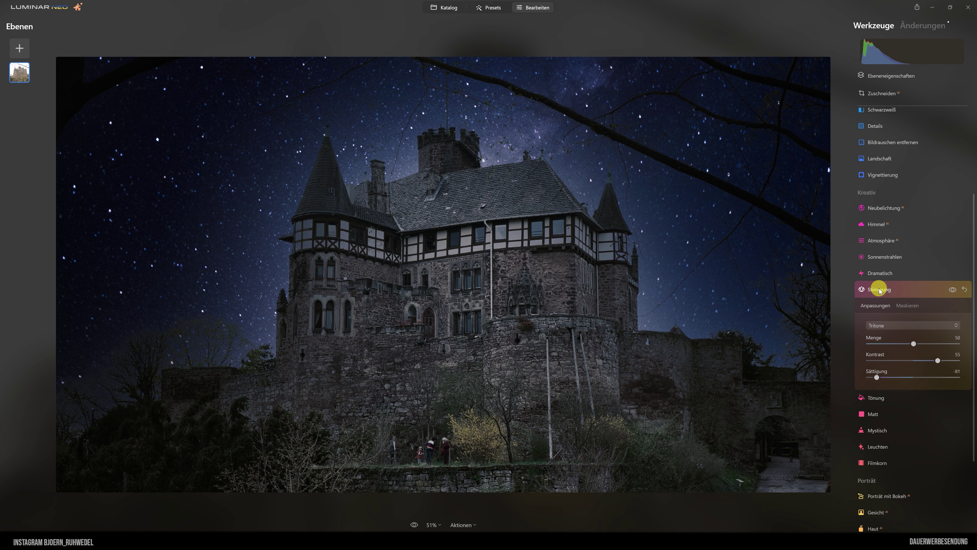
- Try the Venus LUT at Menge 70, then reset Stimmung to no LUT at amount 30
{"action": "left_click", "coordinate": [879, 289]}
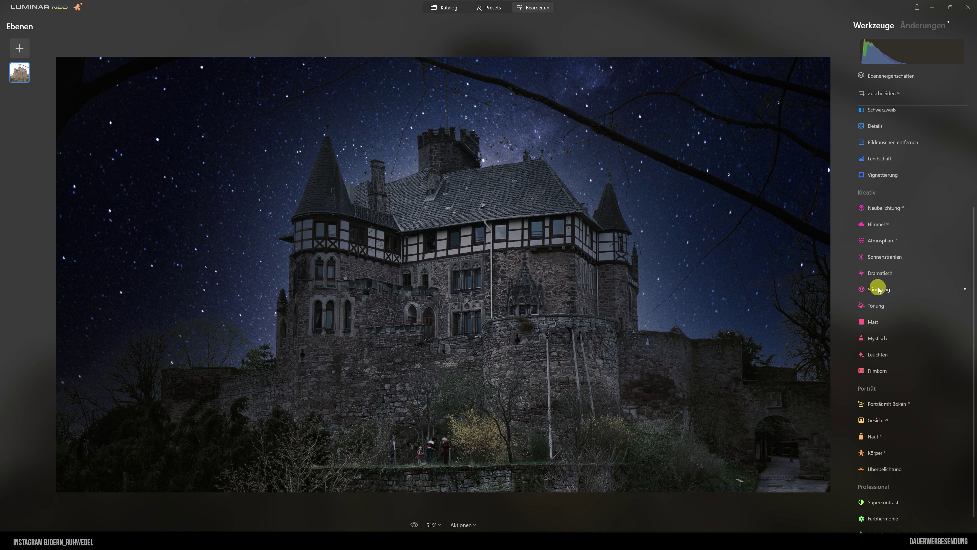
{"action": "left_click", "coordinate": [877, 290]}
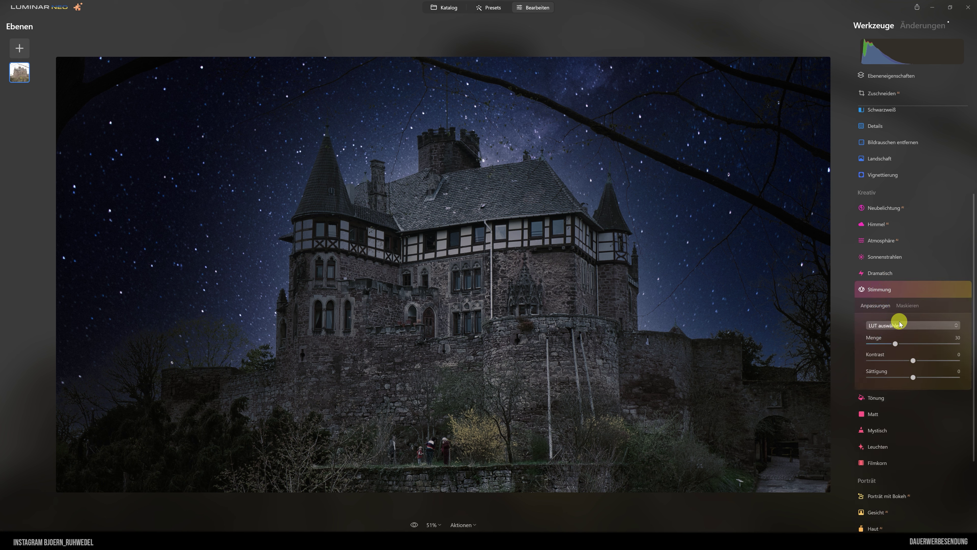
{"action": "left_click", "coordinate": [886, 326]}
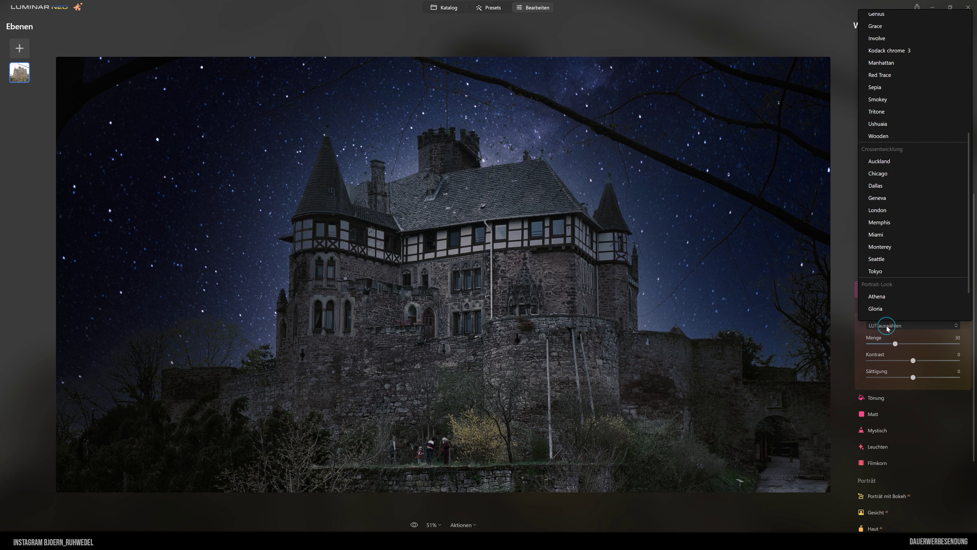
{"action": "scroll", "coordinate": [892, 300], "scroll_direction": "down", "scroll_amount": 3}
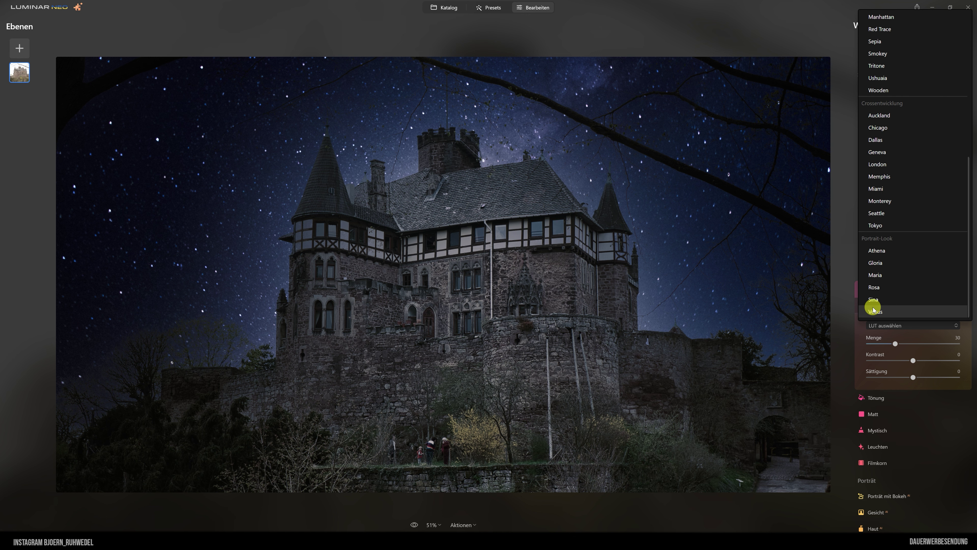
{"action": "left_click", "coordinate": [879, 313]}
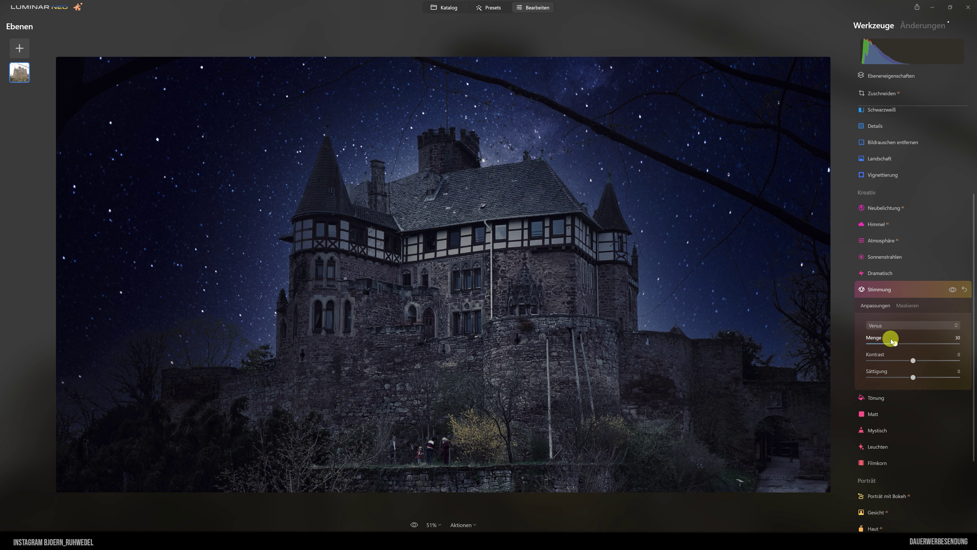
{"action": "left_click_drag", "start_coordinate": [884, 341], "coordinate": [932, 346]}
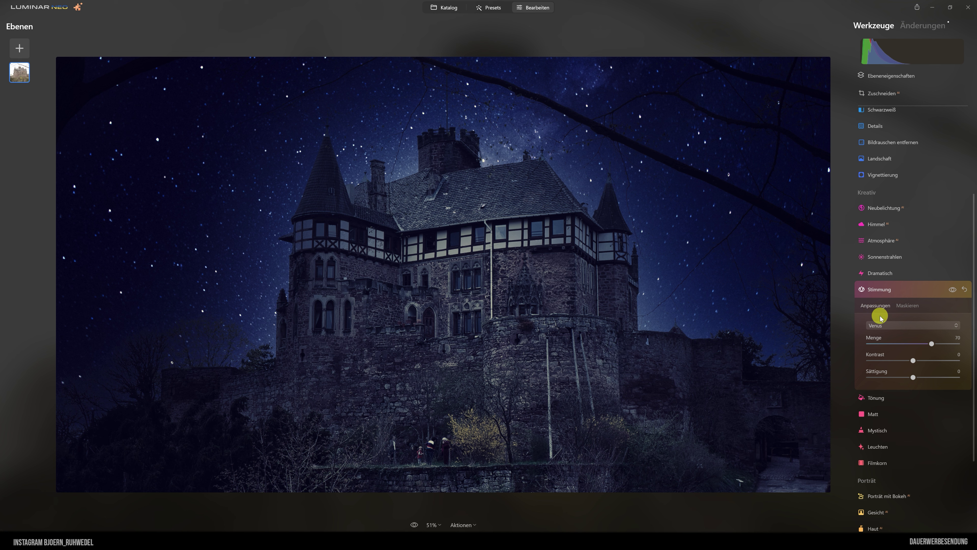
{"action": "left_click", "coordinate": [878, 292]}
{"action": "left_click", "coordinate": [877, 289]}
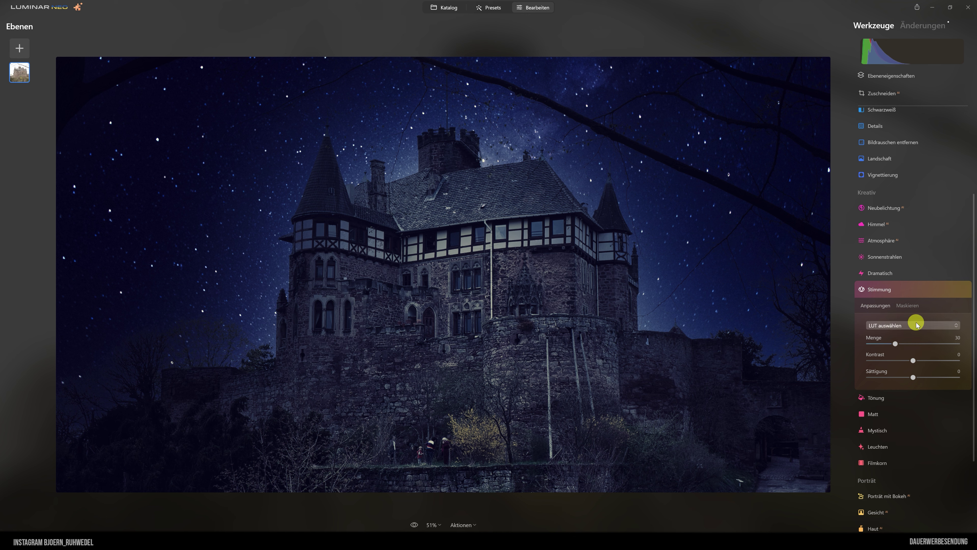
- Apply the Kodack chrome 3 LUT with Sättigung -35 and compare it on and off
{"action": "left_click", "coordinate": [904, 326]}
{"action": "scroll", "coordinate": [908, 246], "scroll_direction": "up", "scroll_amount": 2}
{"action": "scroll", "coordinate": [919, 219], "scroll_direction": "up", "scroll_amount": 2}
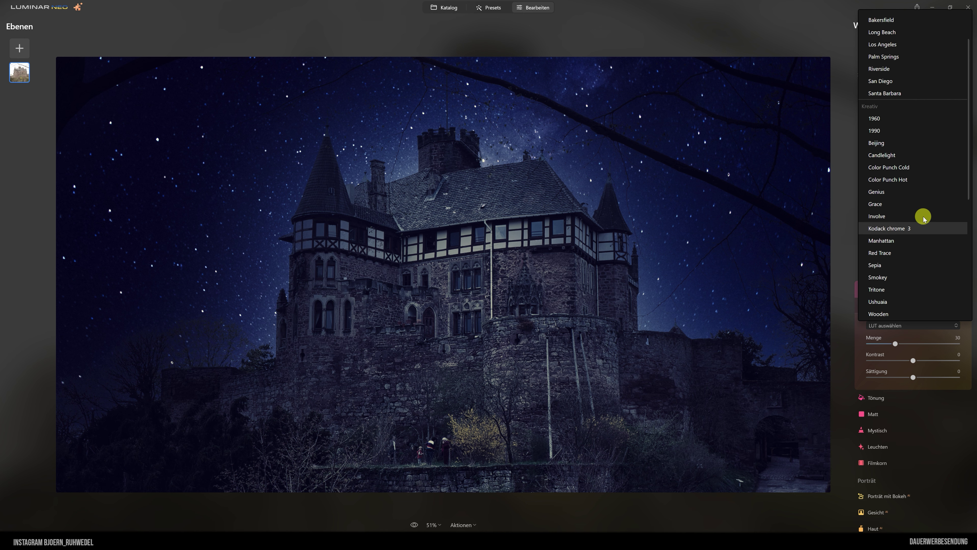
{"action": "scroll", "coordinate": [885, 161], "scroll_direction": "up", "scroll_amount": 2}
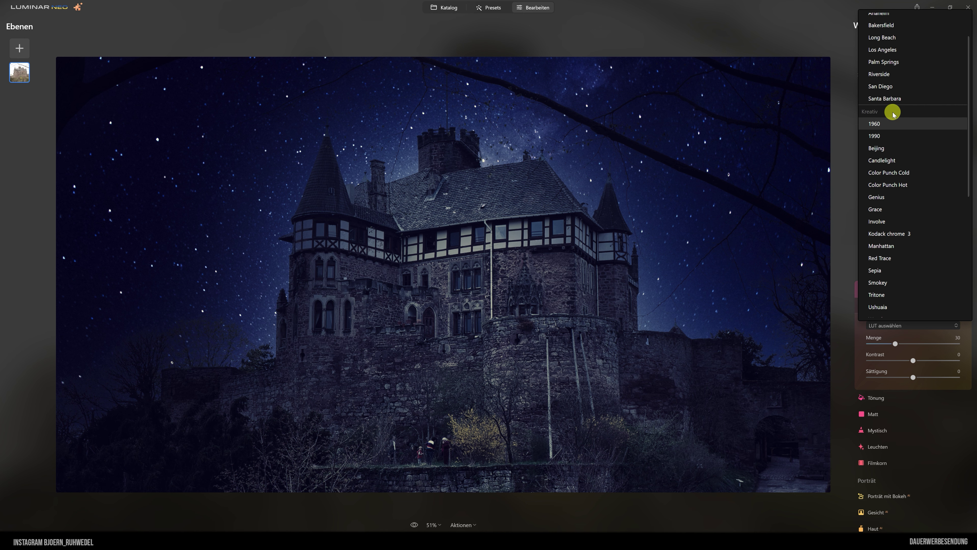
{"action": "left_click", "coordinate": [896, 233]}
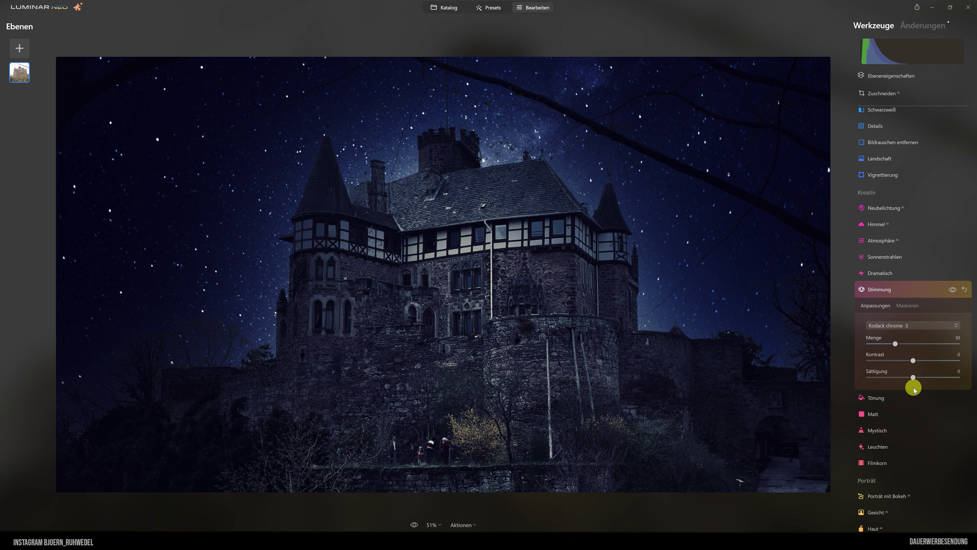
{"action": "left_click_drag", "start_coordinate": [912, 377], "coordinate": [898, 379]}
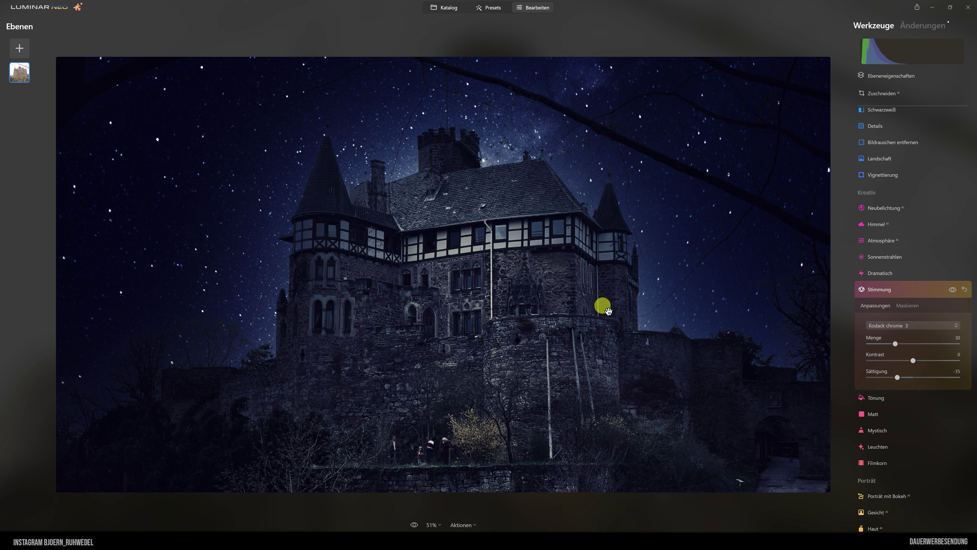
{"action": "left_click", "coordinate": [953, 291]}
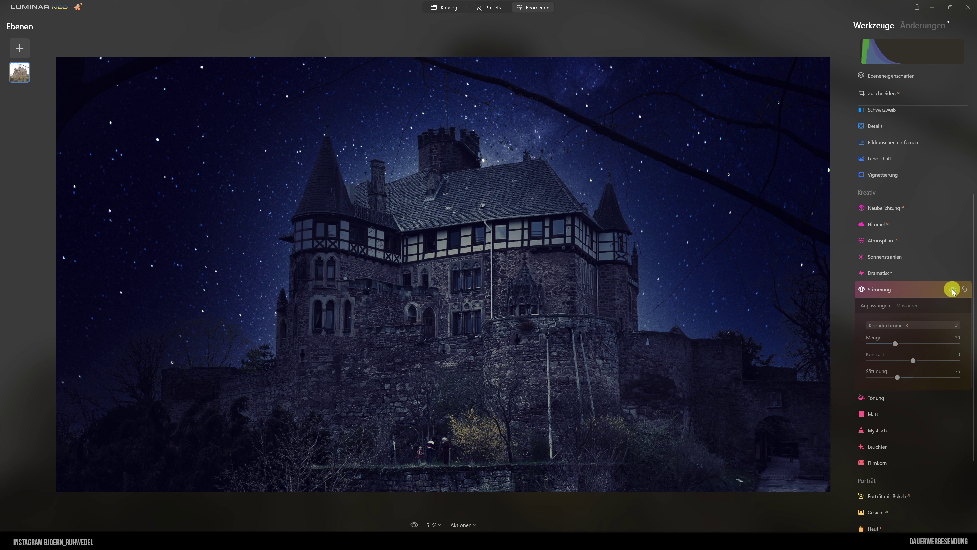
{"action": "left_click", "coordinate": [953, 290]}
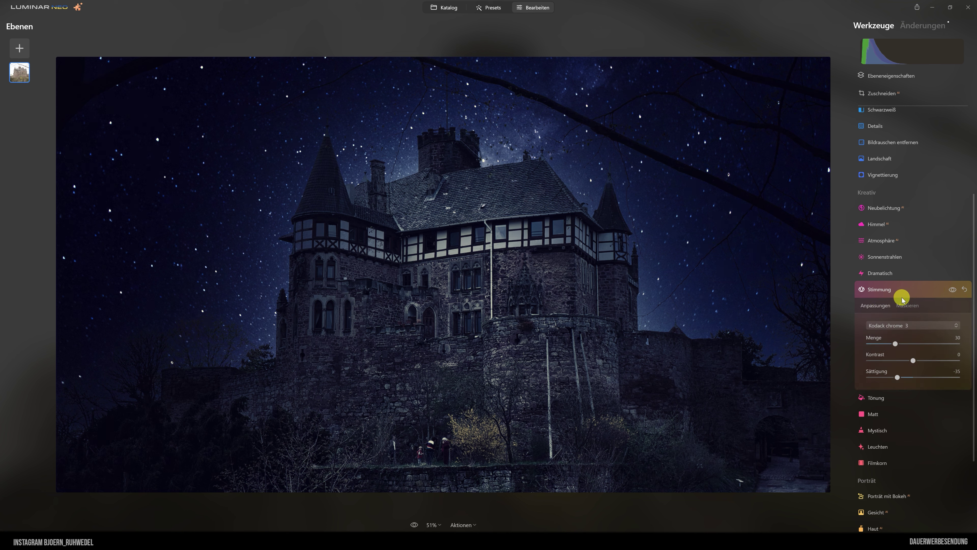
{"action": "left_click", "coordinate": [881, 289]}
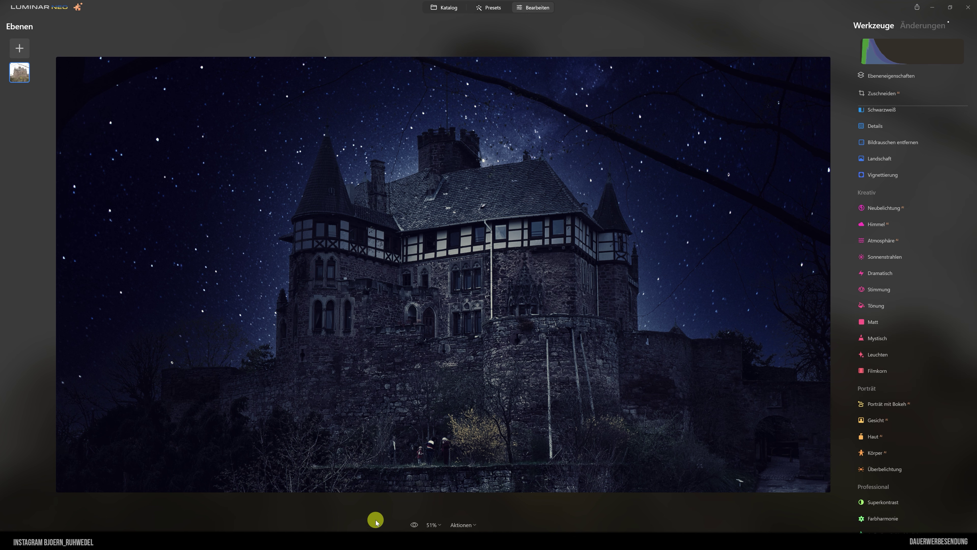
{"action": "left_click", "coordinate": [414, 524]}
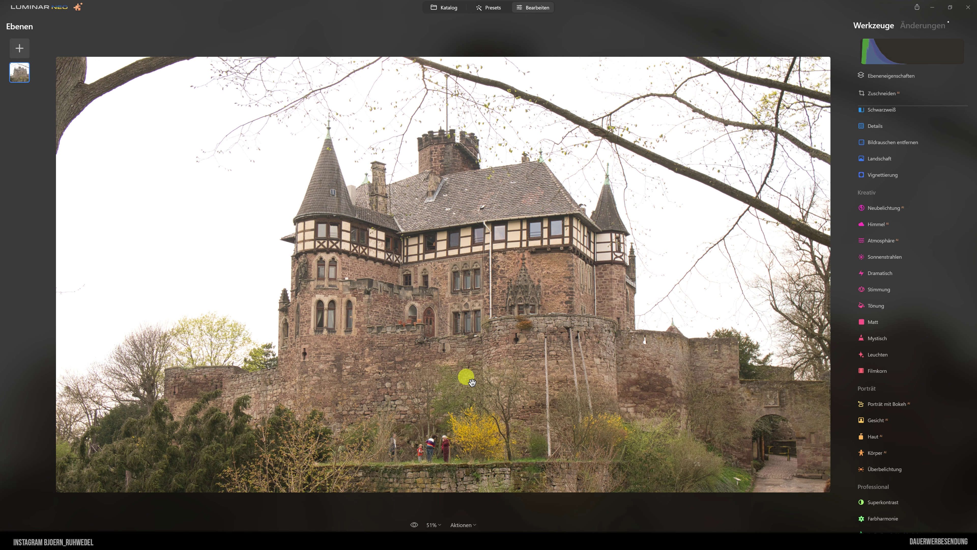
{"action": "key", "text": "backslash"}
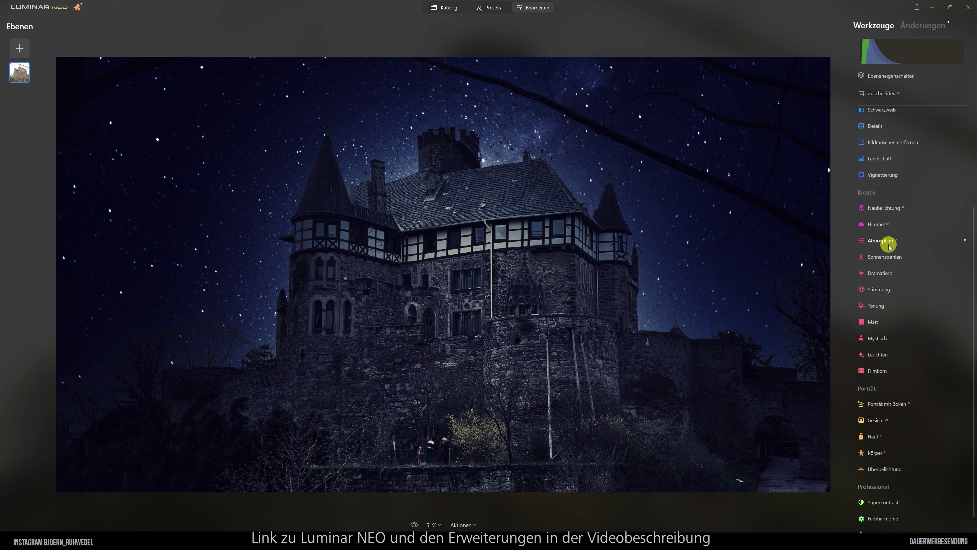
- Set the Atmosphäre fog to Menge 53, Tiefe 100 and Belichtung 13
{"action": "left_click", "coordinate": [881, 241]}
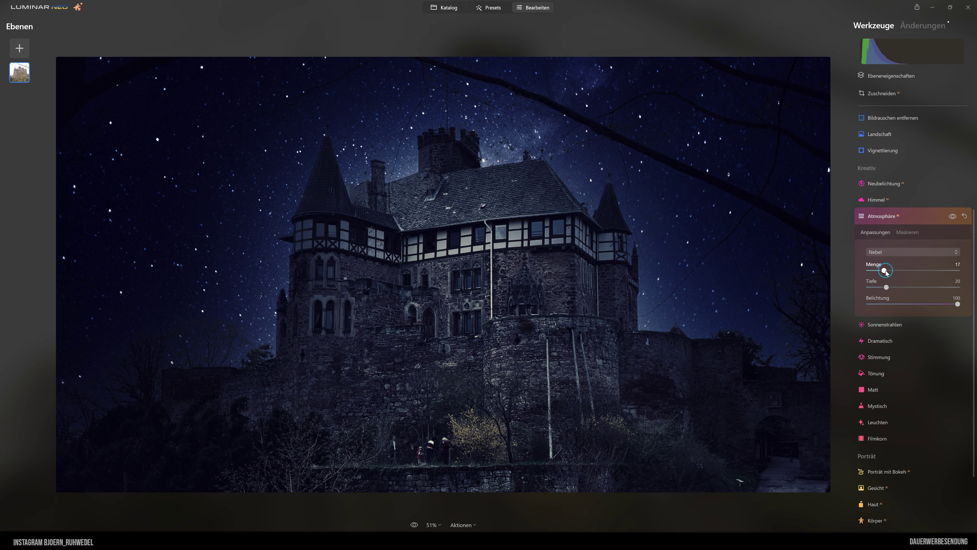
{"action": "left_click_drag", "start_coordinate": [884, 271], "coordinate": [916, 275]}
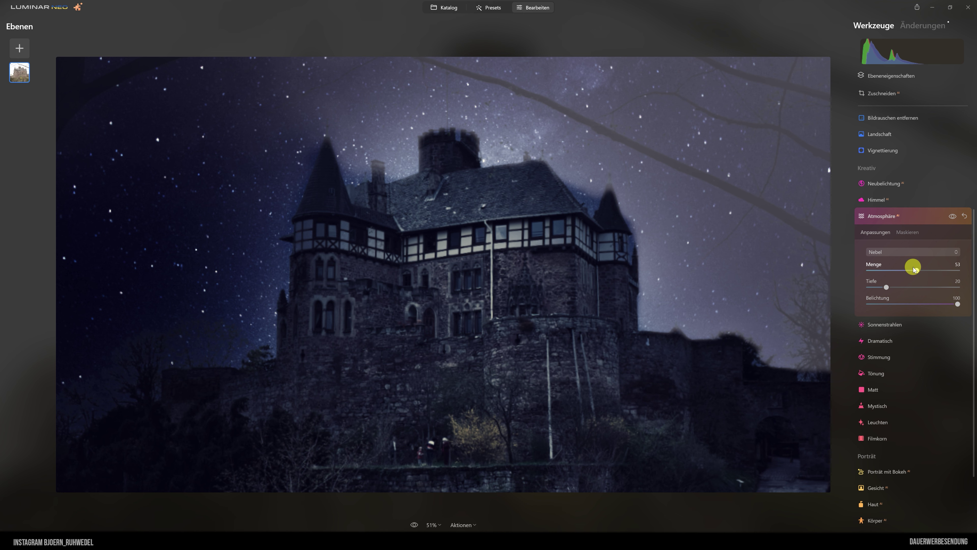
{"action": "left_click_drag", "start_coordinate": [894, 287], "coordinate": [952, 287]}
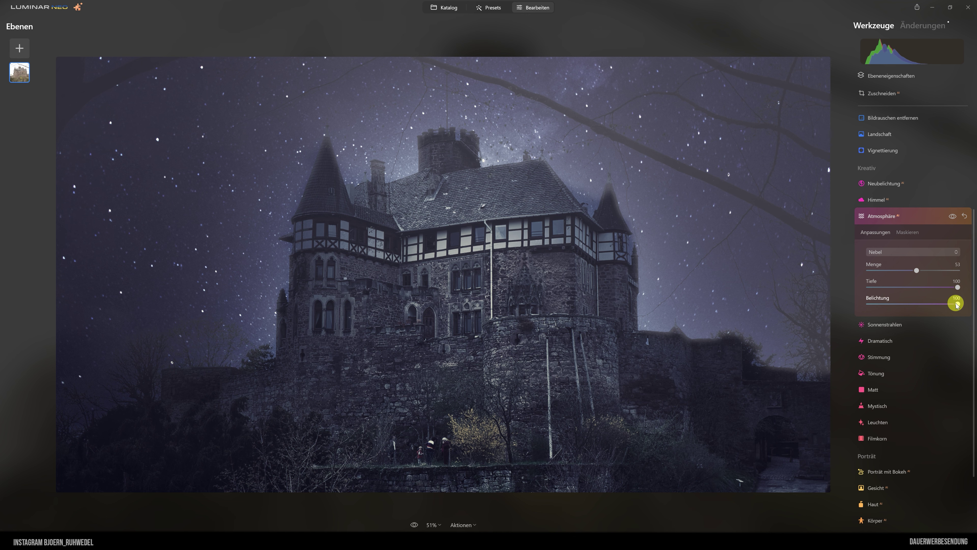
{"action": "left_click_drag", "start_coordinate": [957, 304], "coordinate": [881, 305]}
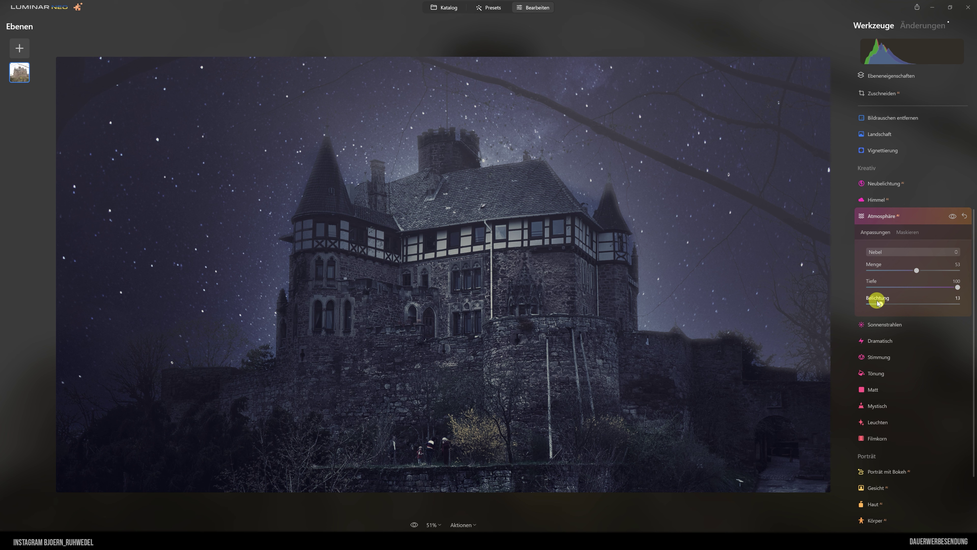
{"action": "left_click", "coordinate": [911, 235]}
- Paint the fog mask across the top sky and left edge with a size-245 brush
{"action": "left_click", "coordinate": [908, 233]}
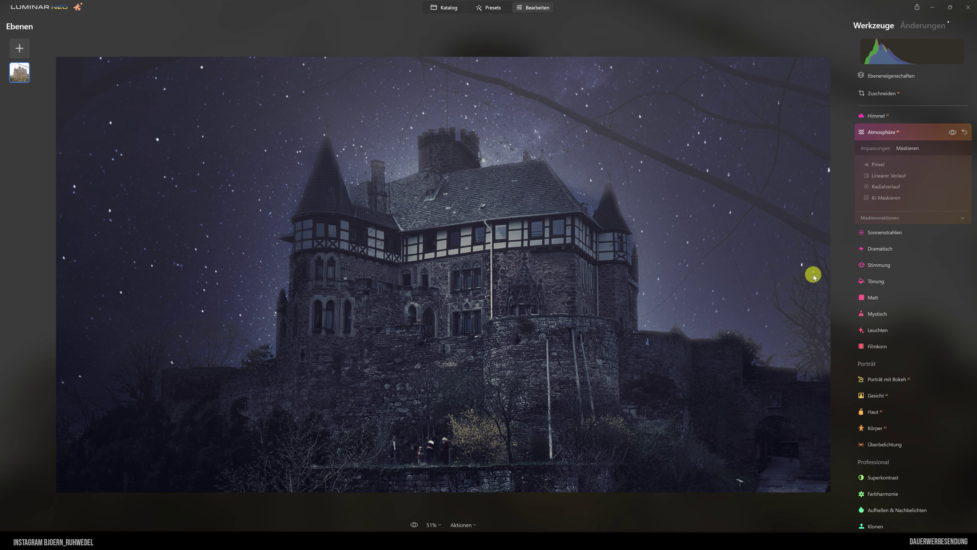
{"action": "left_click", "coordinate": [878, 165]}
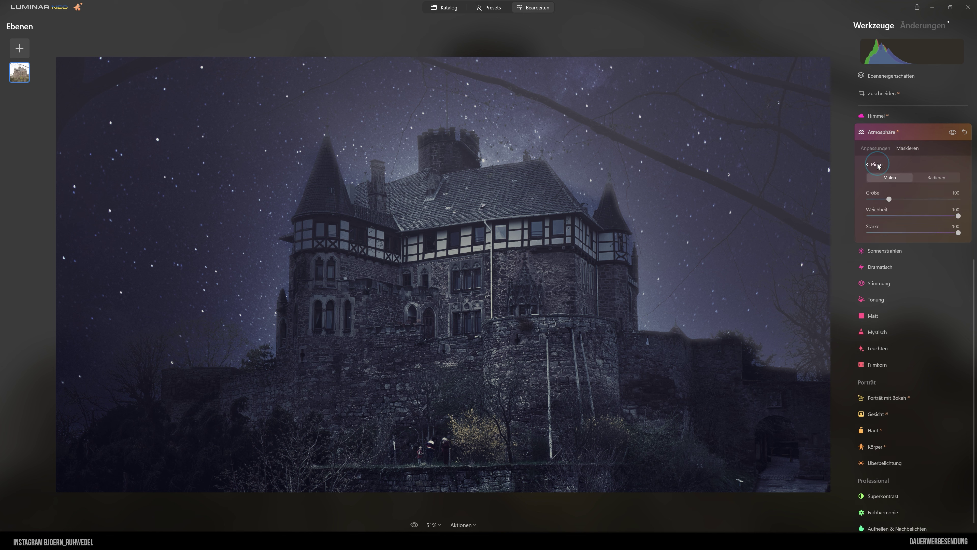
{"action": "key", "text": "bracketright"}
{"action": "key", "text": "bracketright"}
{"action": "key", "text": "bracketright"}
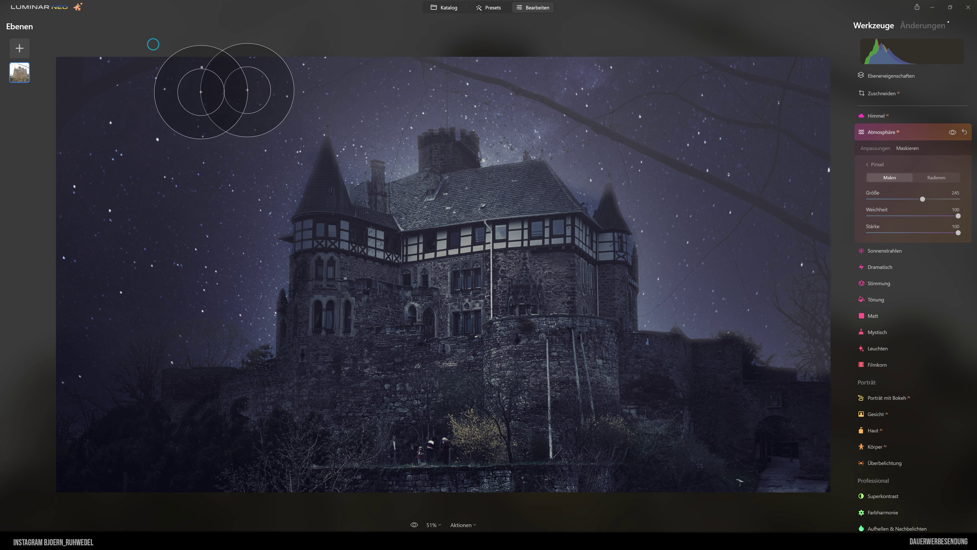
{"action": "left_click_drag", "start_coordinate": [185, 94], "coordinate": [261, 83]}
{"action": "mouse_move", "coordinate": [365, 84]}
{"action": "left_mouse_down"}
{"action": "mouse_move", "coordinate": [99, 99]}
{"action": "mouse_move", "coordinate": [76, 120]}
{"action": "mouse_move", "coordinate": [55, 284]}
{"action": "mouse_move", "coordinate": [21, 354]}
{"action": "mouse_move", "coordinate": [266, 225]}
{"action": "mouse_move", "coordinate": [242, 170]}
{"action": "mouse_move", "coordinate": [550, 109]}
{"action": "mouse_move", "coordinate": [892, 86]}
{"action": "mouse_move", "coordinate": [766, 149]}
{"action": "mouse_move", "coordinate": [775, 207]}
{"action": "mouse_move", "coordinate": [806, 276]}
{"action": "mouse_move", "coordinate": [786, 279]}
{"action": "mouse_move", "coordinate": [431, 170]}
{"action": "mouse_move", "coordinate": [349, 240]}
{"action": "mouse_move", "coordinate": [220, 294]}
{"action": "mouse_move", "coordinate": [249, 189]}
{"action": "mouse_move", "coordinate": [165, 284]}
{"action": "mouse_move", "coordinate": [7, 371]}
{"action": "mouse_move", "coordinate": [176, 300]}
{"action": "mouse_move", "coordinate": [248, 218]}
{"action": "mouse_move", "coordinate": [366, 207]}
{"action": "mouse_move", "coordinate": [855, 273]}
{"action": "mouse_move", "coordinate": [862, 298]}
{"action": "mouse_move", "coordinate": [648, 105]}
{"action": "mouse_move", "coordinate": [646, 131]}
{"action": "mouse_move", "coordinate": [257, 148]}
{"action": "mouse_move", "coordinate": [677, 214]}
{"action": "left_mouse_up"}
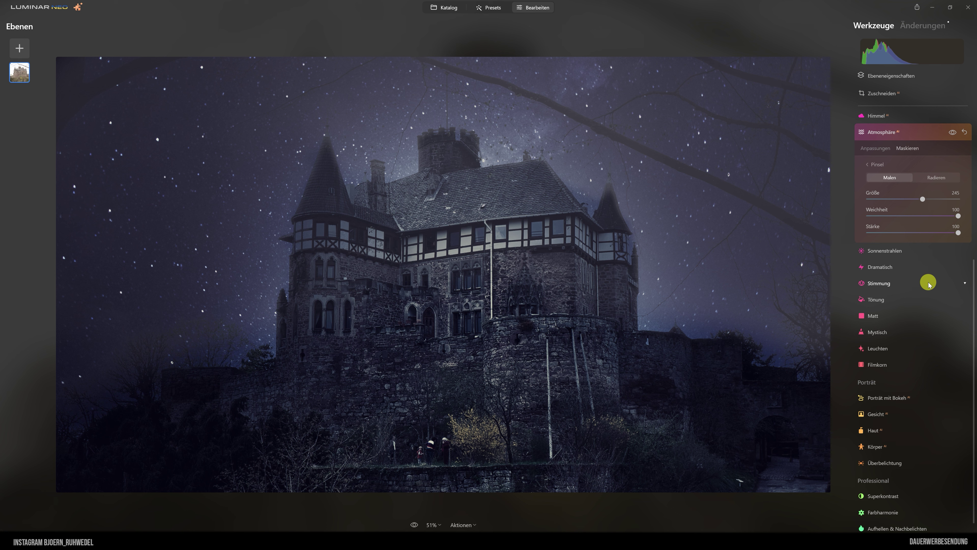
- Compare the haze on and off, paint more sky into the mask, then close Atmosphäre
{"action": "left_click", "coordinate": [952, 132]}
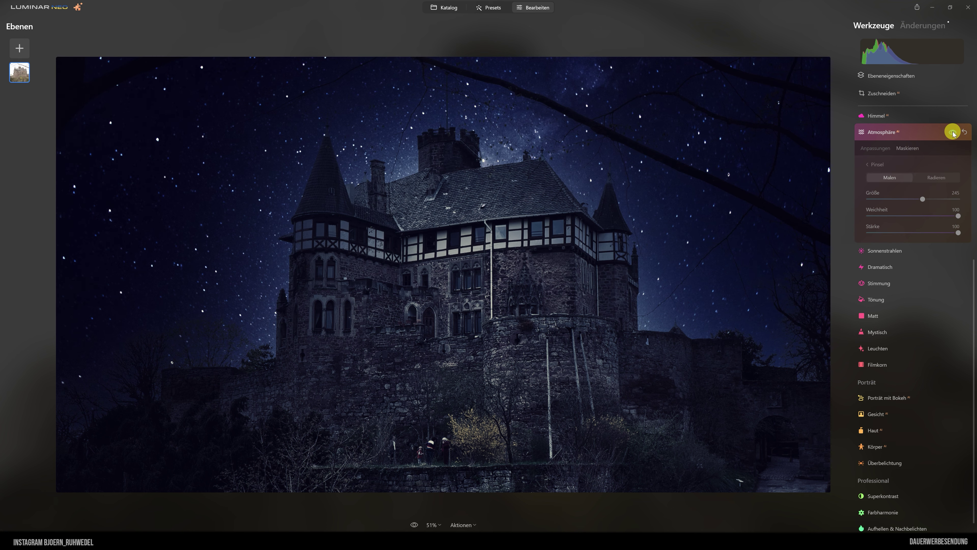
{"action": "left_click", "coordinate": [953, 132]}
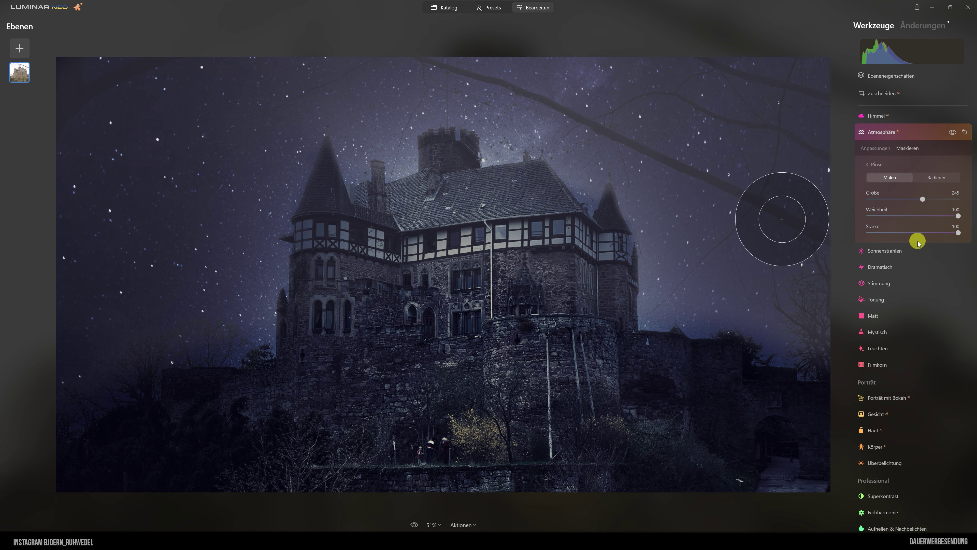
{"action": "left_click", "coordinate": [952, 132]}
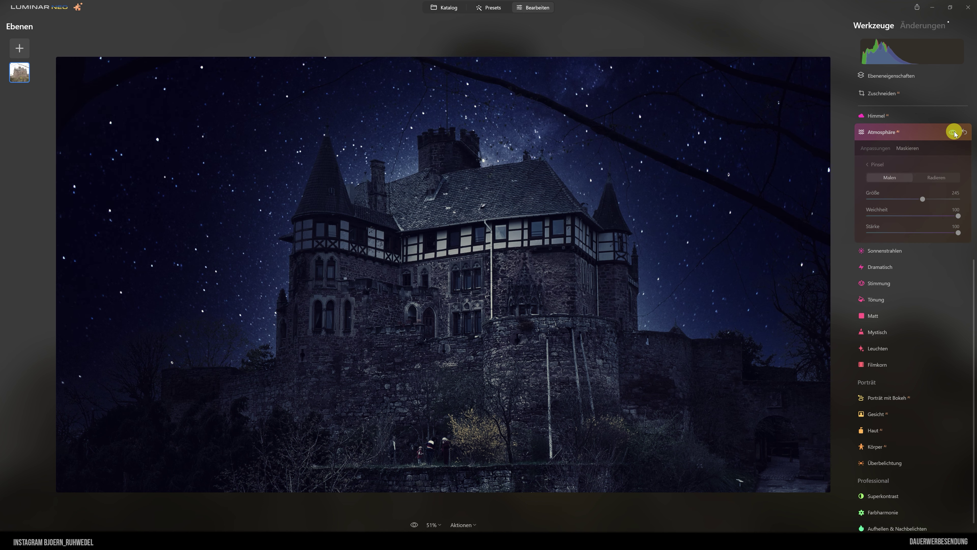
{"action": "left_click", "coordinate": [952, 132]}
{"action": "left_click_drag", "start_coordinate": [500, 147], "coordinate": [537, 144]}
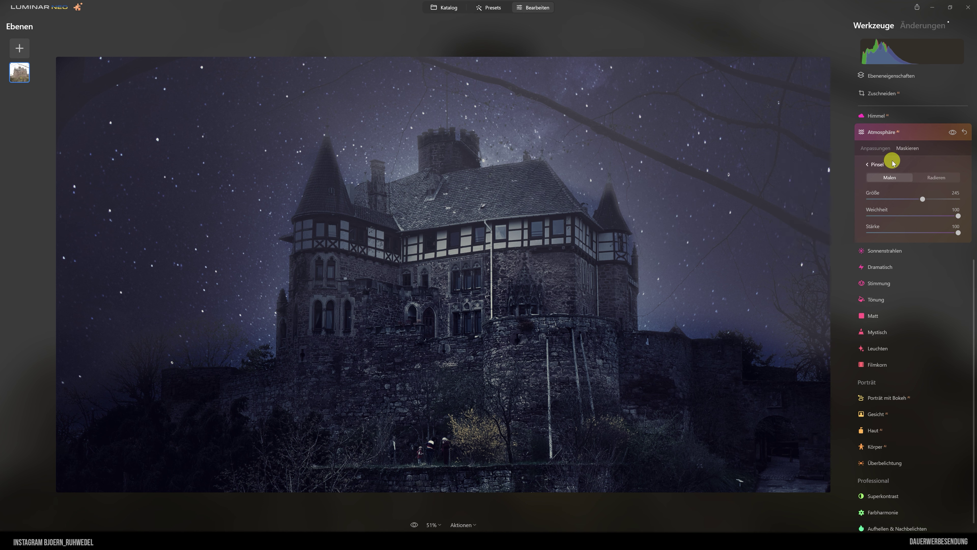
{"action": "left_click", "coordinate": [875, 148]}
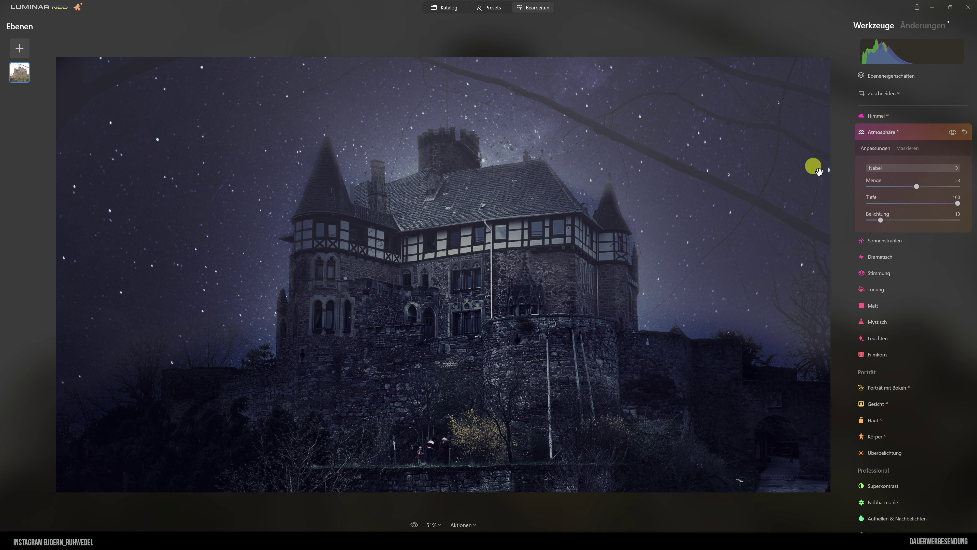
{"action": "left_click", "coordinate": [885, 133]}
- Switch the Atmosphäre fog type to Geschichteter Nebel and set Tiefe to 100
{"action": "left_click", "coordinate": [965, 216]}
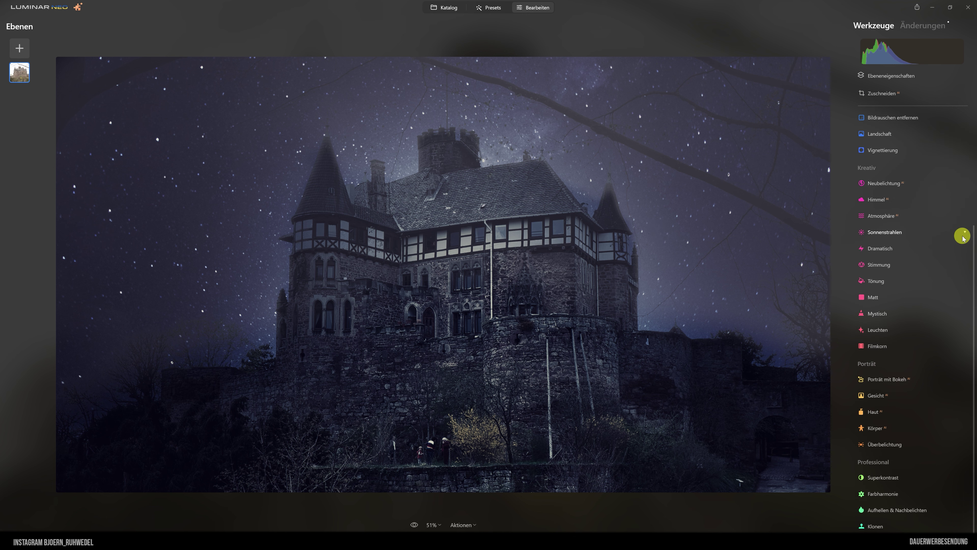
{"action": "left_click", "coordinate": [883, 217]}
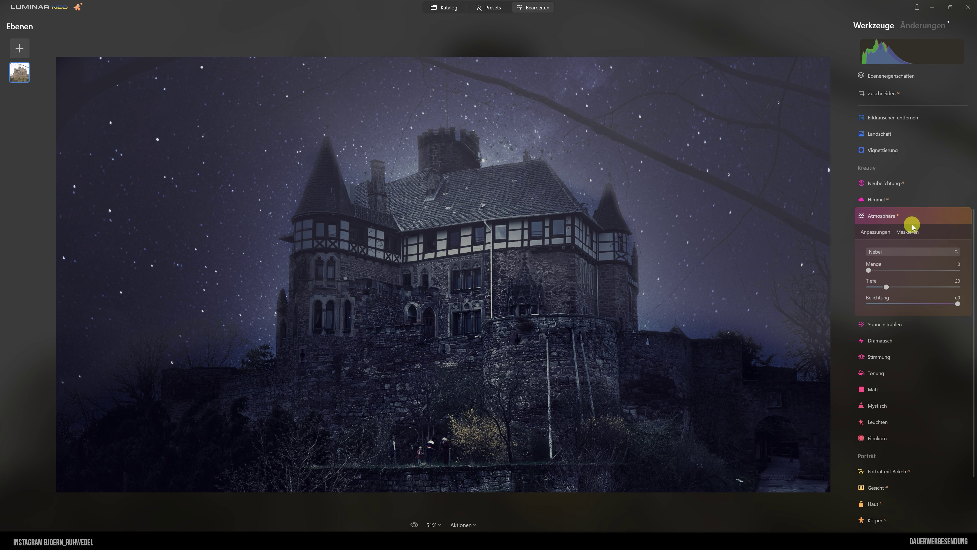
{"action": "left_click", "coordinate": [884, 252]}
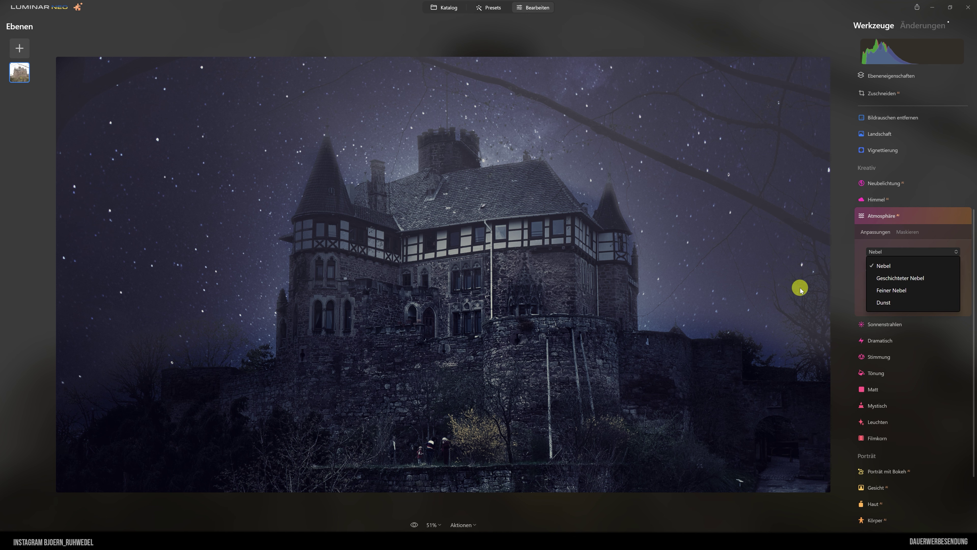
{"action": "left_click", "coordinate": [898, 278]}
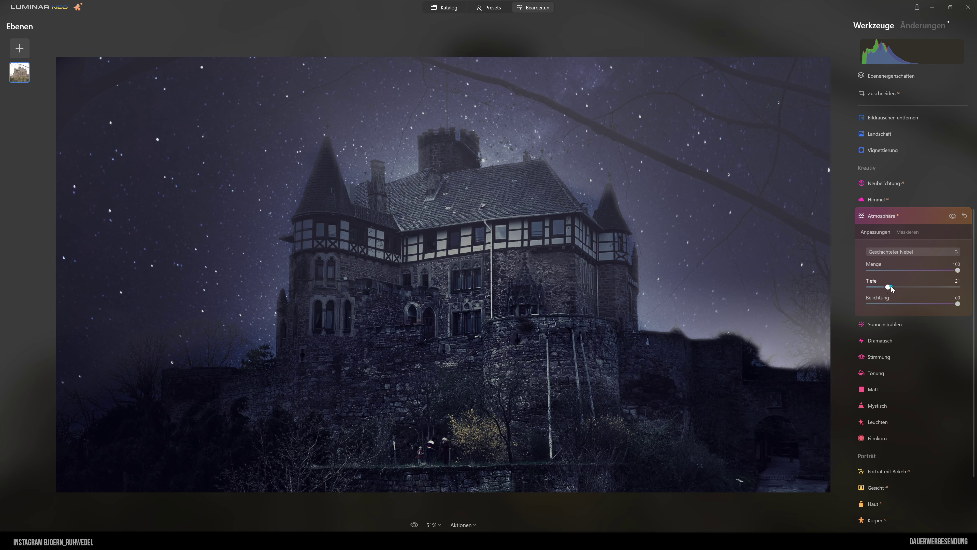
{"action": "left_click_drag", "start_coordinate": [887, 287], "coordinate": [973, 287]}
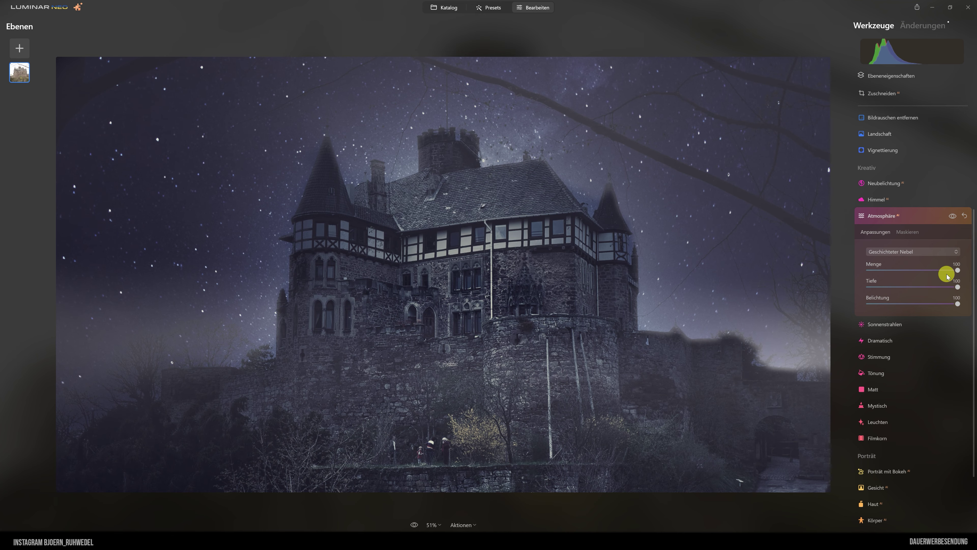
- Paint the layered fog mask over the lower-left of the photo and compare it on and off
{"action": "left_click", "coordinate": [906, 232]}
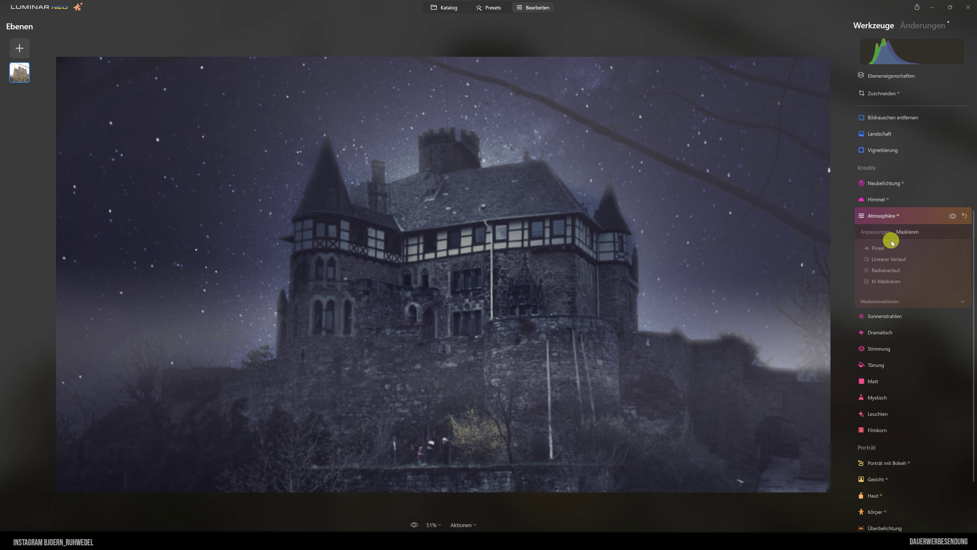
{"action": "left_click", "coordinate": [873, 247]}
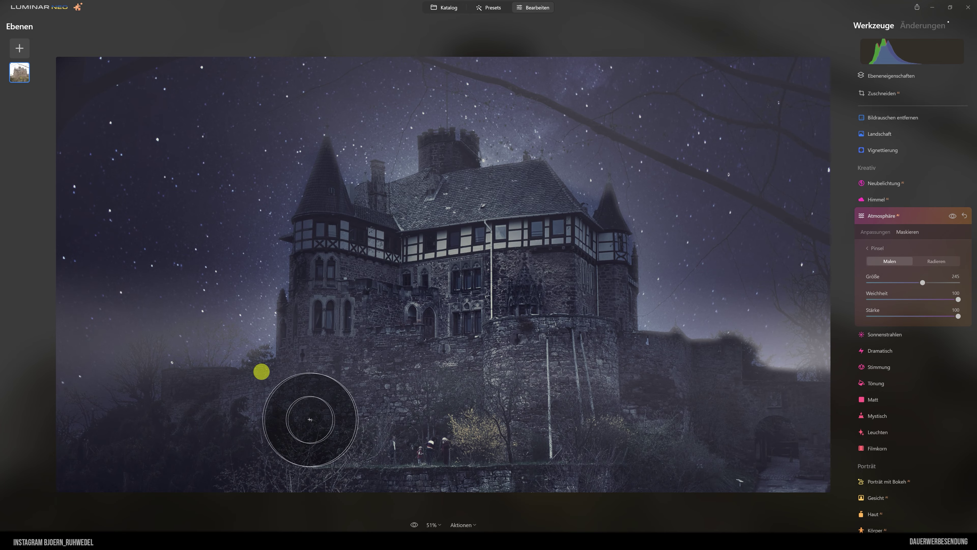
{"action": "mouse_move", "coordinate": [88, 481]}
{"action": "left_mouse_down"}
{"action": "mouse_move", "coordinate": [190, 453]}
{"action": "mouse_move", "coordinate": [574, 448]}
{"action": "mouse_move", "coordinate": [741, 432]}
{"action": "mouse_move", "coordinate": [706, 407]}
{"action": "mouse_move", "coordinate": [654, 393]}
{"action": "mouse_move", "coordinate": [675, 403]}
{"action": "mouse_move", "coordinate": [497, 388]}
{"action": "mouse_move", "coordinate": [223, 413]}
{"action": "mouse_move", "coordinate": [122, 456]}
{"action": "mouse_move", "coordinate": [137, 461]}
{"action": "mouse_move", "coordinate": [464, 382]}
{"action": "mouse_move", "coordinate": [709, 414]}
{"action": "mouse_move", "coordinate": [701, 467]}
{"action": "mouse_move", "coordinate": [367, 496]}
{"action": "mouse_move", "coordinate": [384, 492]}
{"action": "left_mouse_up"}
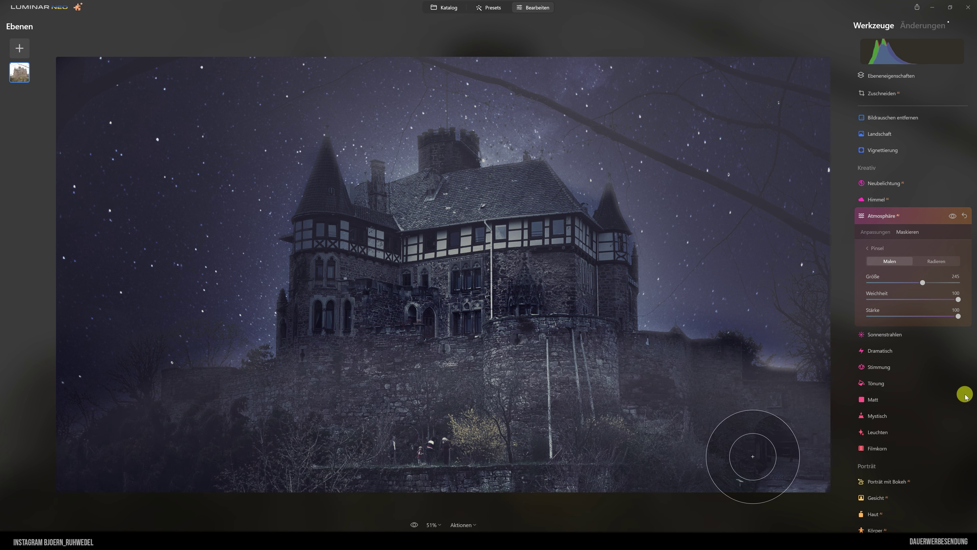
{"action": "left_click", "coordinate": [953, 216]}
{"action": "left_click", "coordinate": [952, 215]}
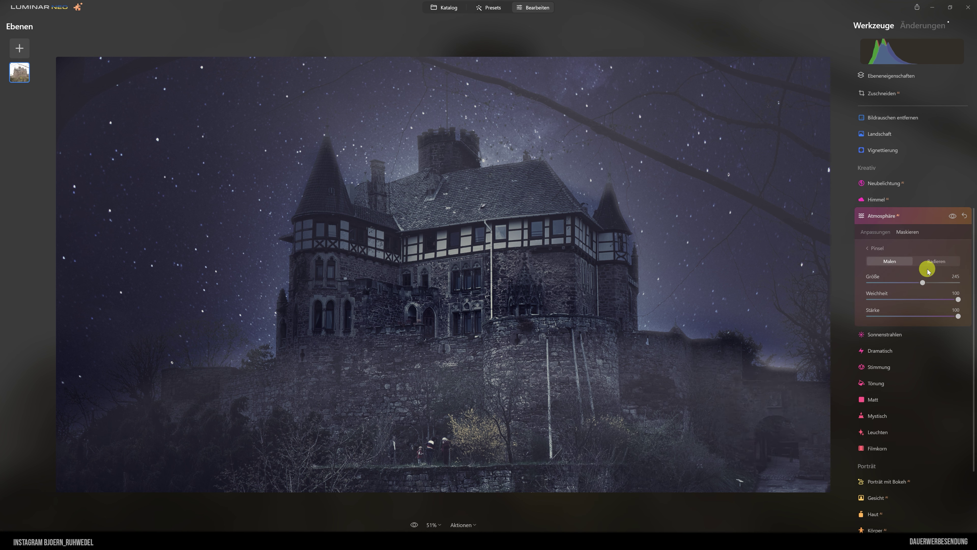
{"action": "left_click", "coordinate": [953, 216]}
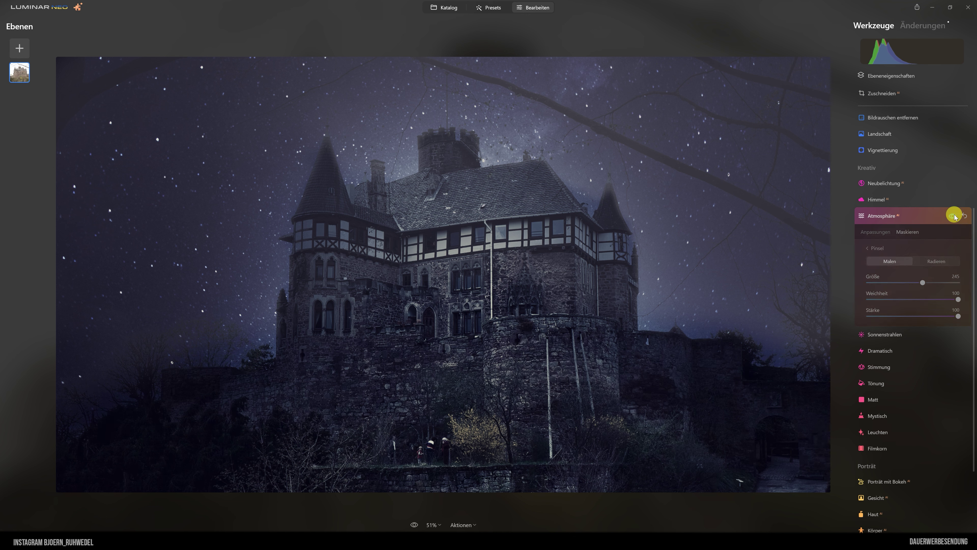
{"action": "left_click", "coordinate": [954, 216]}
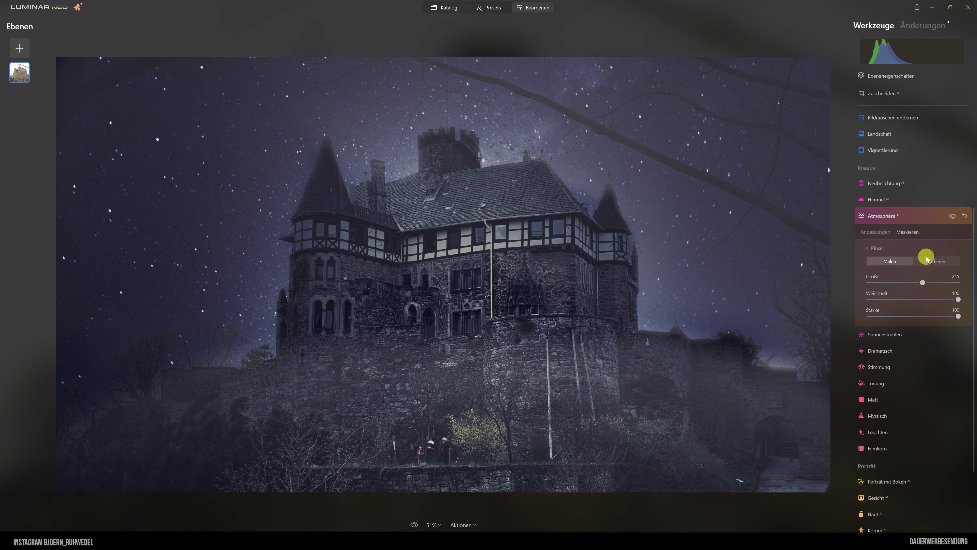
- Erase part of the fog mask at the right edge with a strength-15 Radieren brush
{"action": "left_click", "coordinate": [939, 262]}
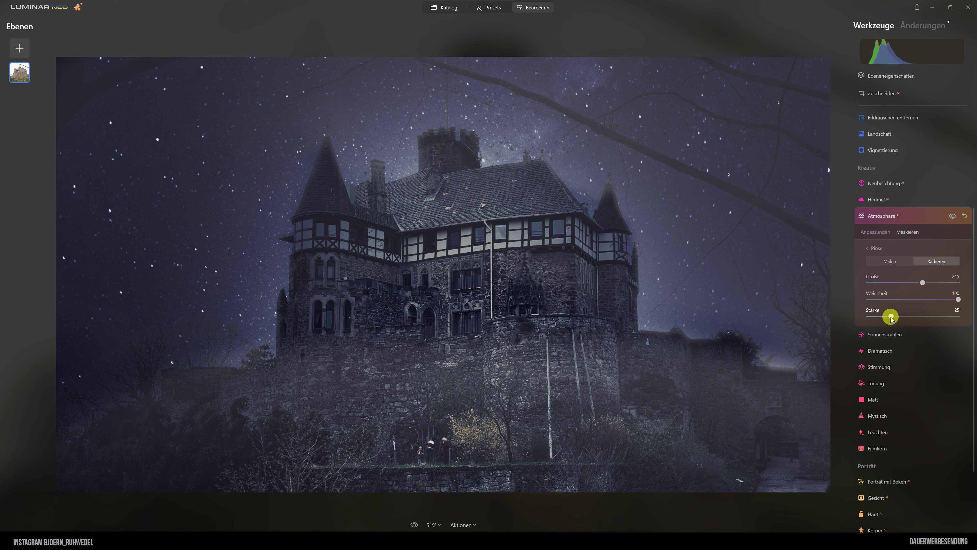
{"action": "left_click_drag", "start_coordinate": [891, 317], "coordinate": [881, 316]}
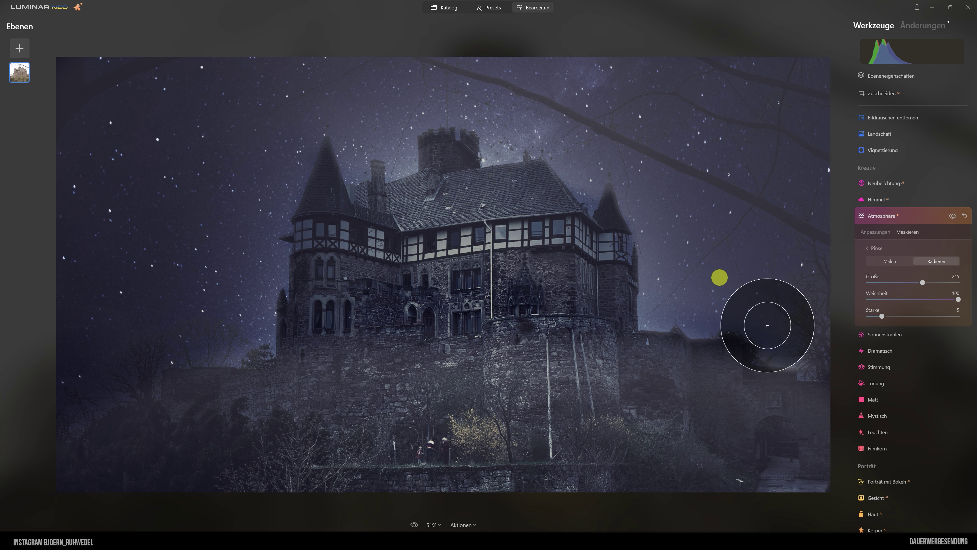
{"action": "left_click_drag", "start_coordinate": [799, 322], "coordinate": [827, 331]}
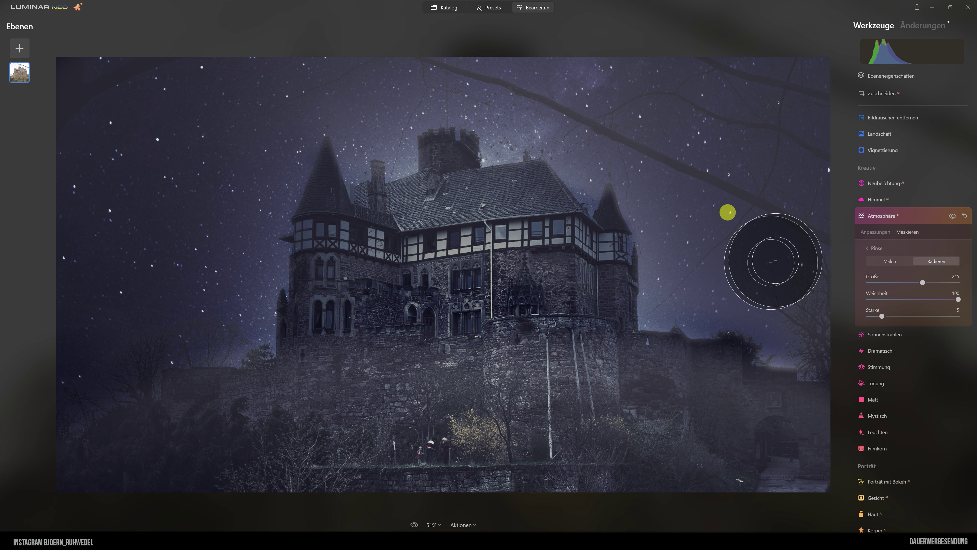
{"action": "left_click", "coordinate": [883, 217]}
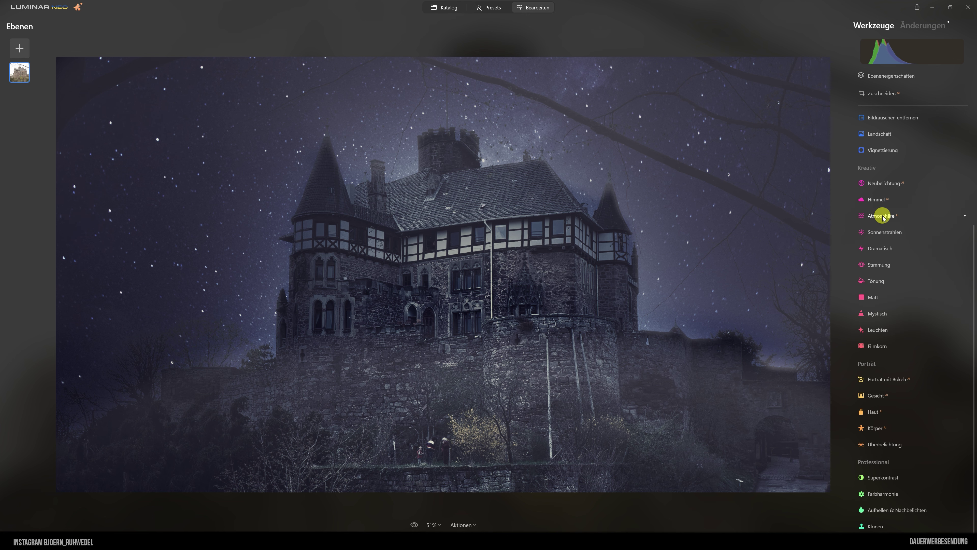
- Choose Geschichteter Nebel with Menge 40, Tiefe 100 and Belichtung 0
{"action": "left_click", "coordinate": [883, 217]}
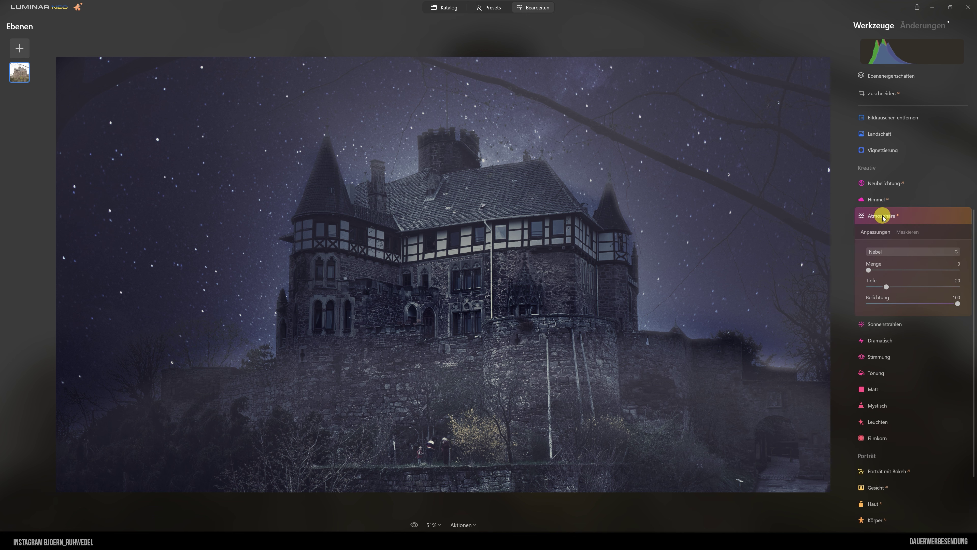
{"action": "left_click", "coordinate": [891, 252]}
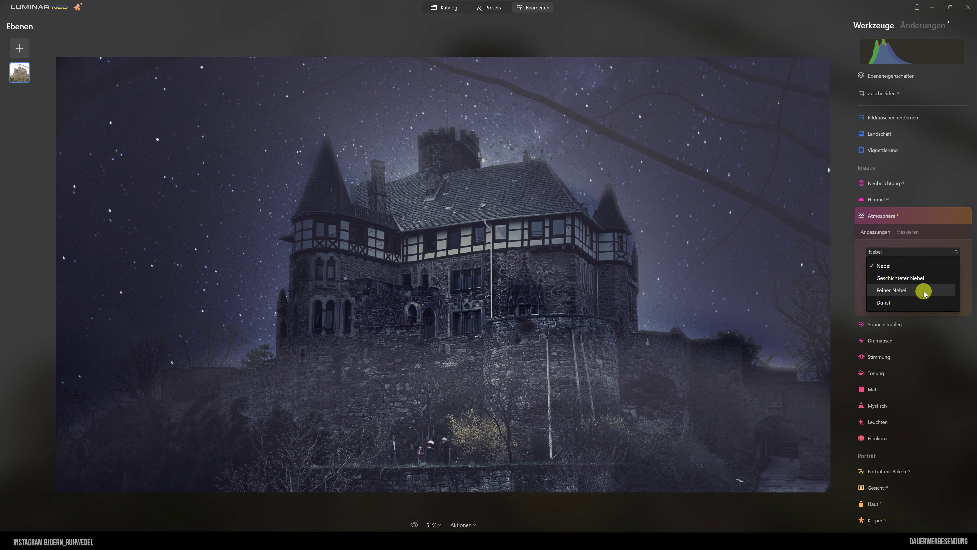
{"action": "left_click", "coordinate": [894, 279]}
{"action": "left_click_drag", "start_coordinate": [894, 272], "coordinate": [911, 270]}
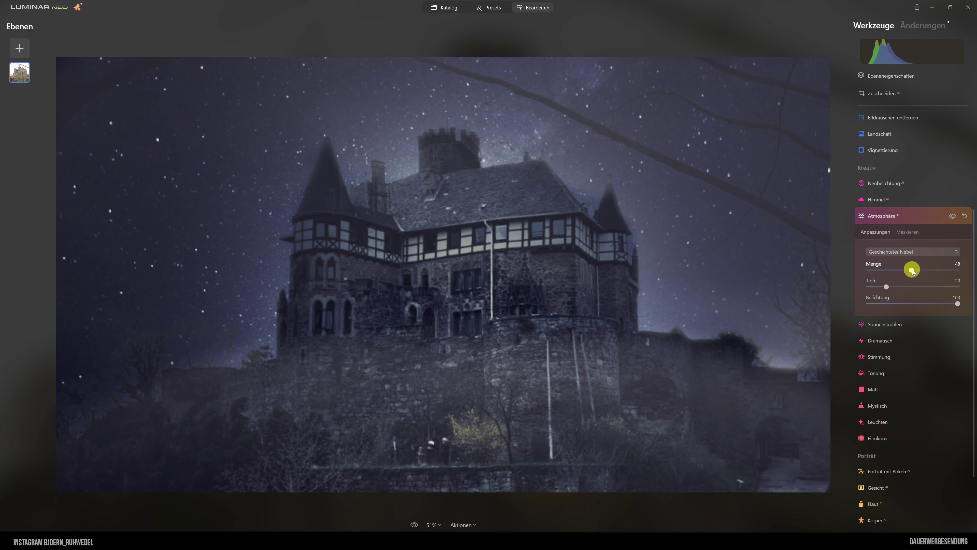
{"action": "left_click", "coordinate": [886, 287]}
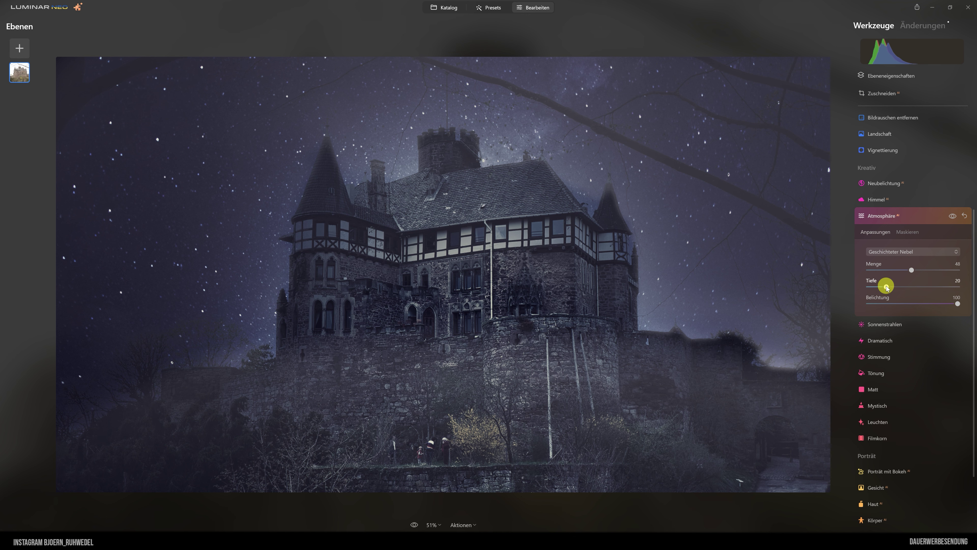
{"action": "mouse_move", "coordinate": [886, 287]}
{"action": "left_mouse_down"}
{"action": "mouse_move", "coordinate": [961, 287]}
{"action": "mouse_move", "coordinate": [939, 304]}
{"action": "left_mouse_up"}
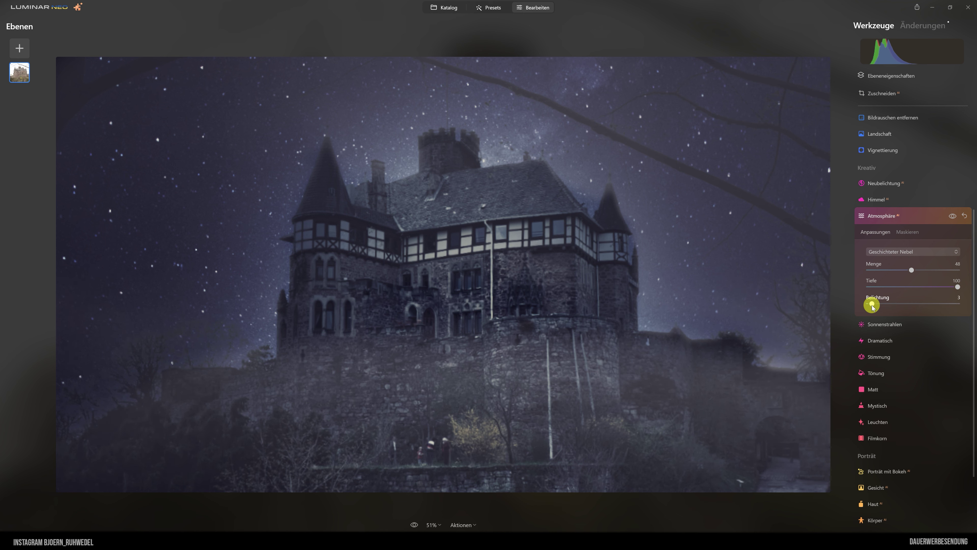
{"action": "left_click_drag", "start_coordinate": [872, 305], "coordinate": [974, 310]}
{"action": "left_click_drag", "start_coordinate": [869, 308], "coordinate": [838, 310]}
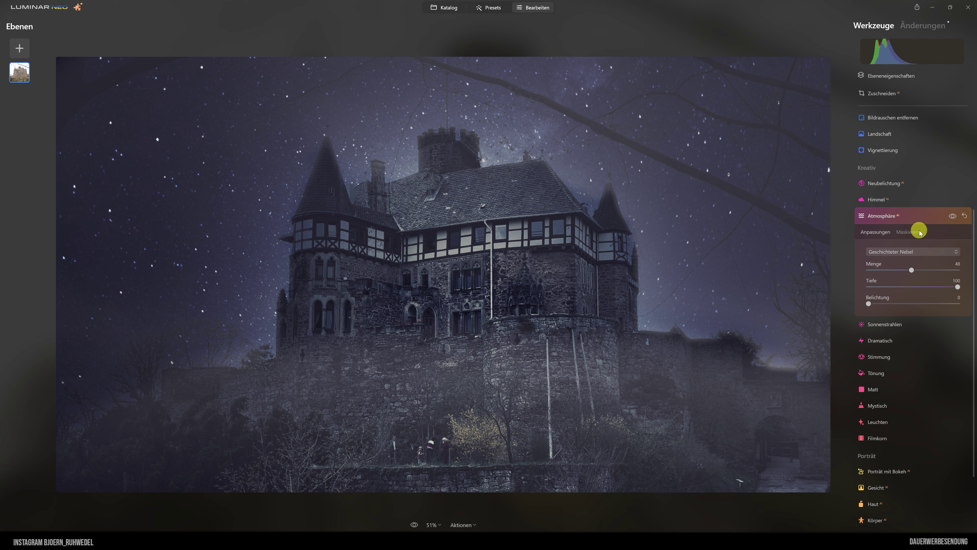
- Compare the layered fog on and off, then close the Atmosphäre settings
{"action": "left_click", "coordinate": [952, 216]}
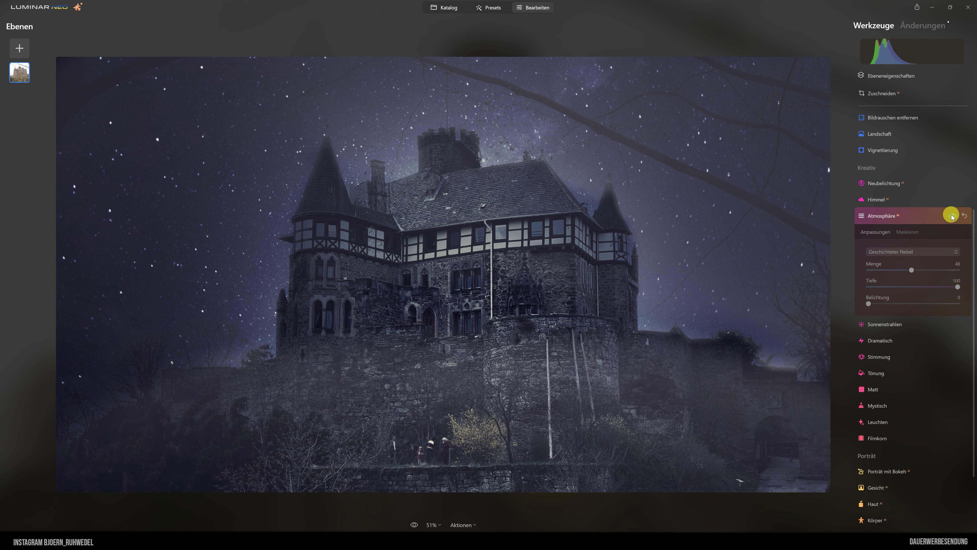
{"action": "left_click", "coordinate": [952, 215]}
{"action": "left_click", "coordinate": [951, 215]}
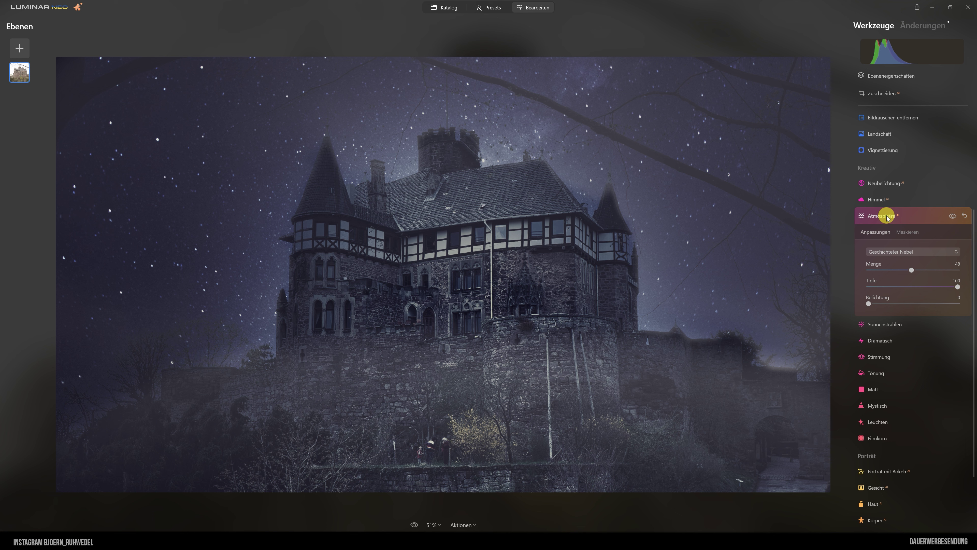
{"action": "left_click", "coordinate": [887, 216]}
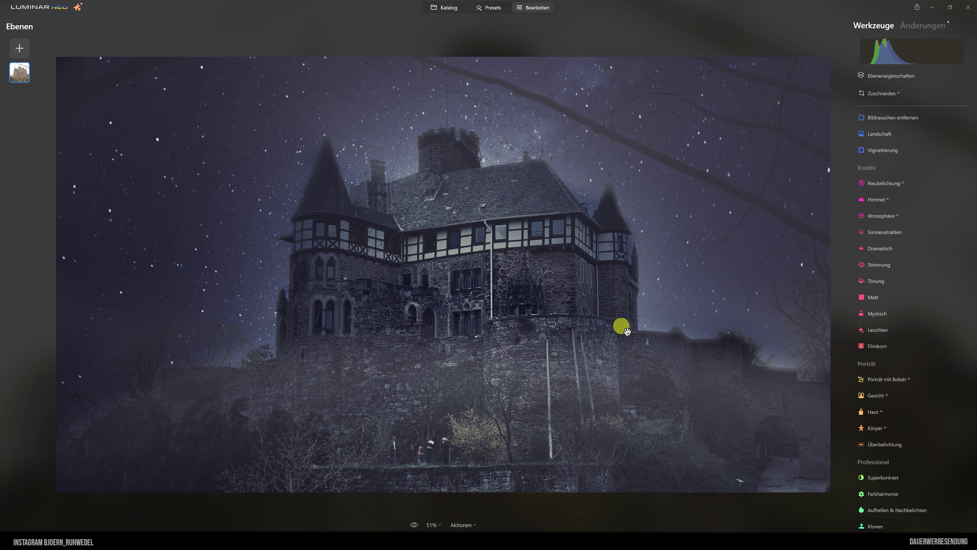
{"action": "mouse_move", "coordinate": [901, 233]}
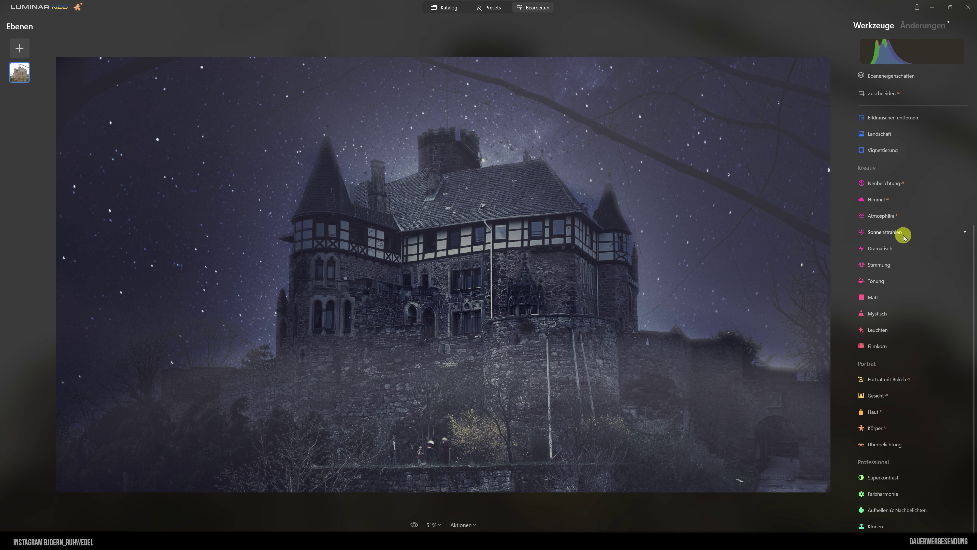
- Add a Vignettierung to the castle photo with amount 43 and size 0
{"action": "scroll", "coordinate": [892, 173], "scroll_direction": "up", "scroll_amount": 3}
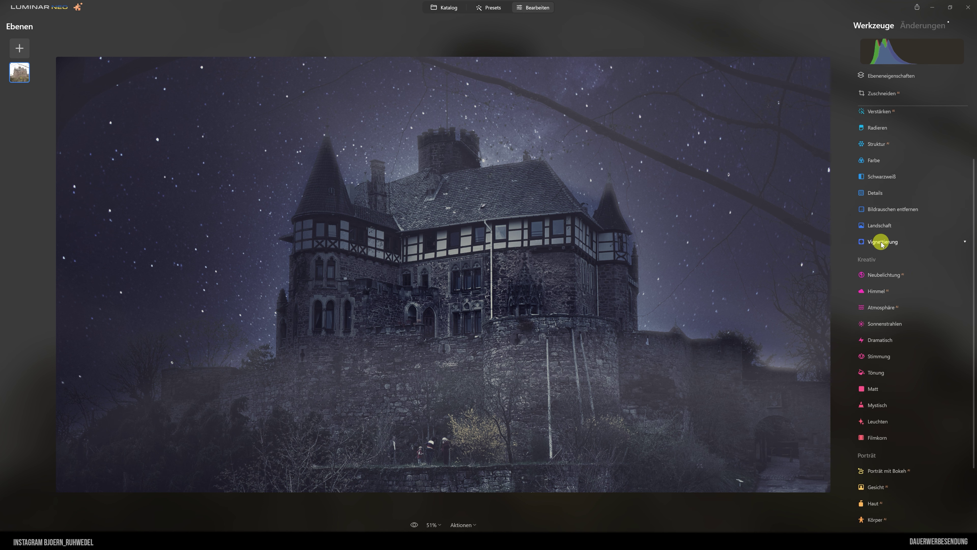
{"action": "left_click", "coordinate": [882, 243]}
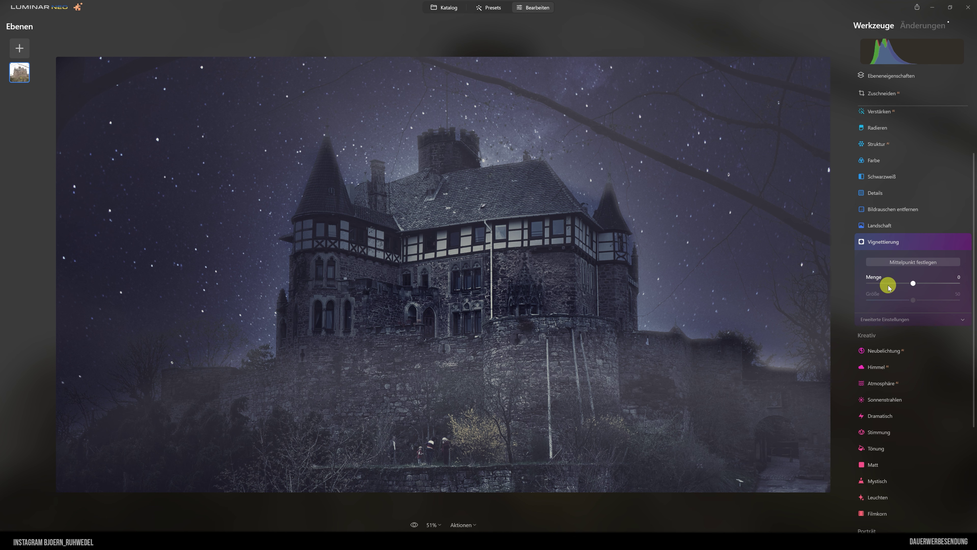
{"action": "left_click_drag", "start_coordinate": [914, 284], "coordinate": [918, 284]}
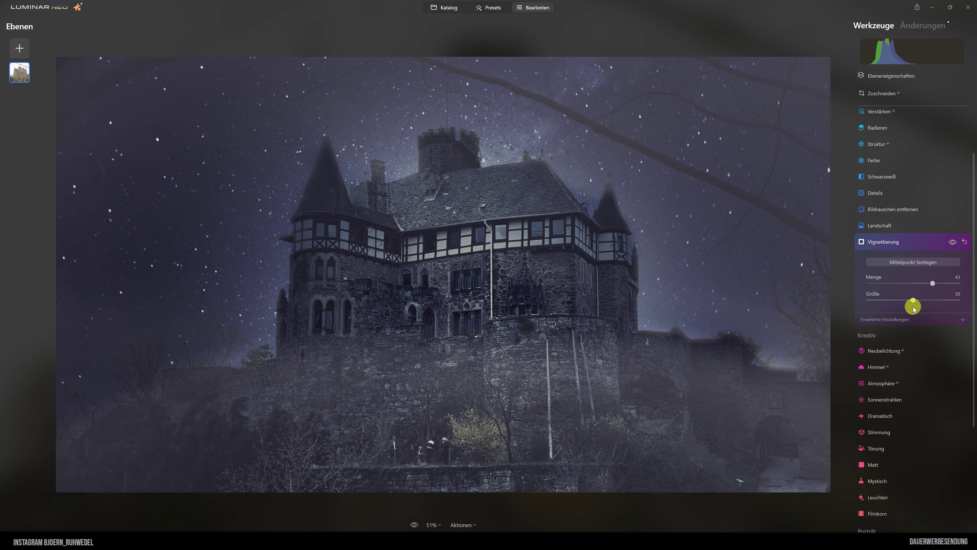
{"action": "mouse_move", "coordinate": [915, 301]}
{"action": "left_mouse_down"}
{"action": "mouse_move", "coordinate": [860, 300]}
{"action": "mouse_move", "coordinate": [934, 301]}
{"action": "mouse_move", "coordinate": [854, 305]}
{"action": "mouse_move", "coordinate": [903, 300]}
{"action": "mouse_move", "coordinate": [870, 302]}
{"action": "left_mouse_up"}
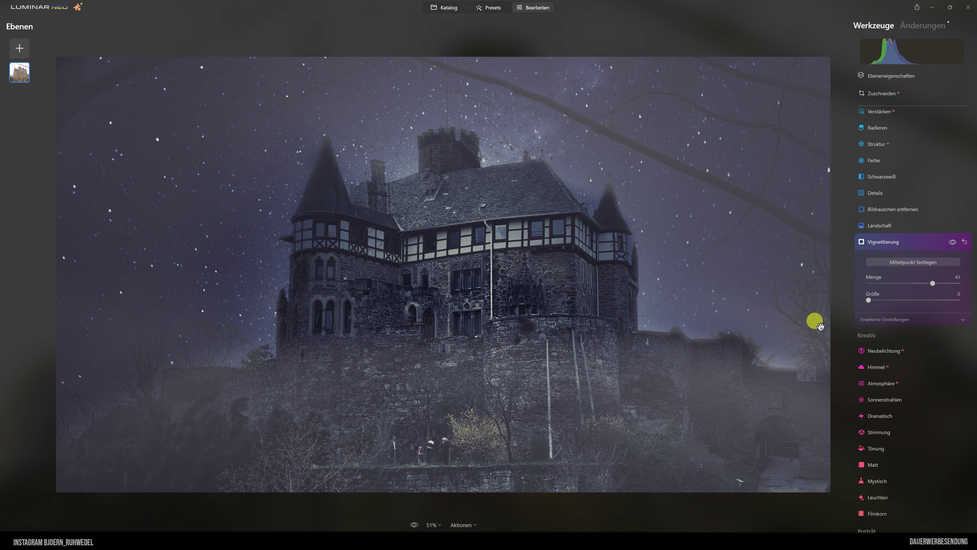
- Set the vignette's Rundheit to 75, Weiche Kante to 100 and Innen heller to 30
{"action": "left_click", "coordinate": [892, 320]}
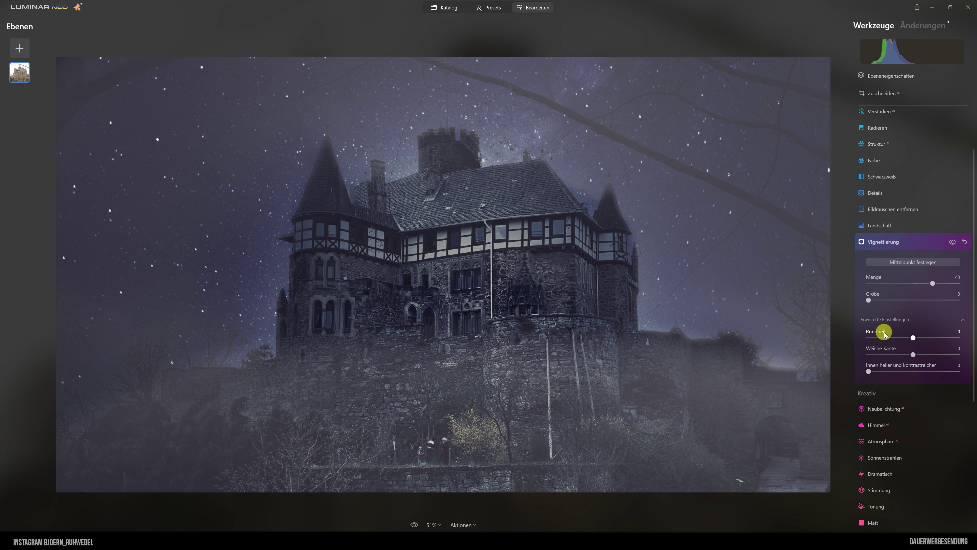
{"action": "left_click_drag", "start_coordinate": [914, 338], "coordinate": [945, 340]}
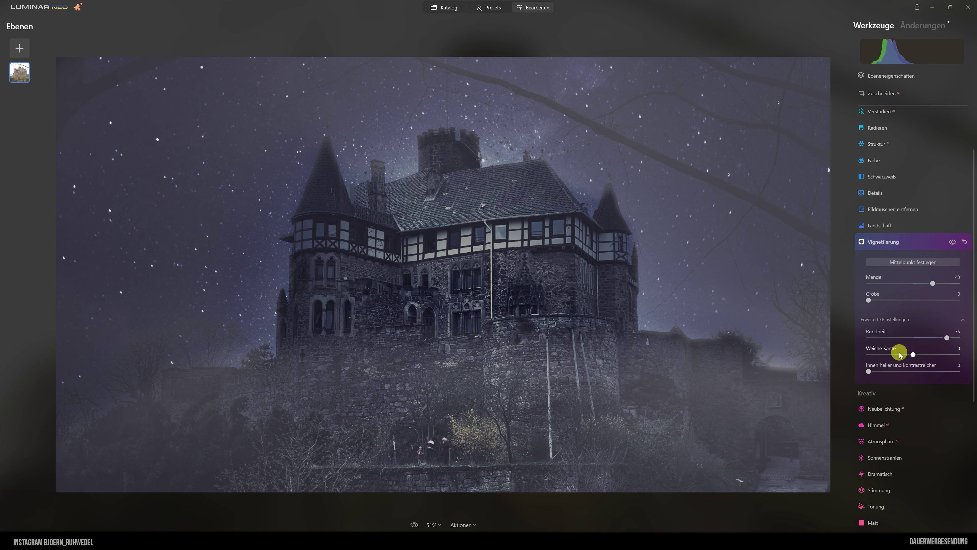
{"action": "left_click_drag", "start_coordinate": [914, 354], "coordinate": [975, 354]}
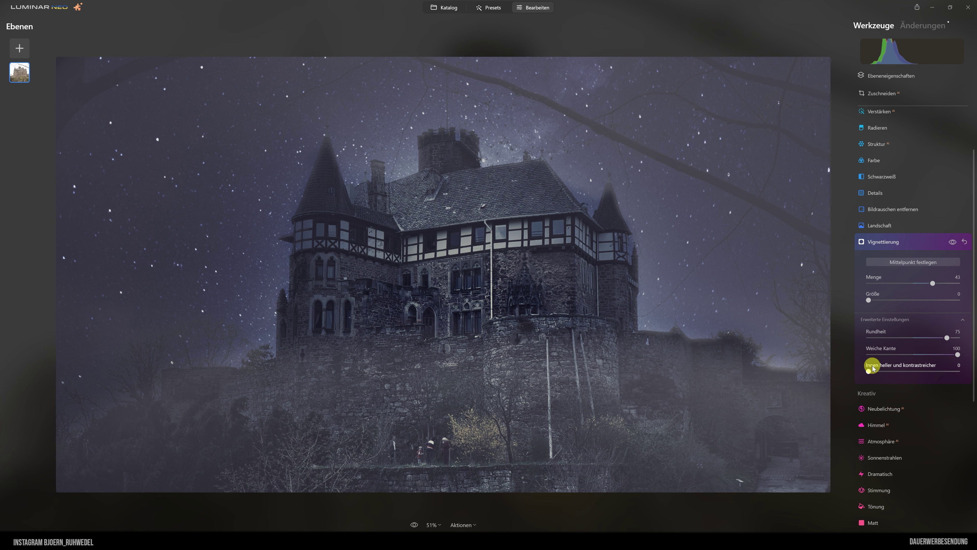
{"action": "left_click_drag", "start_coordinate": [874, 368], "coordinate": [901, 378]}
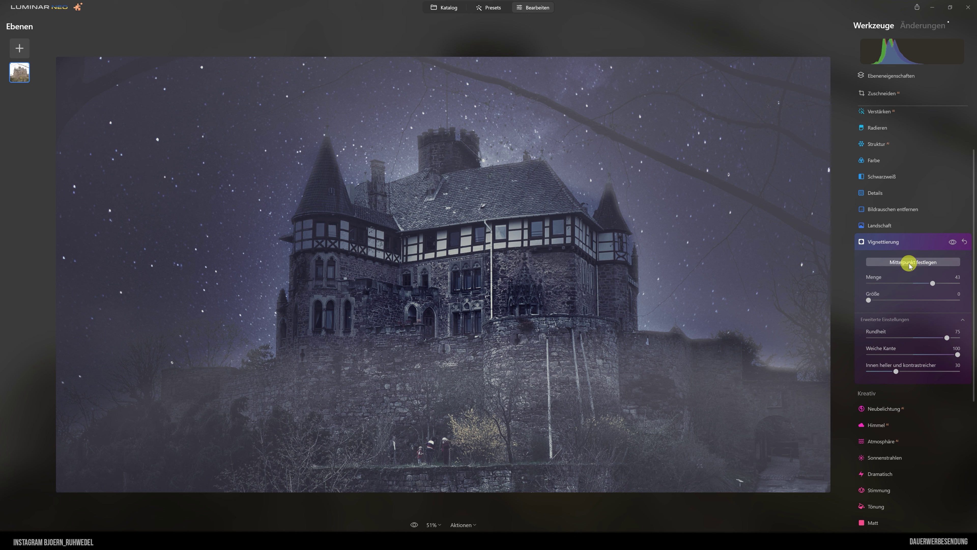
- Centre the vignette on the castle's lower wall and collapse Vignettierung
{"action": "left_click", "coordinate": [928, 261]}
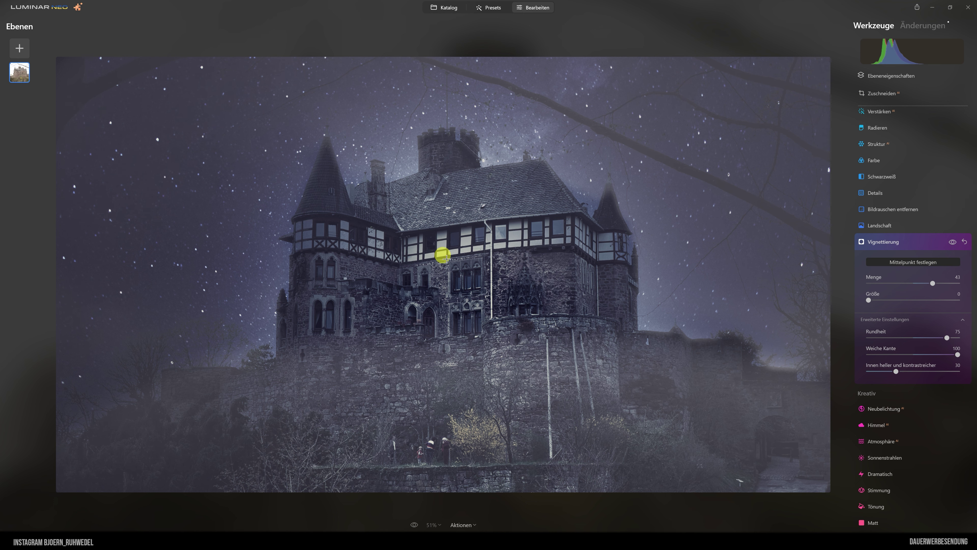
{"action": "mouse_move", "coordinate": [445, 255]}
{"action": "left_mouse_down"}
{"action": "mouse_move", "coordinate": [441, 371]}
{"action": "mouse_move", "coordinate": [509, 278]}
{"action": "mouse_move", "coordinate": [332, 276]}
{"action": "mouse_move", "coordinate": [441, 284]}
{"action": "mouse_move", "coordinate": [453, 275]}
{"action": "mouse_move", "coordinate": [445, 279]}
{"action": "mouse_move", "coordinate": [690, 304]}
{"action": "left_mouse_up"}
{"action": "left_click", "coordinate": [894, 241]}
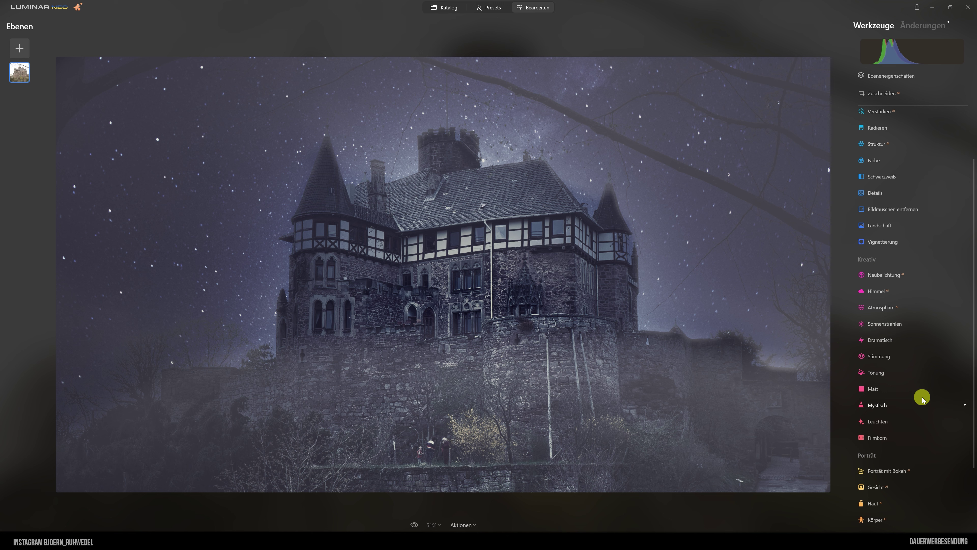
- Apply Mystisch at amount 89 with shadows 80 and smoothness 62
{"action": "left_click", "coordinate": [879, 407]}
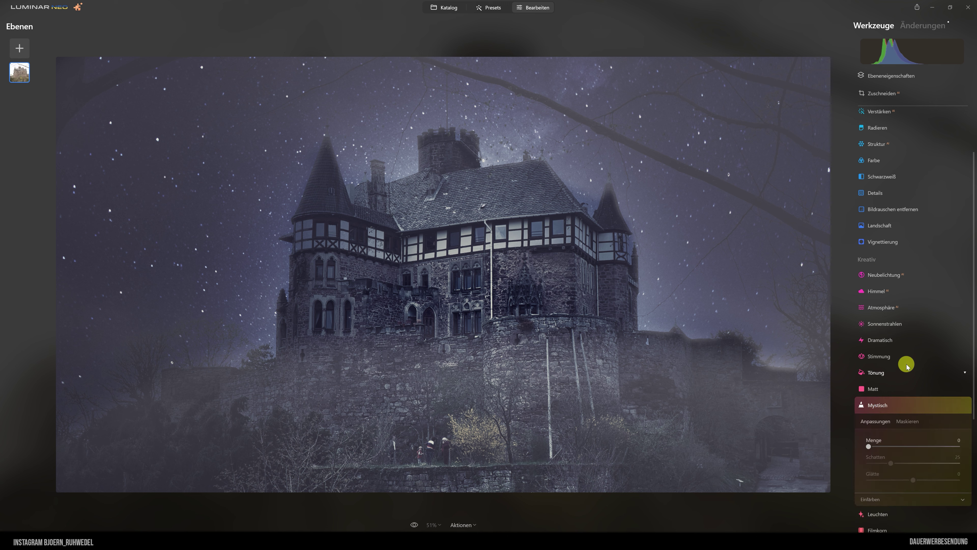
{"action": "scroll", "coordinate": [907, 366], "scroll_direction": "down", "scroll_amount": 3}
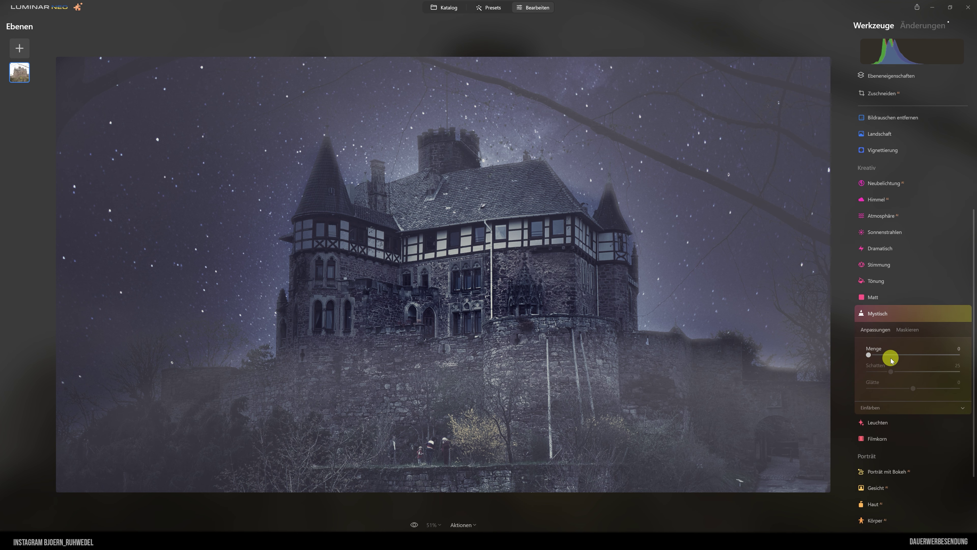
{"action": "mouse_move", "coordinate": [867, 354]}
{"action": "left_mouse_down"}
{"action": "mouse_move", "coordinate": [933, 359]}
{"action": "mouse_move", "coordinate": [873, 349]}
{"action": "mouse_move", "coordinate": [942, 349]}
{"action": "mouse_move", "coordinate": [867, 353]}
{"action": "mouse_move", "coordinate": [948, 360]}
{"action": "left_mouse_up"}
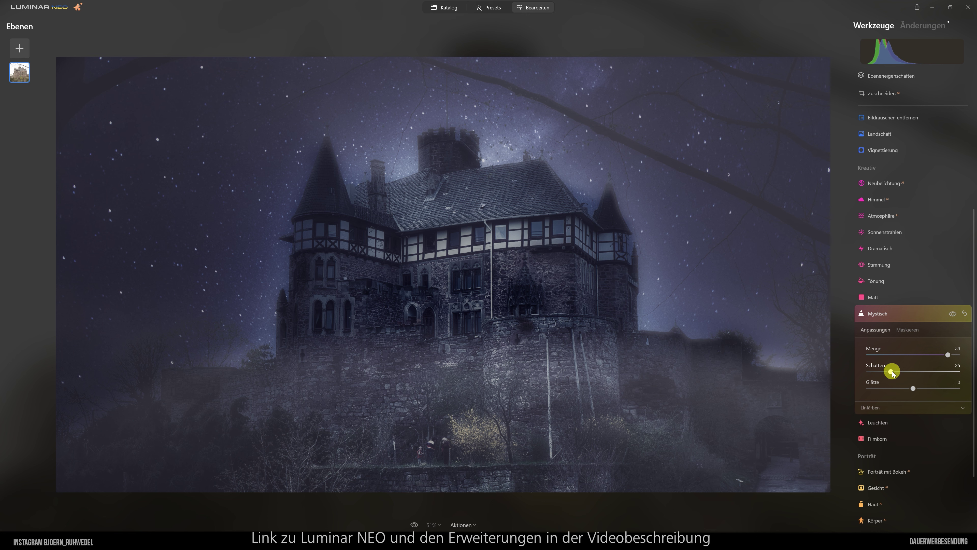
{"action": "mouse_move", "coordinate": [892, 373]}
{"action": "left_mouse_down"}
{"action": "mouse_move", "coordinate": [953, 374]}
{"action": "mouse_move", "coordinate": [925, 374]}
{"action": "mouse_move", "coordinate": [942, 377]}
{"action": "left_mouse_up"}
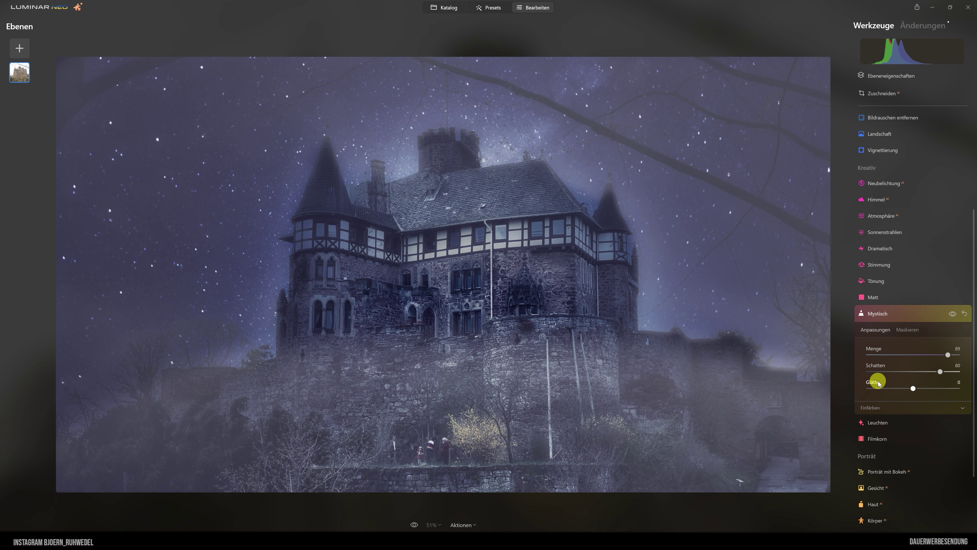
{"action": "left_click_drag", "start_coordinate": [923, 389], "coordinate": [942, 392]}
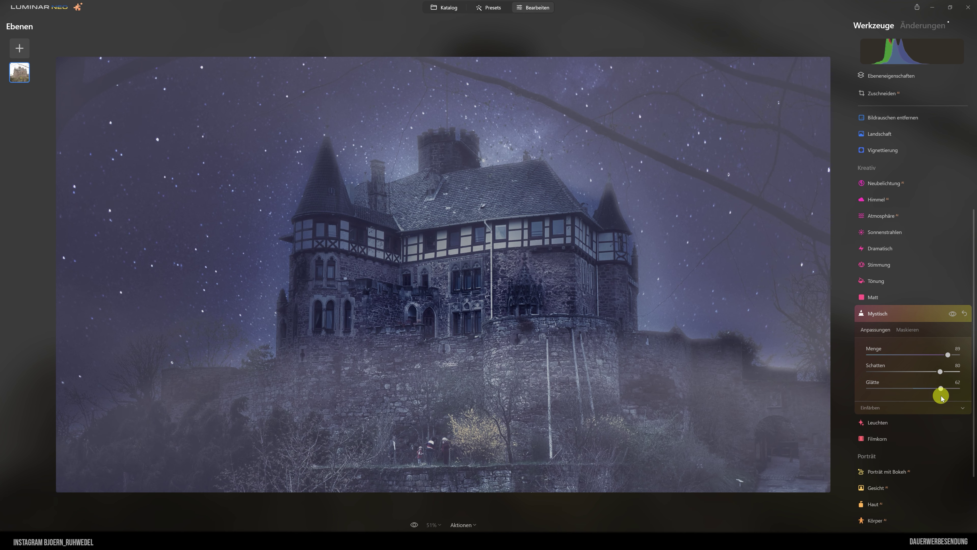
- Tint the Mystisch haze with saturation -10 and temperature -14, then collapse it
{"action": "left_click", "coordinate": [872, 407]}
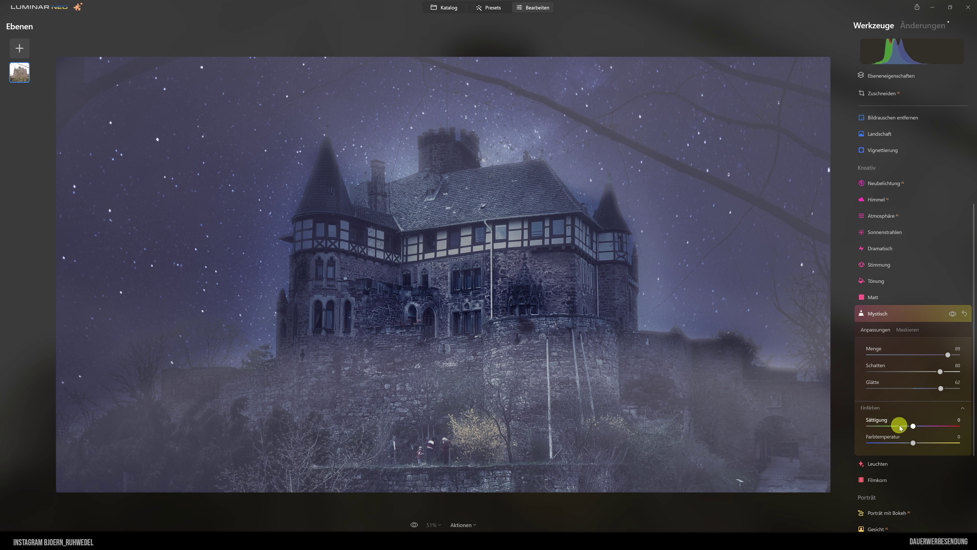
{"action": "left_click_drag", "start_coordinate": [913, 426], "coordinate": [909, 426]}
{"action": "left_click_drag", "start_coordinate": [913, 442], "coordinate": [907, 443]}
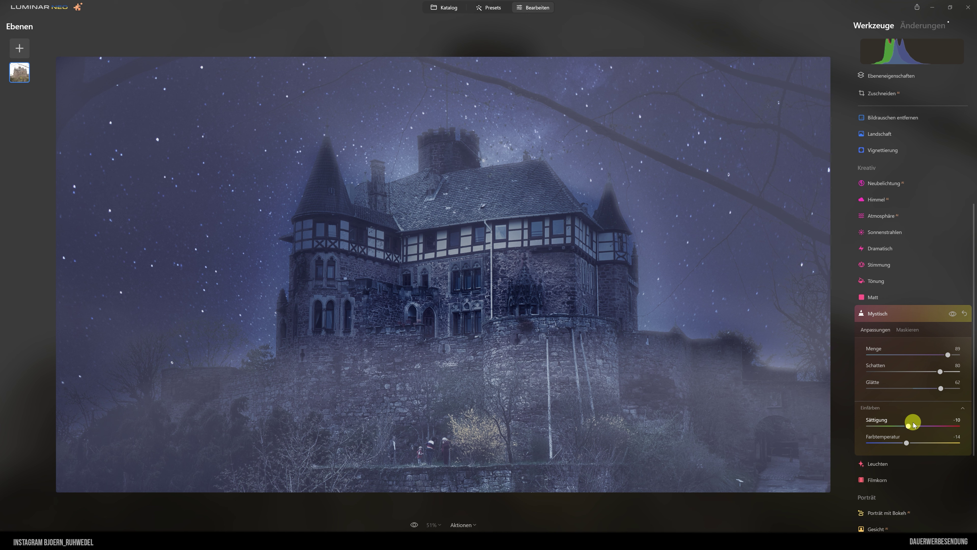
{"action": "left_click", "coordinate": [879, 314]}
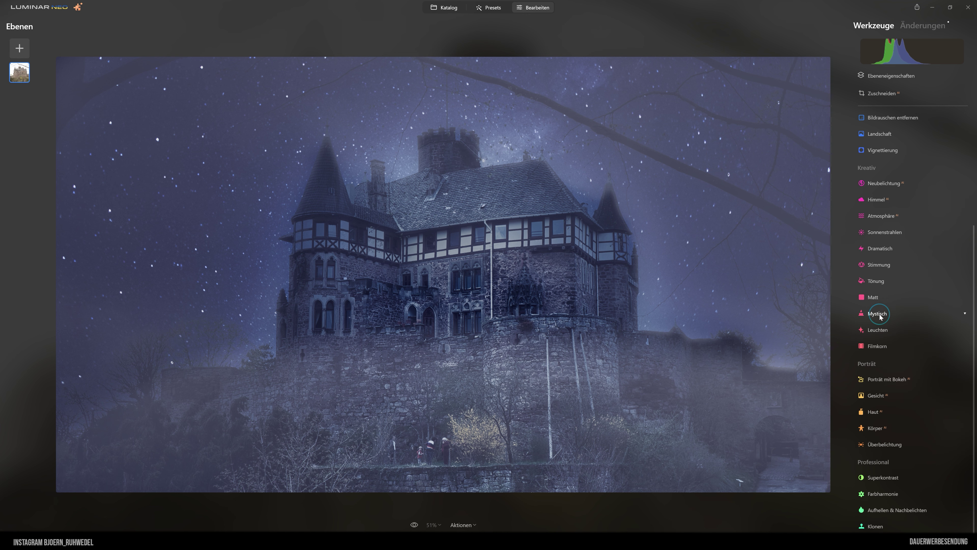
- Apply the Leuchten glow type at amount 20, softness 10 and brightness 68
{"action": "left_click", "coordinate": [876, 331]}
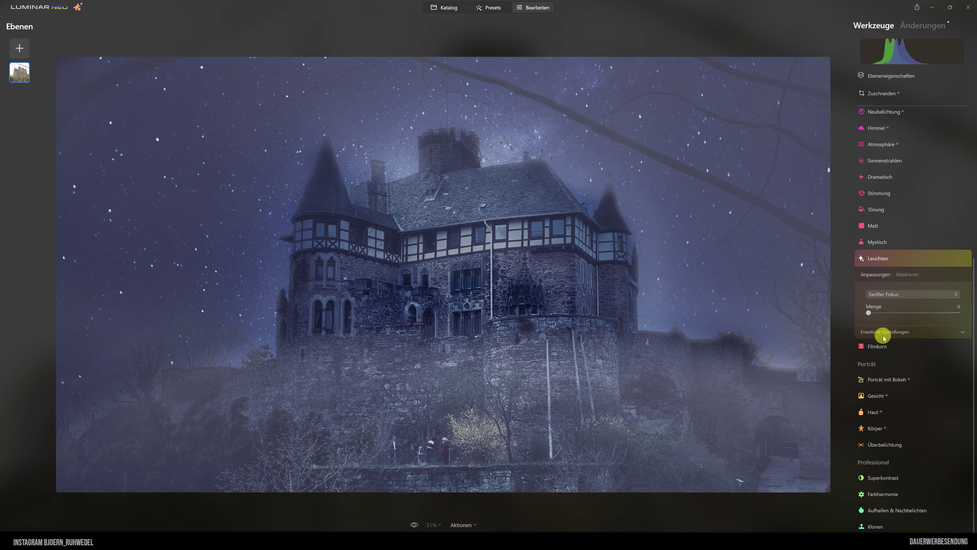
{"action": "left_click", "coordinate": [894, 293]}
{"action": "left_click", "coordinate": [872, 321]}
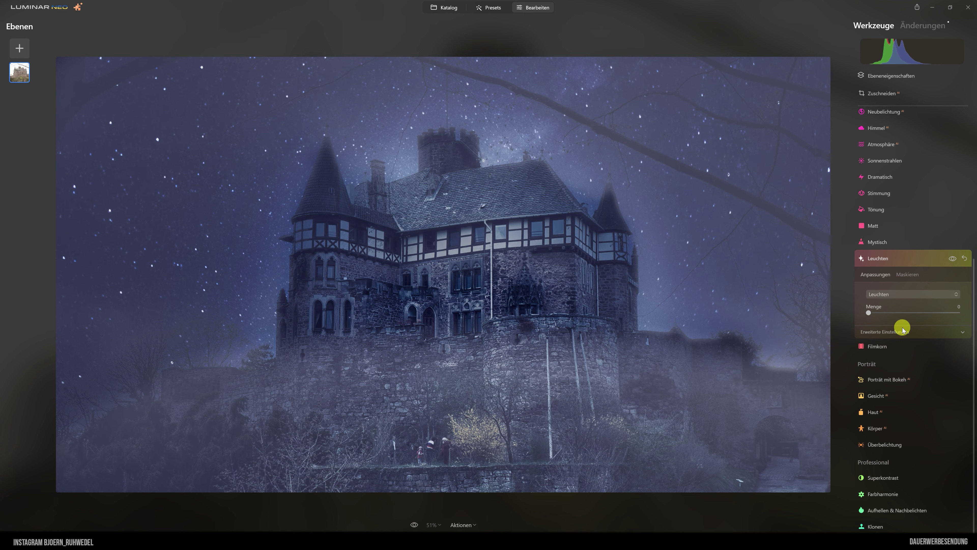
{"action": "mouse_move", "coordinate": [869, 312]}
{"action": "left_mouse_down"}
{"action": "mouse_move", "coordinate": [932, 312]}
{"action": "mouse_move", "coordinate": [887, 314]}
{"action": "left_mouse_up"}
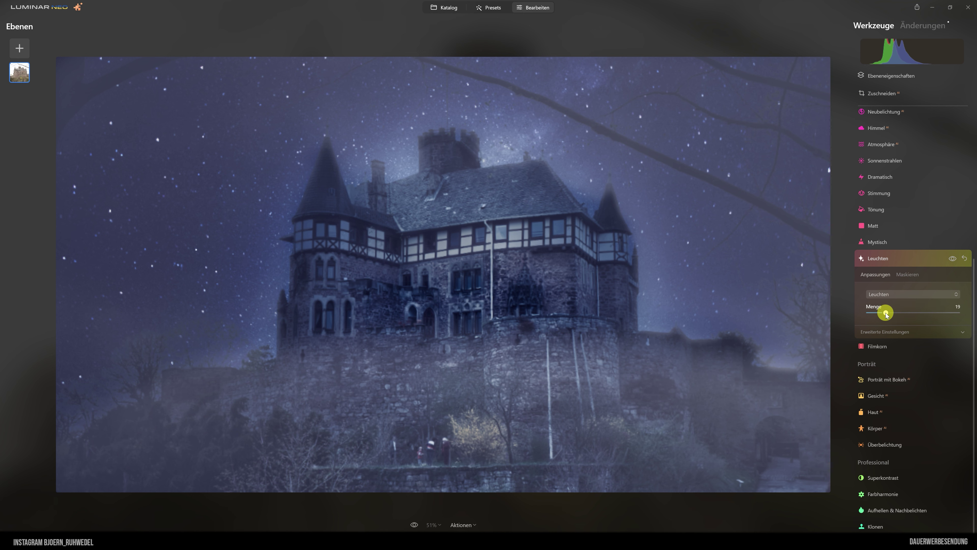
{"action": "left_click", "coordinate": [901, 332]}
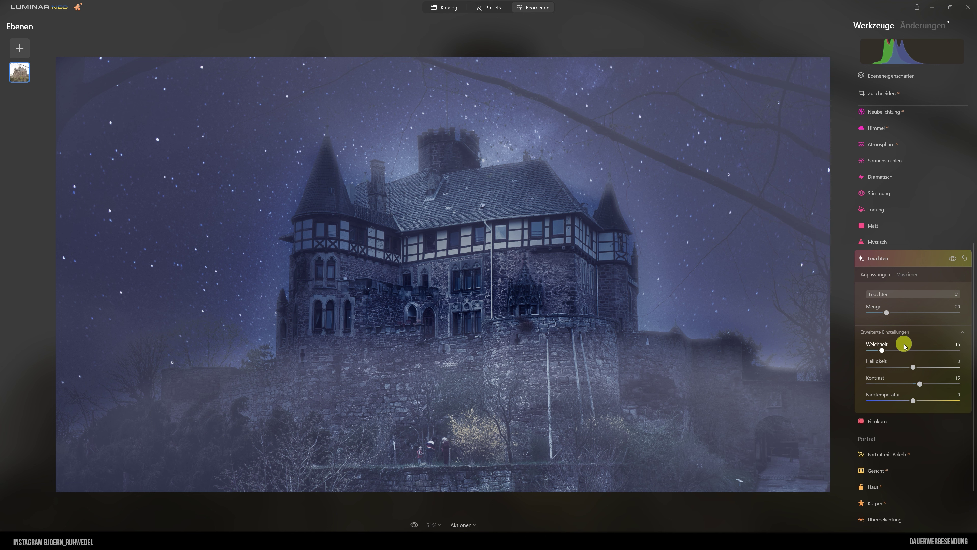
{"action": "left_click_drag", "start_coordinate": [878, 356], "coordinate": [880, 351]}
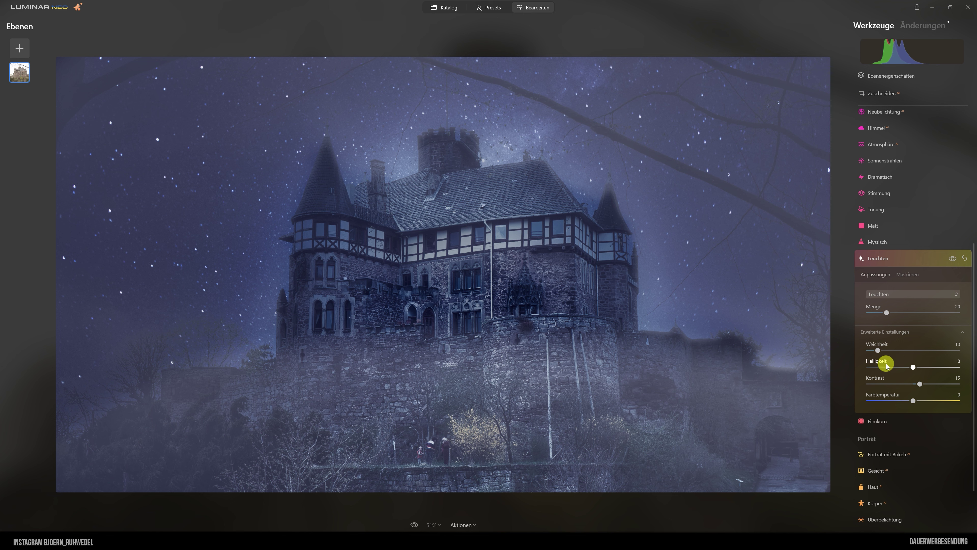
{"action": "left_click_drag", "start_coordinate": [913, 368], "coordinate": [945, 375]}
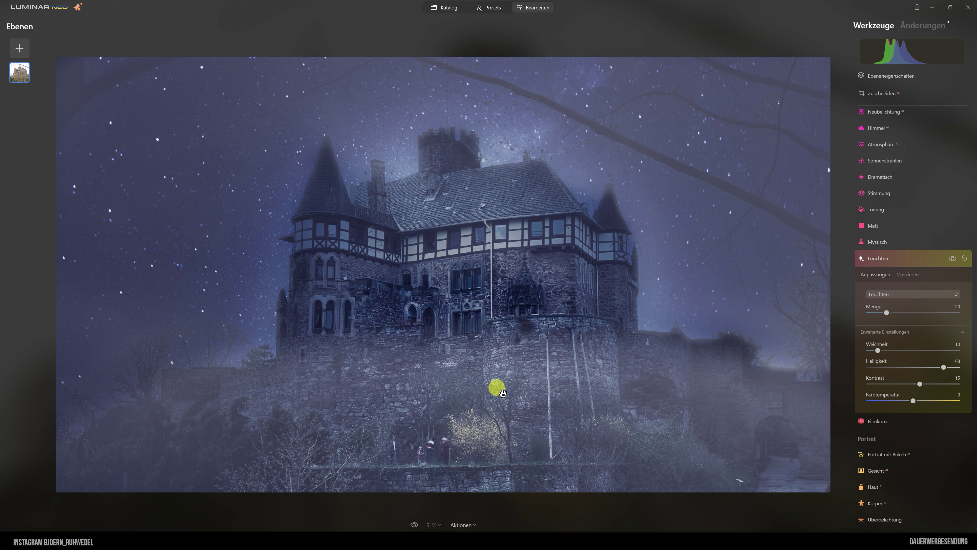
{"action": "left_click", "coordinate": [877, 258]}
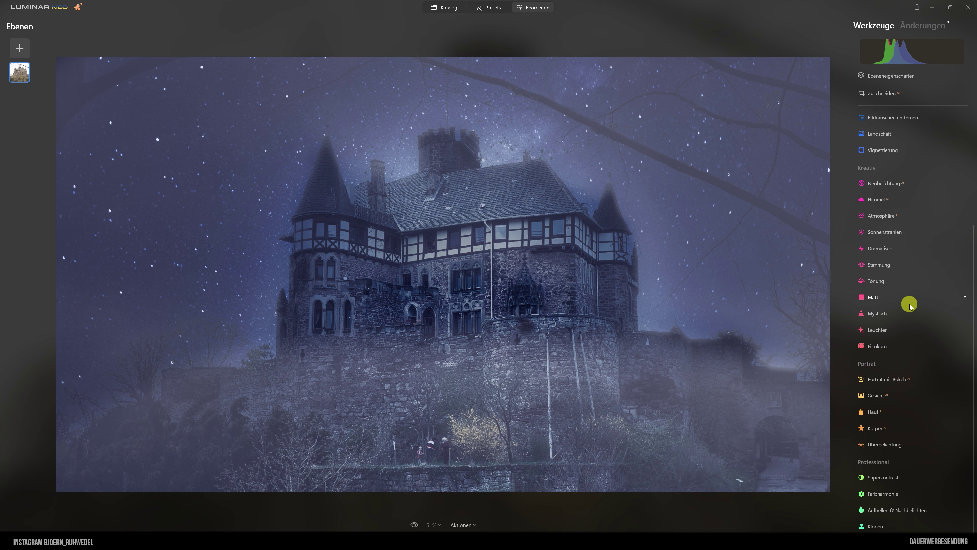
- In Entwickeln, set highlights to -62 and shadows to 33
{"action": "scroll", "coordinate": [910, 305], "scroll_direction": "up", "scroll_amount": 3}
{"action": "left_click", "coordinate": [878, 164]}
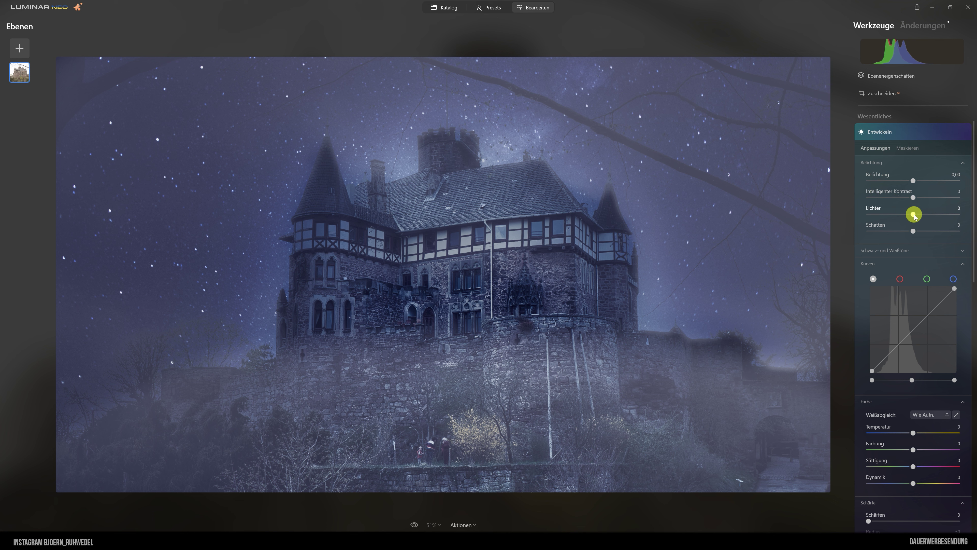
{"action": "mouse_move", "coordinate": [915, 216]}
{"action": "left_mouse_down"}
{"action": "mouse_move", "coordinate": [942, 217]}
{"action": "mouse_move", "coordinate": [902, 218]}
{"action": "left_mouse_up"}
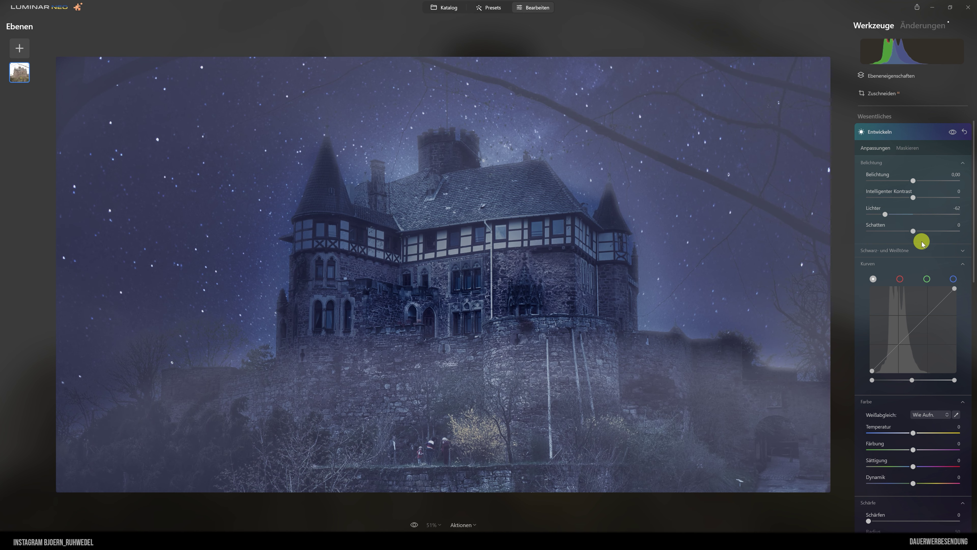
{"action": "mouse_move", "coordinate": [918, 236]}
{"action": "left_mouse_down"}
{"action": "mouse_move", "coordinate": [942, 235]}
{"action": "mouse_move", "coordinate": [914, 238]}
{"action": "mouse_move", "coordinate": [932, 241]}
{"action": "left_mouse_up"}
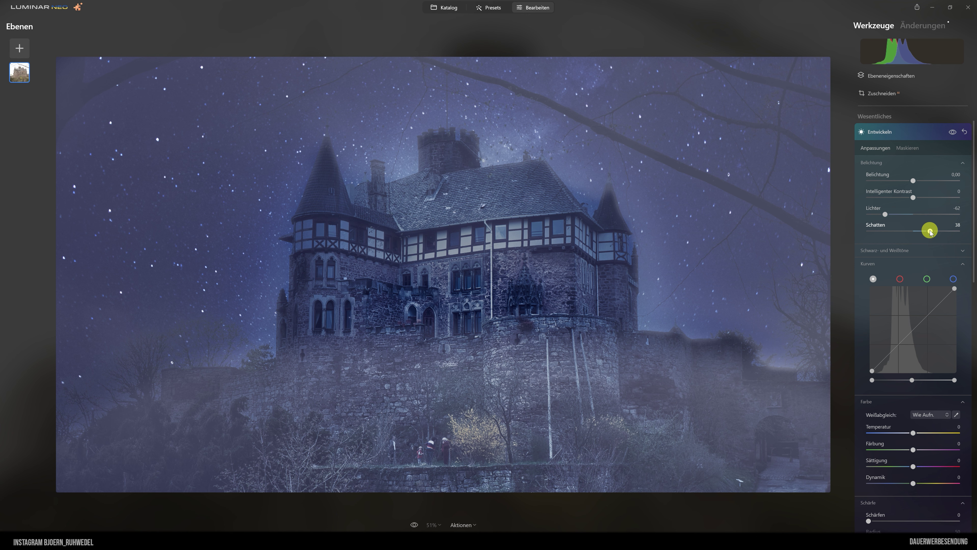
{"action": "mouse_move", "coordinate": [931, 231]}
{"action": "left_mouse_down"}
{"action": "mouse_move", "coordinate": [883, 230]}
{"action": "mouse_move", "coordinate": [932, 235]}
{"action": "left_mouse_up"}
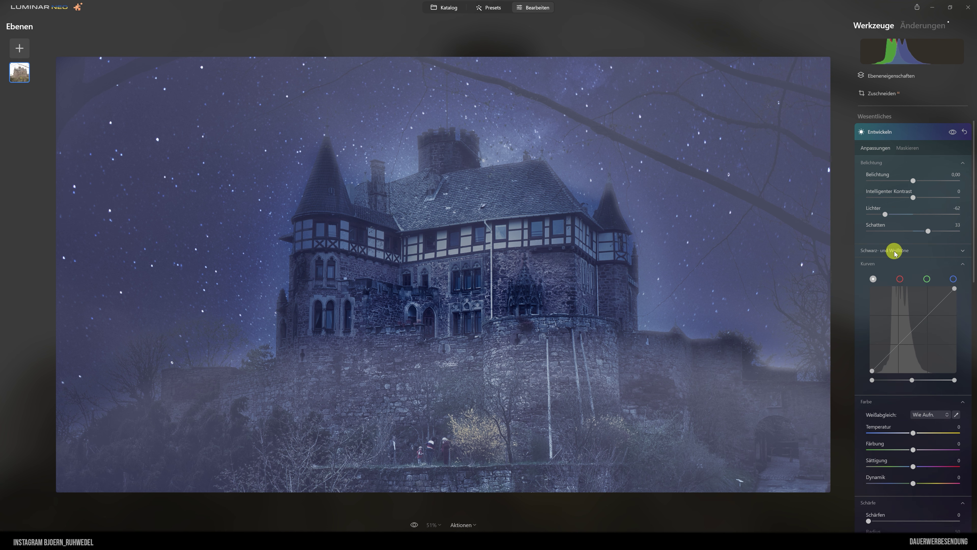
- Collapse the Kurven, Farbe, Schärfe and Optik sections and close Entwickeln
{"action": "scroll", "coordinate": [893, 253], "scroll_direction": "down", "scroll_amount": 1}
{"action": "scroll", "coordinate": [885, 231], "scroll_direction": "down", "scroll_amount": 1}
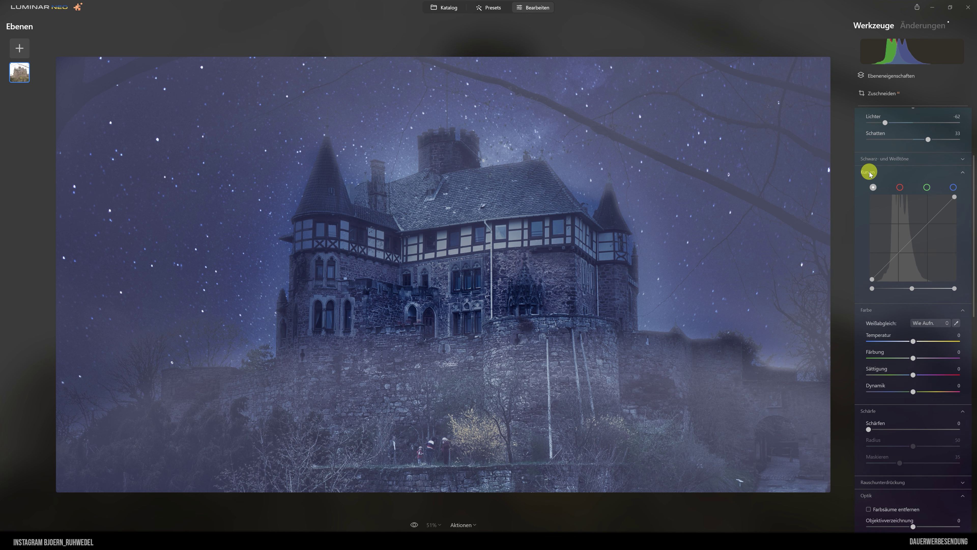
{"action": "left_click", "coordinate": [870, 174]}
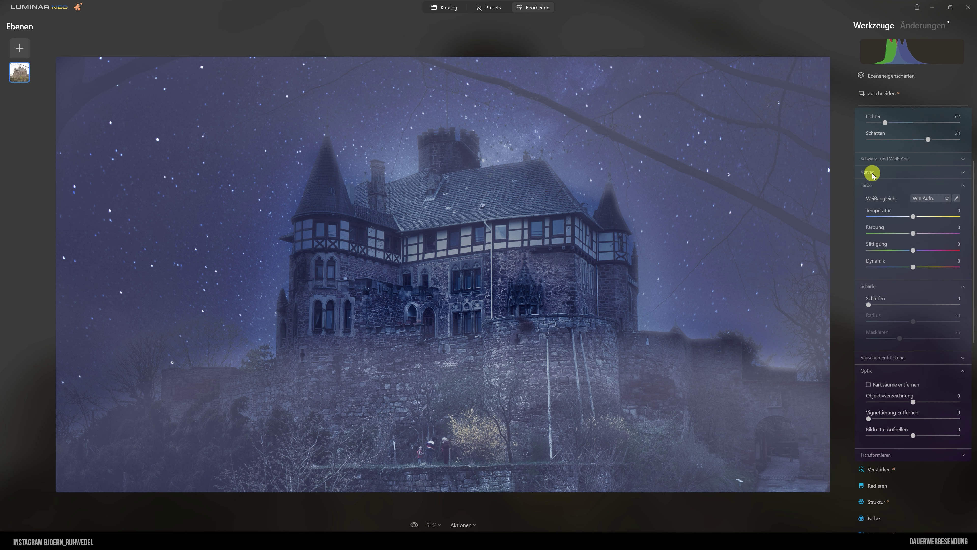
{"action": "left_click", "coordinate": [866, 186]}
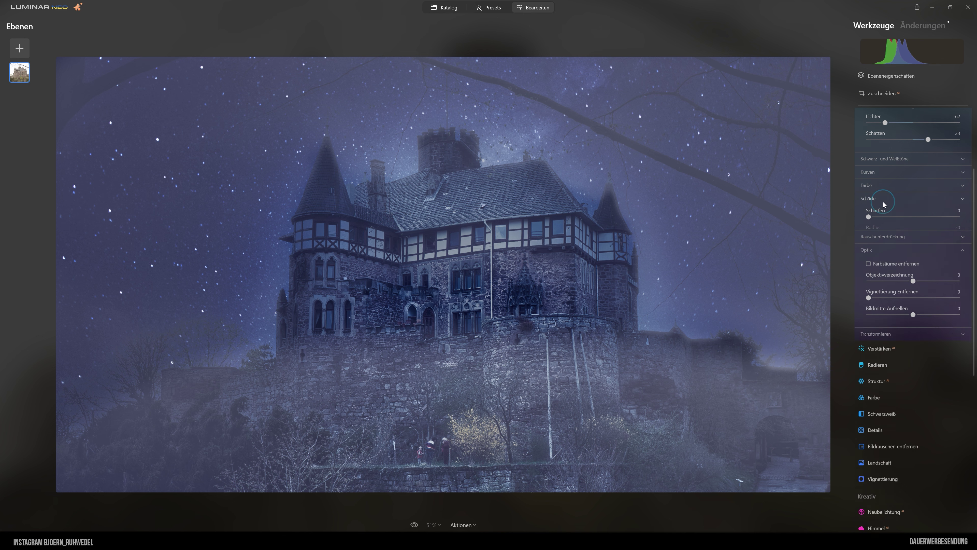
{"action": "left_click", "coordinate": [885, 223]}
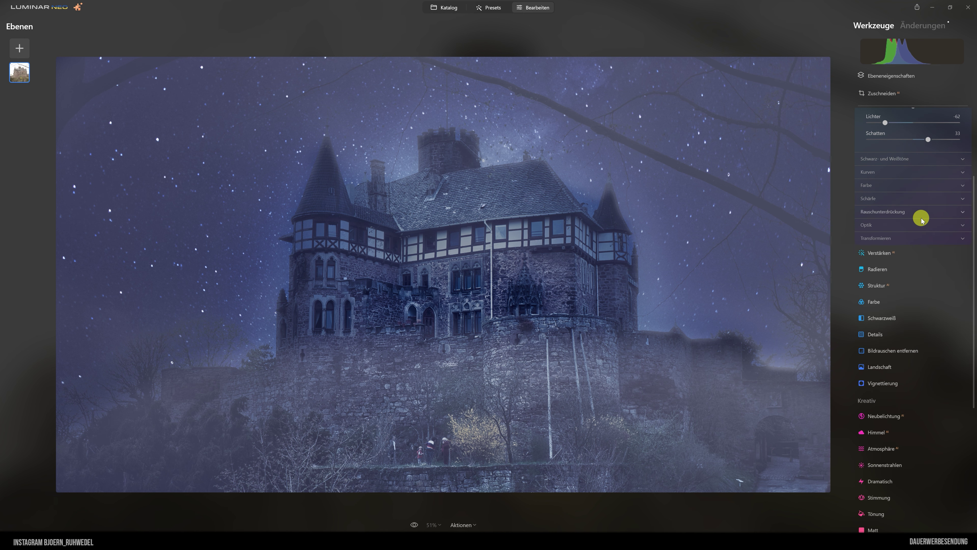
{"action": "scroll", "coordinate": [898, 227], "scroll_direction": "up", "scroll_amount": 2}
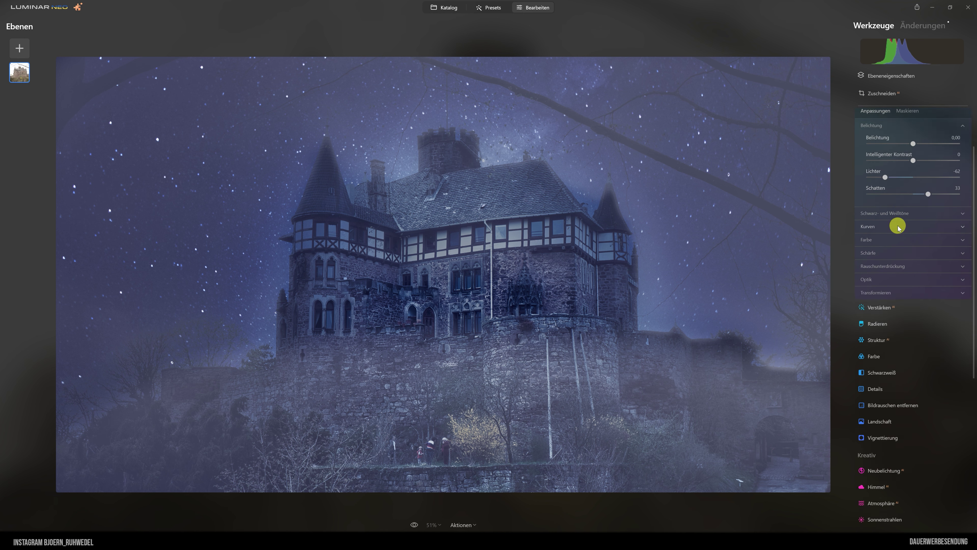
{"action": "left_click", "coordinate": [872, 134]}
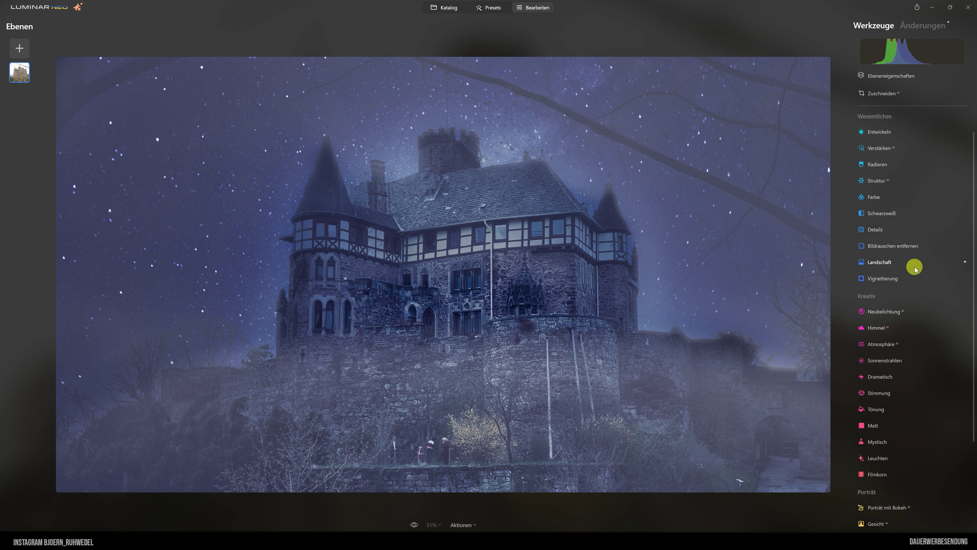
- Set the Details Schärfen Maskieren slider to 50, close Details, and view the original photo
{"action": "left_click", "coordinate": [876, 230]}
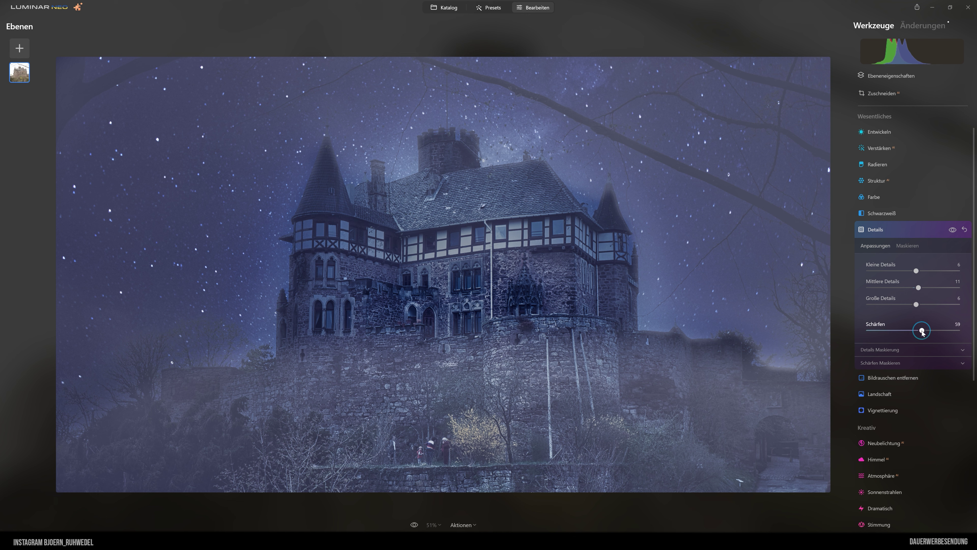
{"action": "left_click", "coordinate": [887, 363]}
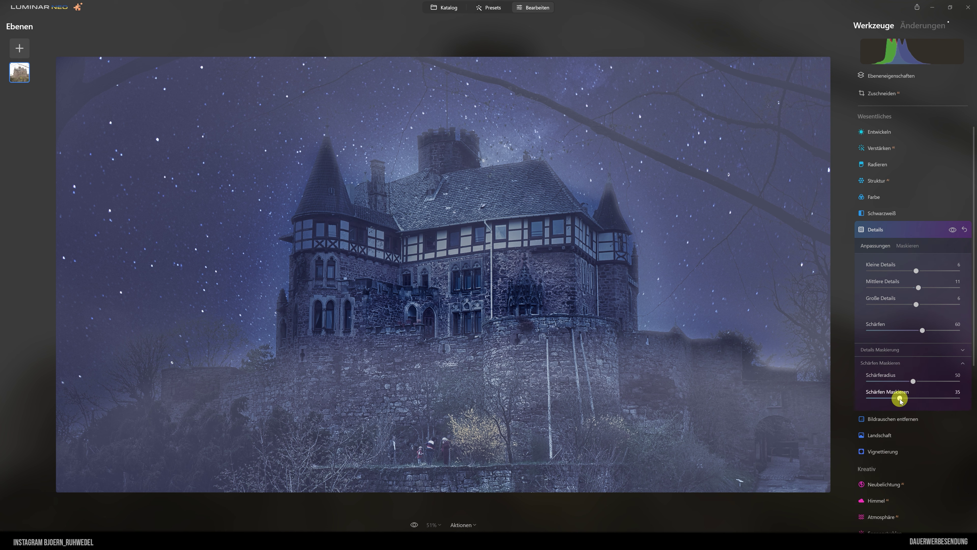
{"action": "left_click_drag", "start_coordinate": [901, 400], "coordinate": [915, 400]}
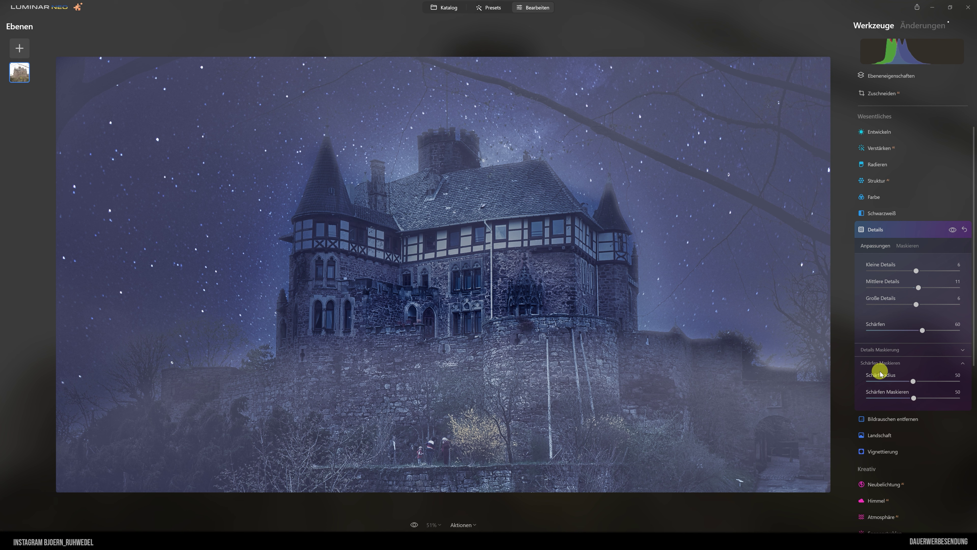
{"action": "left_click", "coordinate": [881, 236]}
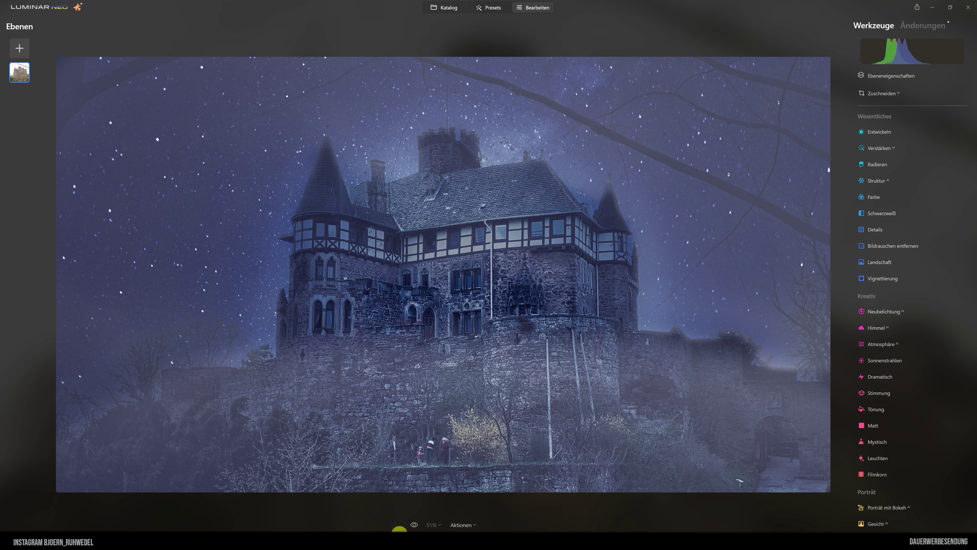
{"action": "left_click", "coordinate": [413, 524]}
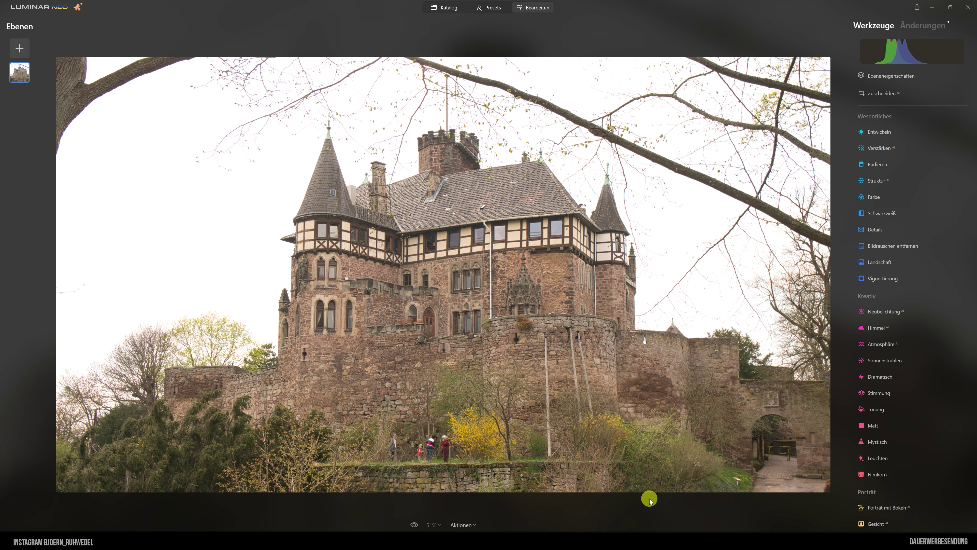
- Return to the edited night view and expand the Radieren erase tool
{"action": "key", "text": "backslash"}
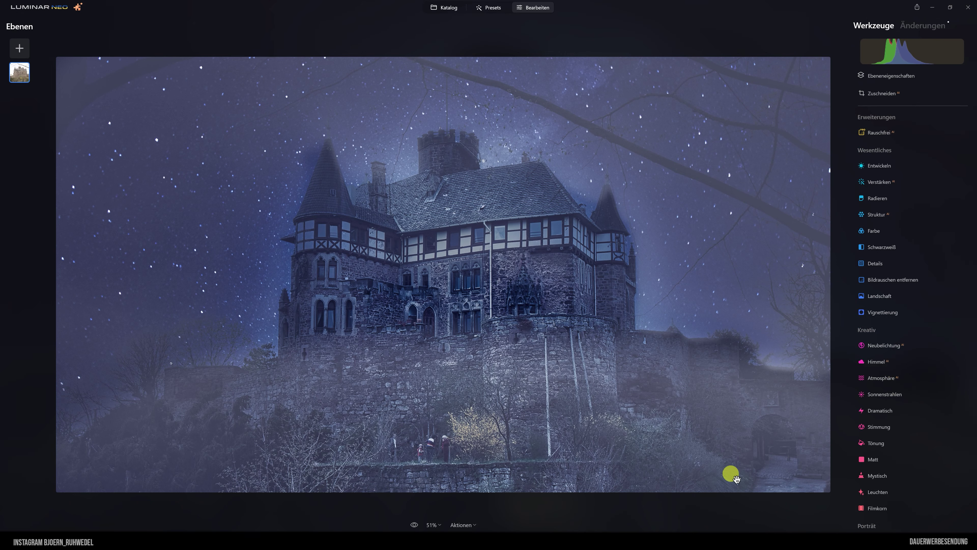
{"action": "left_click", "coordinate": [871, 201]}
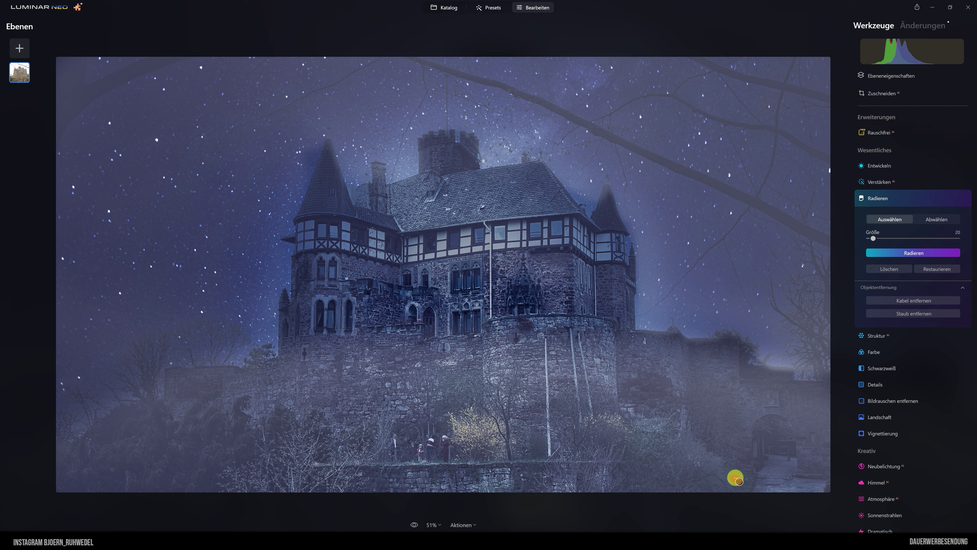
- Zoom in, enlarge the erase brush to 44, and erase the left child at the wall's foot
{"action": "left_click", "coordinate": [921, 253]}
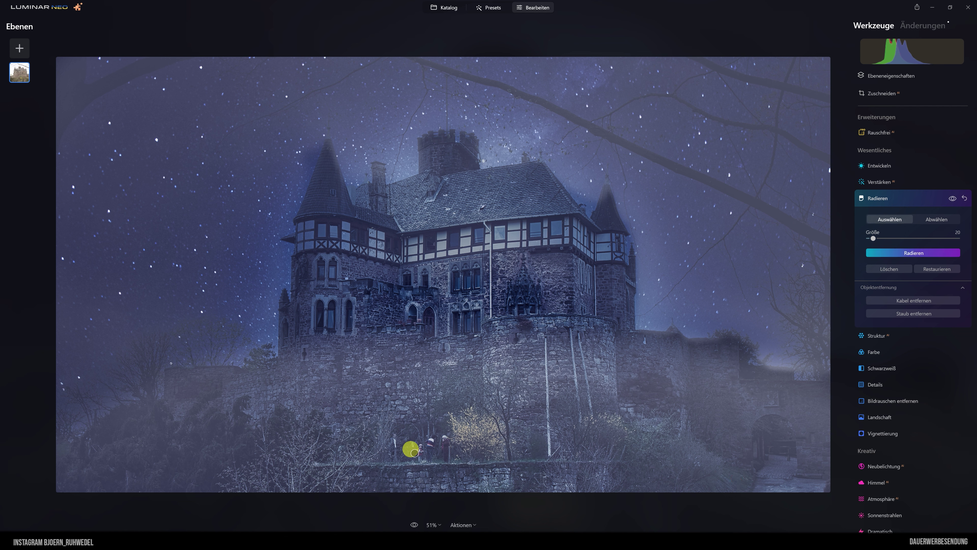
{"action": "scroll", "coordinate": [408, 452], "scroll_direction": "up", "scroll_amount": 1}
{"action": "scroll", "coordinate": [387, 472], "scroll_direction": "up", "scroll_amount": 1}
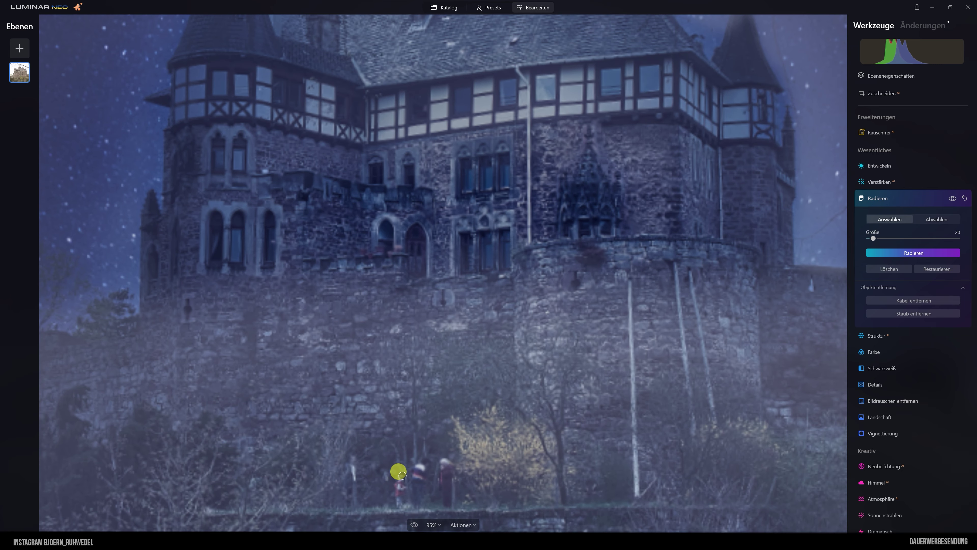
{"action": "key", "text": "bracketright"}
{"action": "key", "text": "bracketright"}
{"action": "key", "text": "bracketright"}
{"action": "key", "text": "bracketright"}
{"action": "key", "text": "bracketright"}
{"action": "key", "text": "bracketright"}
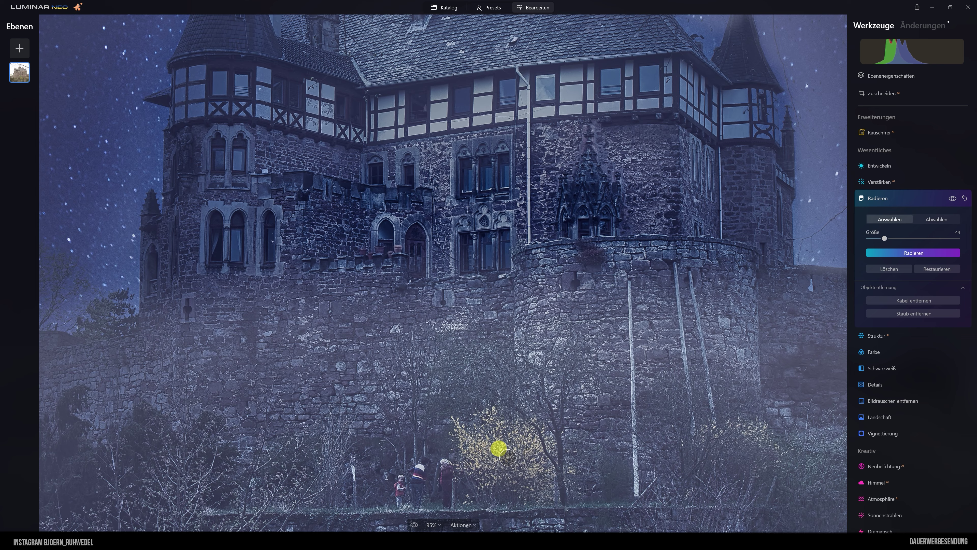
{"action": "left_click_drag", "start_coordinate": [398, 477], "coordinate": [400, 499]}
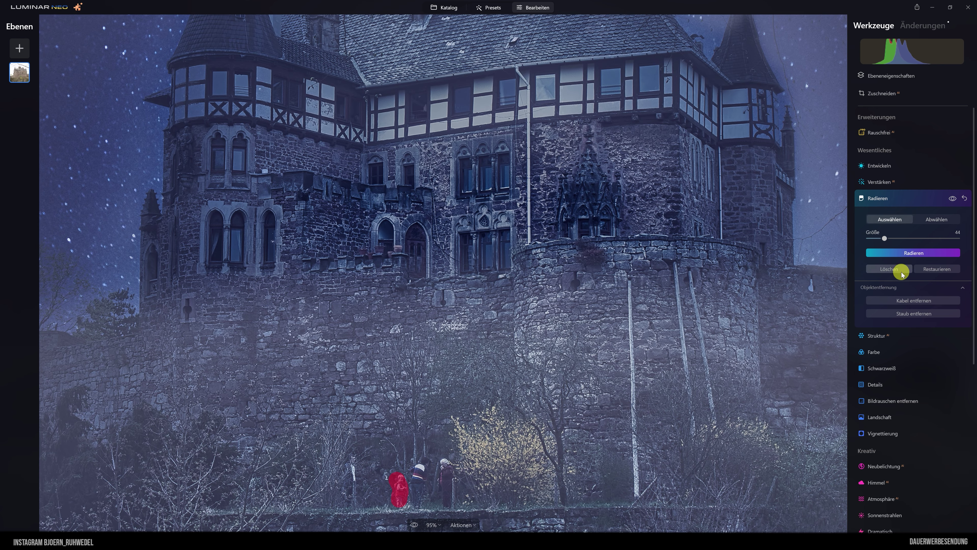
{"action": "left_click", "coordinate": [916, 253]}
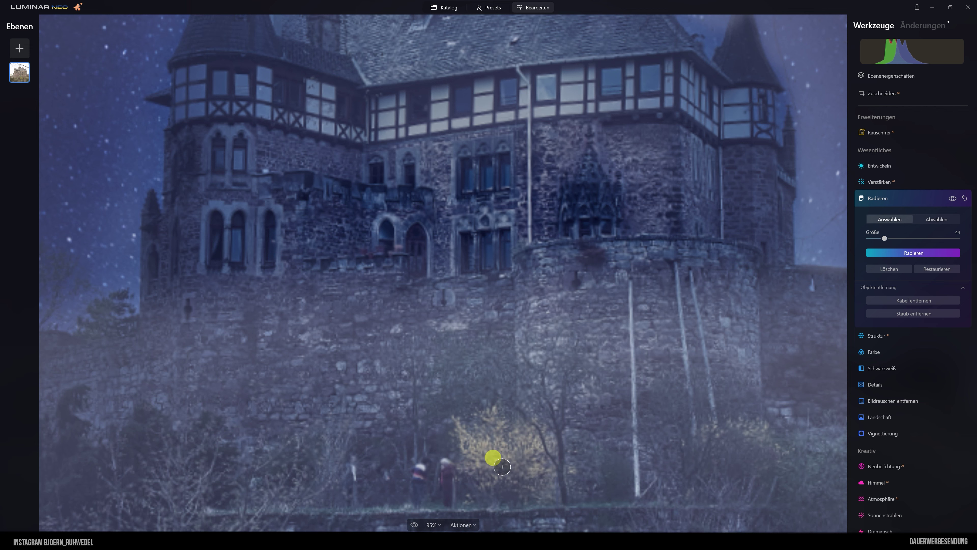
- Erase a leftover spot, the white post and the next child below the wall
{"action": "left_click", "coordinate": [384, 476]}
{"action": "left_click", "coordinate": [914, 253]}
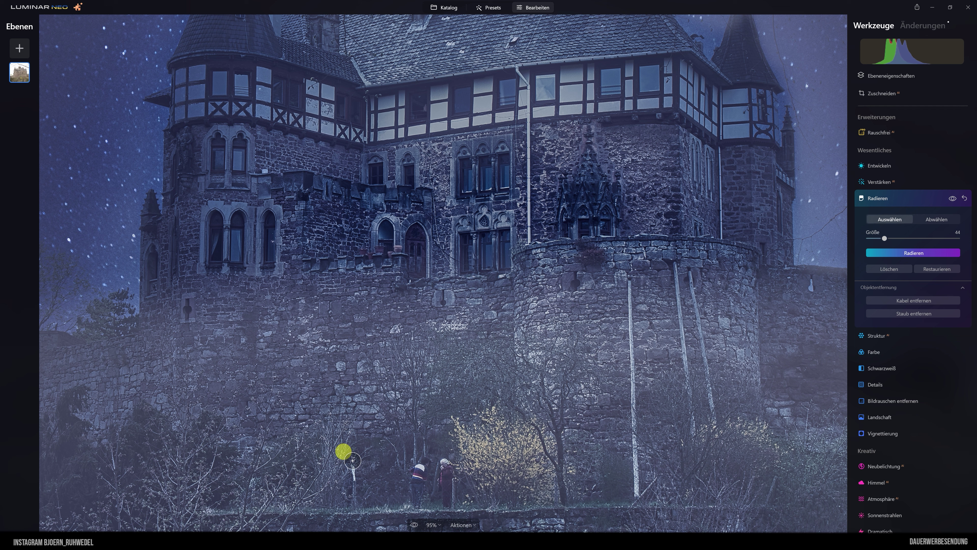
{"action": "left_click_drag", "start_coordinate": [352, 461], "coordinate": [350, 501]}
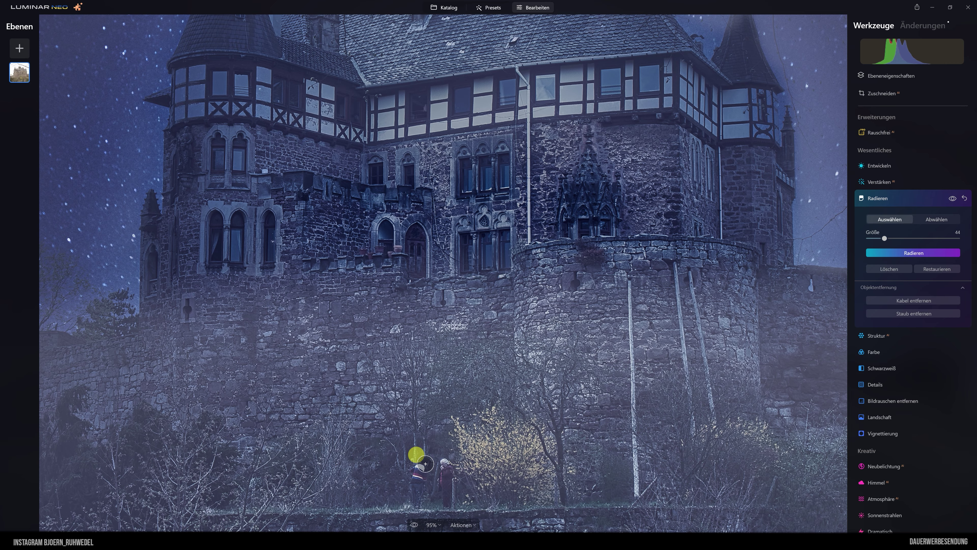
{"action": "left_click_drag", "start_coordinate": [426, 463], "coordinate": [417, 502]}
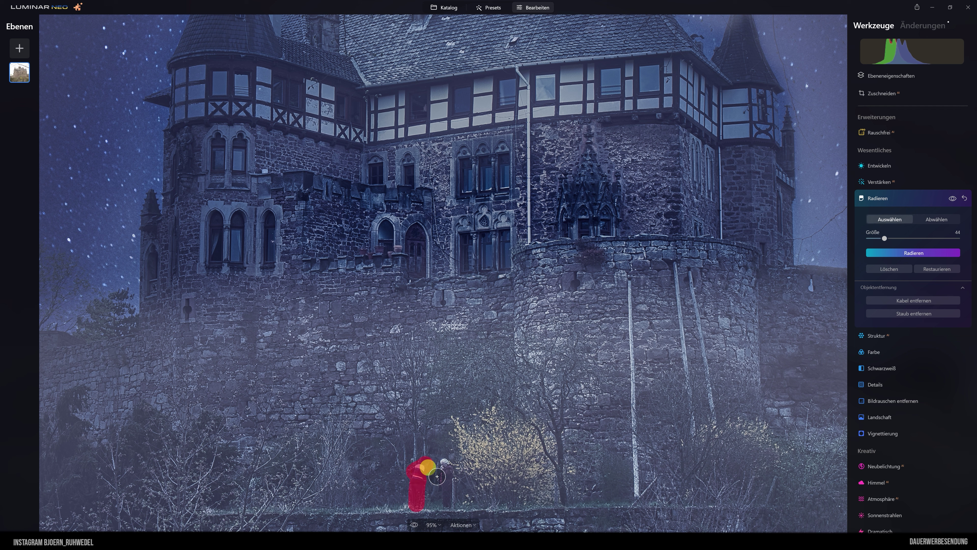
{"action": "left_click", "coordinate": [920, 253]}
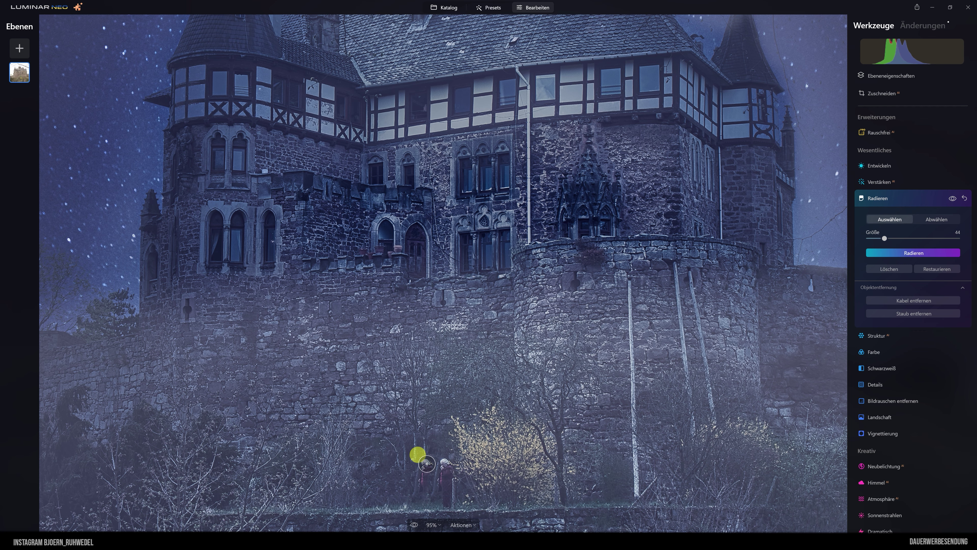
- Erase the remaining left figure at the castle's foot
{"action": "left_click_drag", "start_coordinate": [427, 465], "coordinate": [426, 489]}
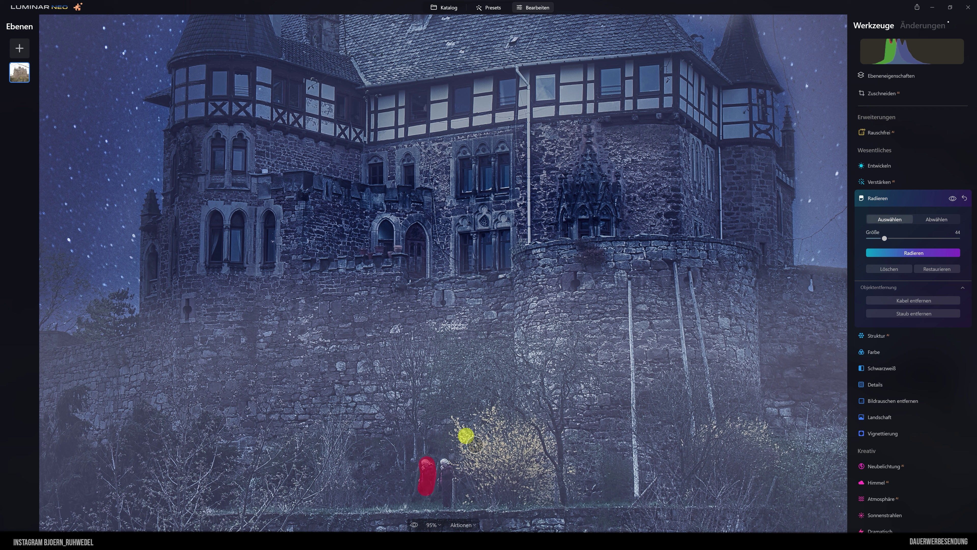
{"action": "left_click", "coordinate": [908, 252]}
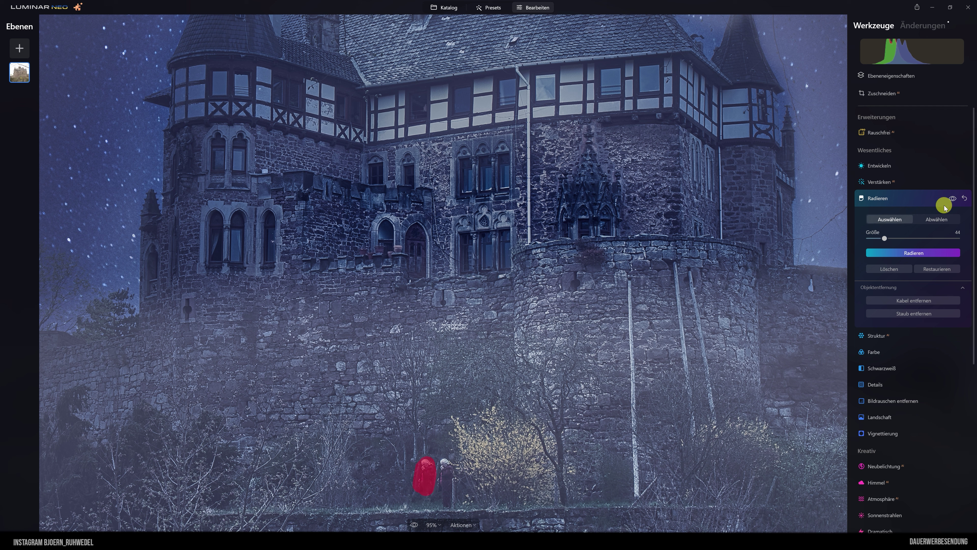
{"action": "left_click", "coordinate": [910, 251]}
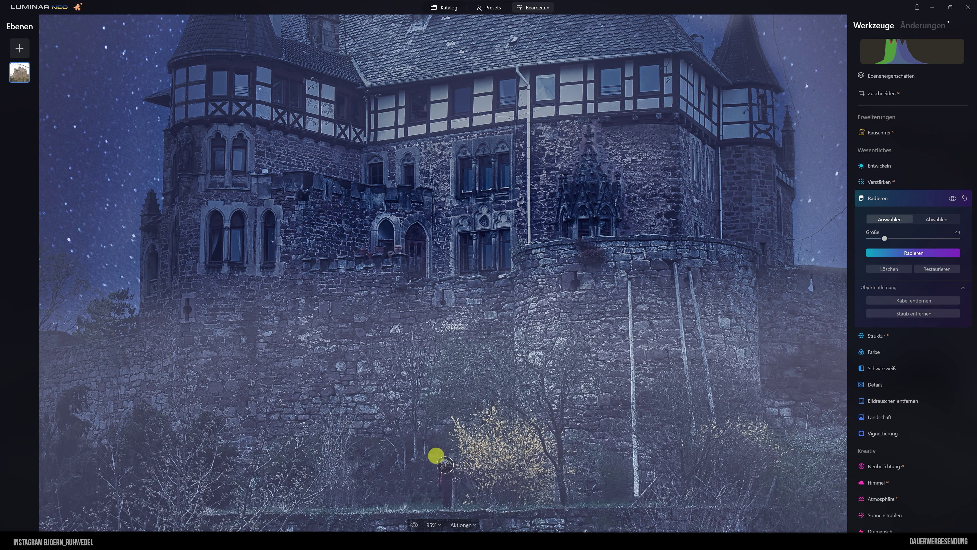
- Mask and erase the last remaining figure at the wall's base
{"action": "left_click_drag", "start_coordinate": [445, 464], "coordinate": [446, 501]}
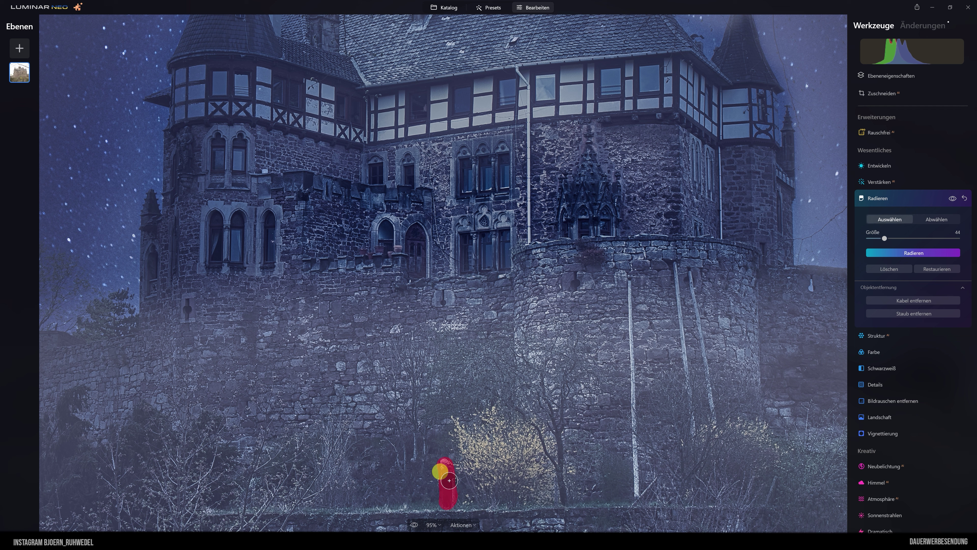
{"action": "left_click_drag", "start_coordinate": [447, 503], "coordinate": [448, 463]}
{"action": "left_click", "coordinate": [938, 259]}
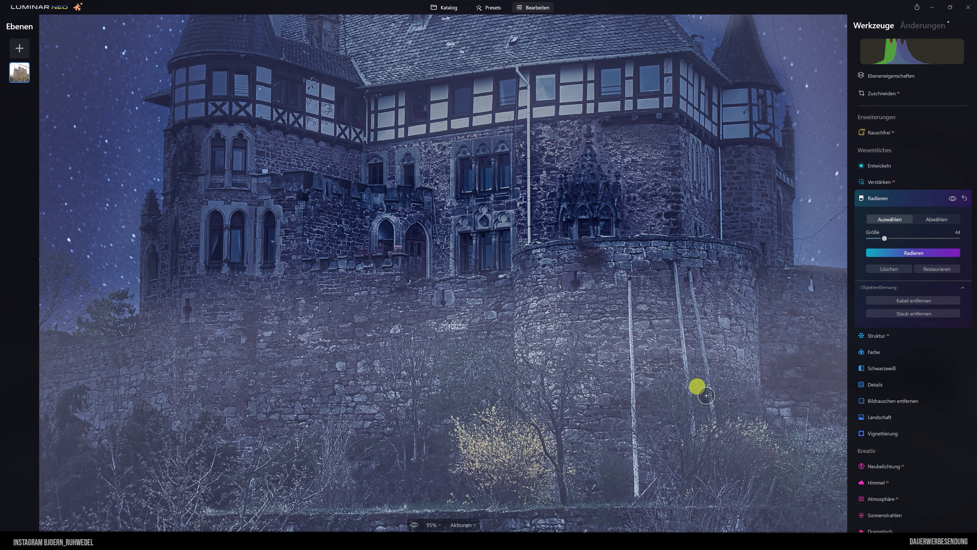
- Erase the leftover spots at the bottom and in the bushes, then fit the photo to screen
{"action": "left_click", "coordinate": [452, 499]}
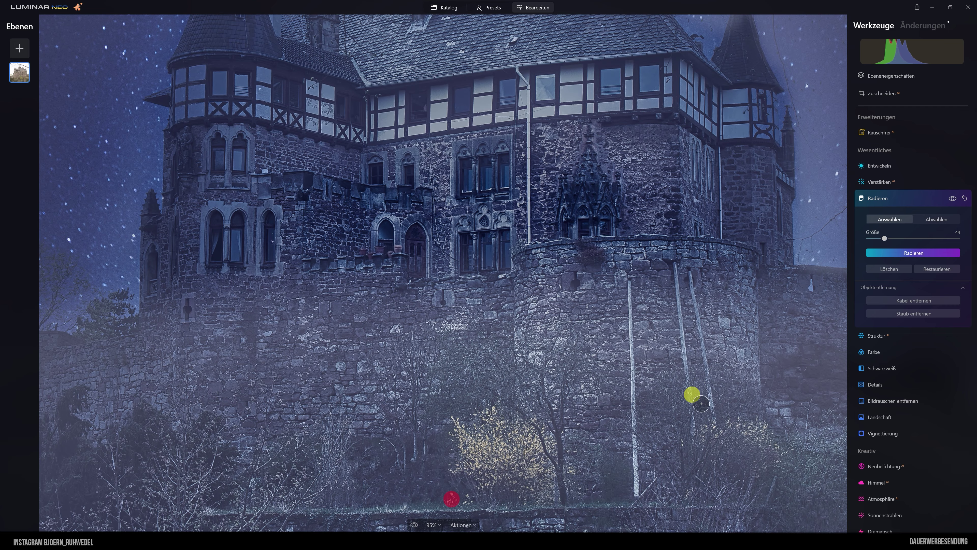
{"action": "left_click", "coordinate": [920, 254]}
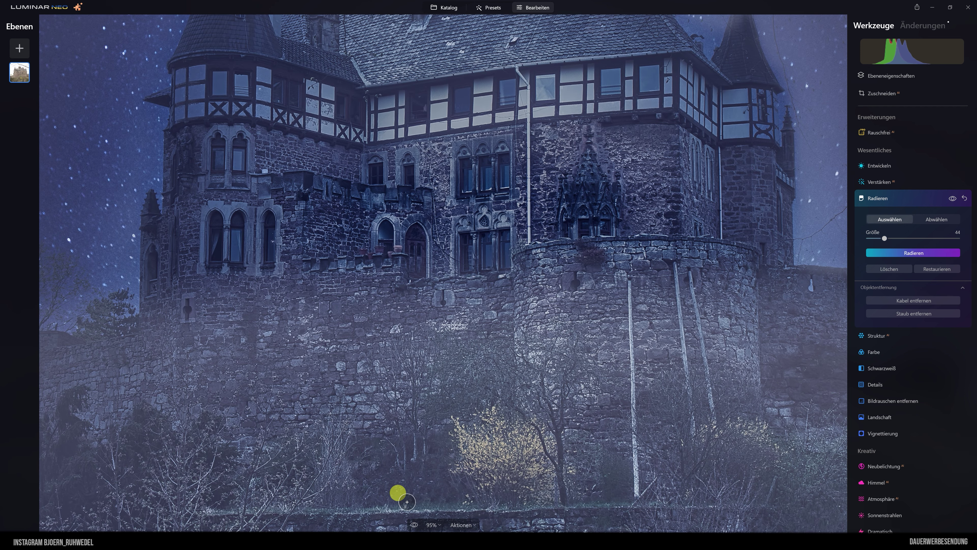
{"action": "left_click", "coordinate": [427, 498]}
{"action": "left_click", "coordinate": [904, 253]}
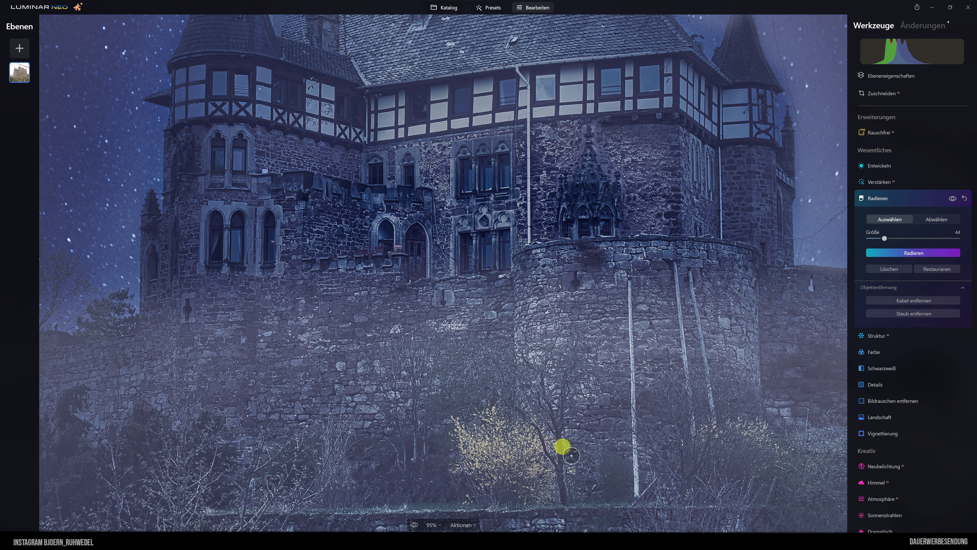
{"action": "left_click", "coordinate": [432, 525]}
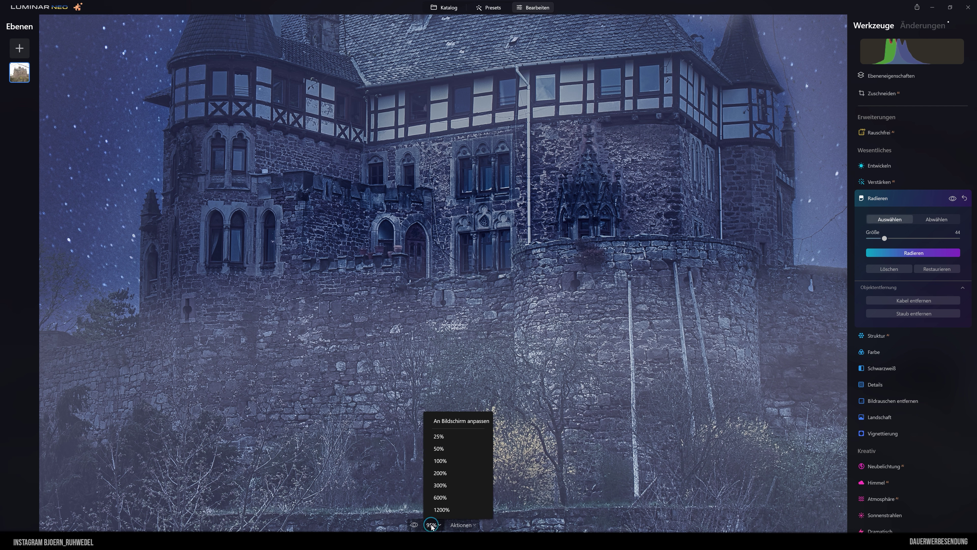
{"action": "left_click", "coordinate": [450, 420]}
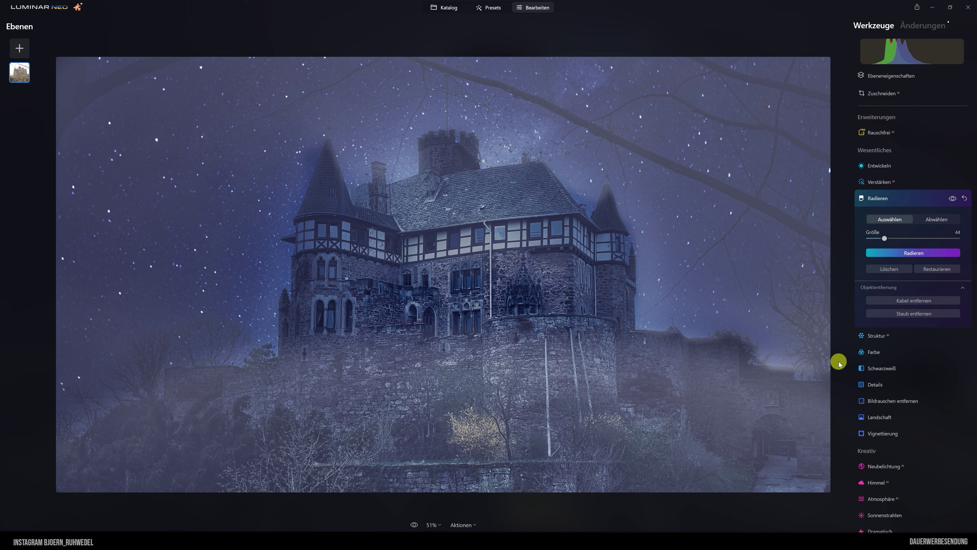
- Collapse the Erase tool and toggle the preview to compare the night scene against the original daytime castle
{"action": "left_click", "coordinate": [882, 198]}
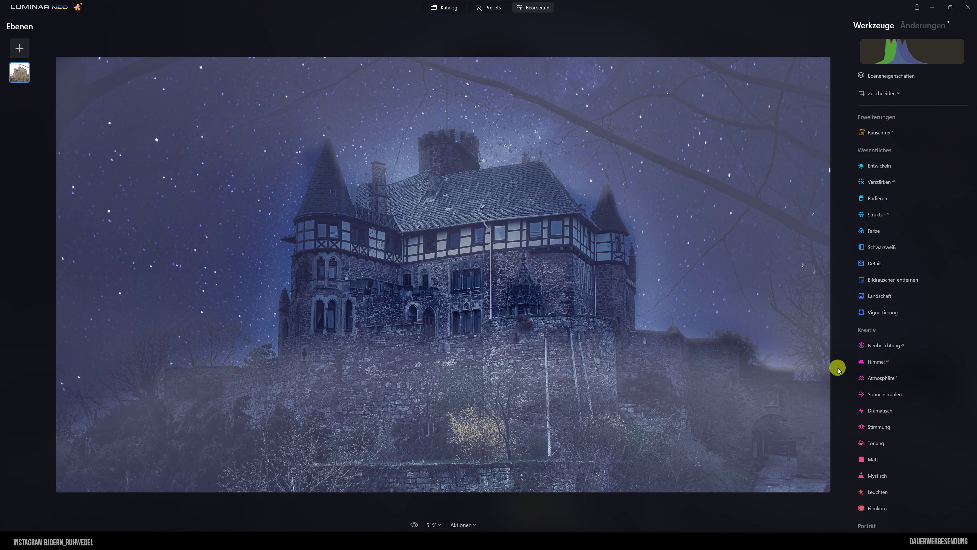
{"action": "left_click", "coordinate": [414, 523]}
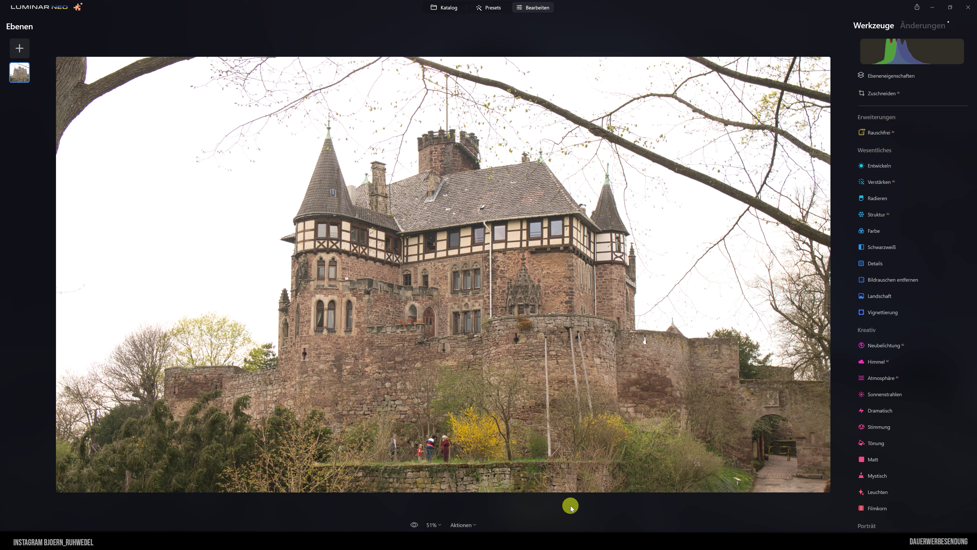
{"action": "key", "text": "backslash"}
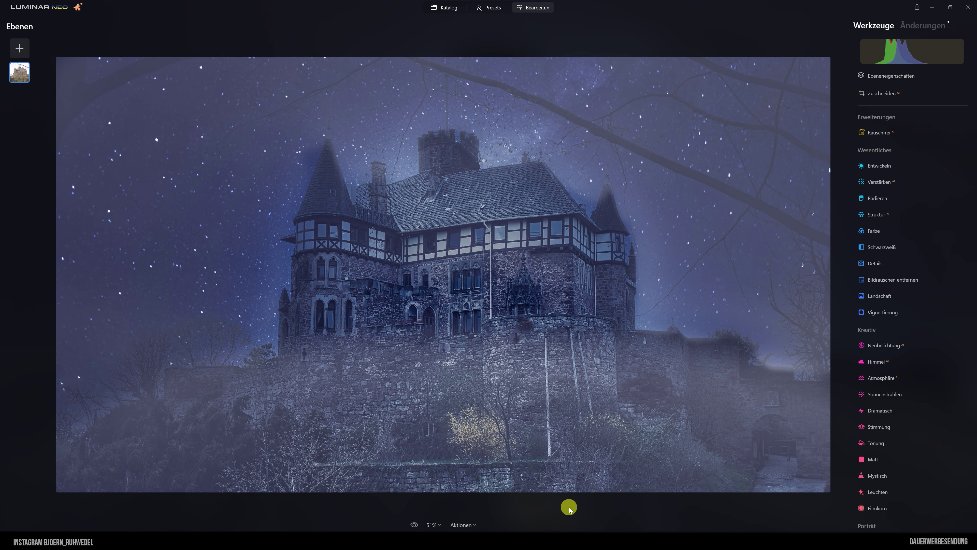